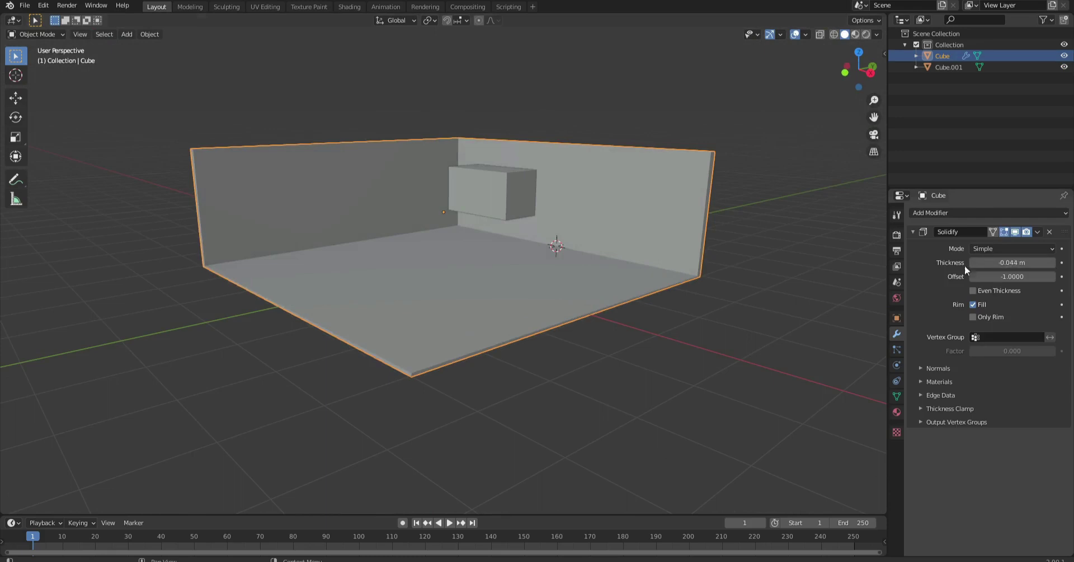
Replace the old wall thickness modifier with new Solidify and Boolean modifiers on the room.
key(ctrl+x)
click(987, 213)
click(840, 386)
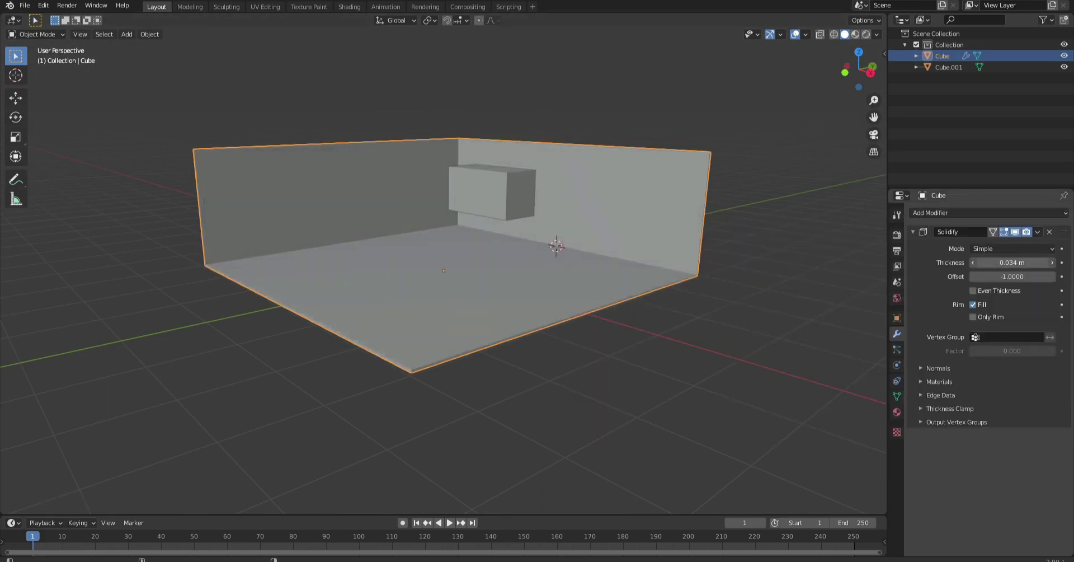
click(987, 213)
click(839, 261)
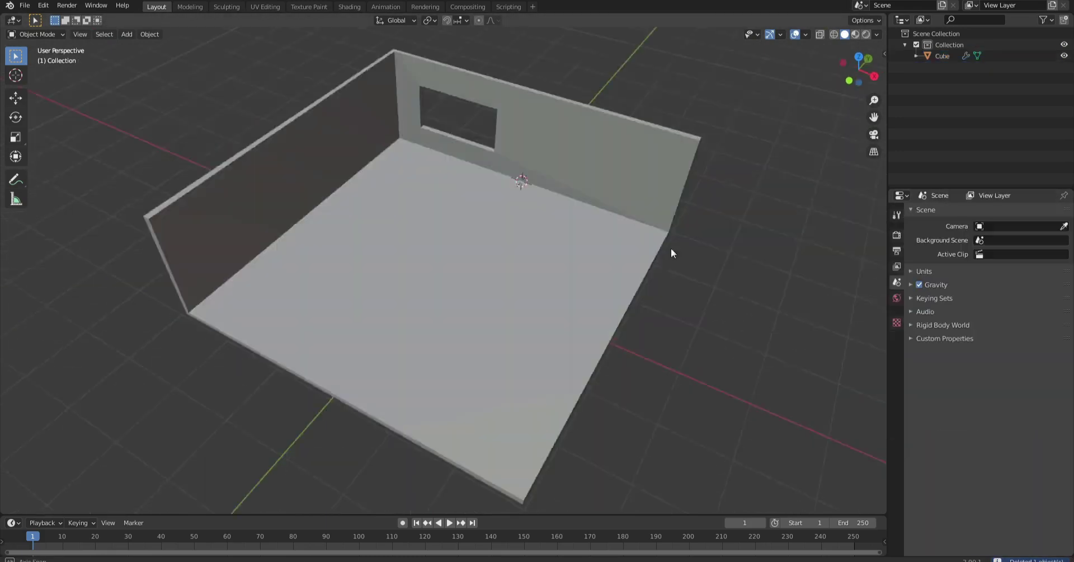
From the right view, select one wall's vertices in Edit Mode with X-ray enabled.
key(KP_3)
key(Tab)
drag(581, 64, 628, 351)
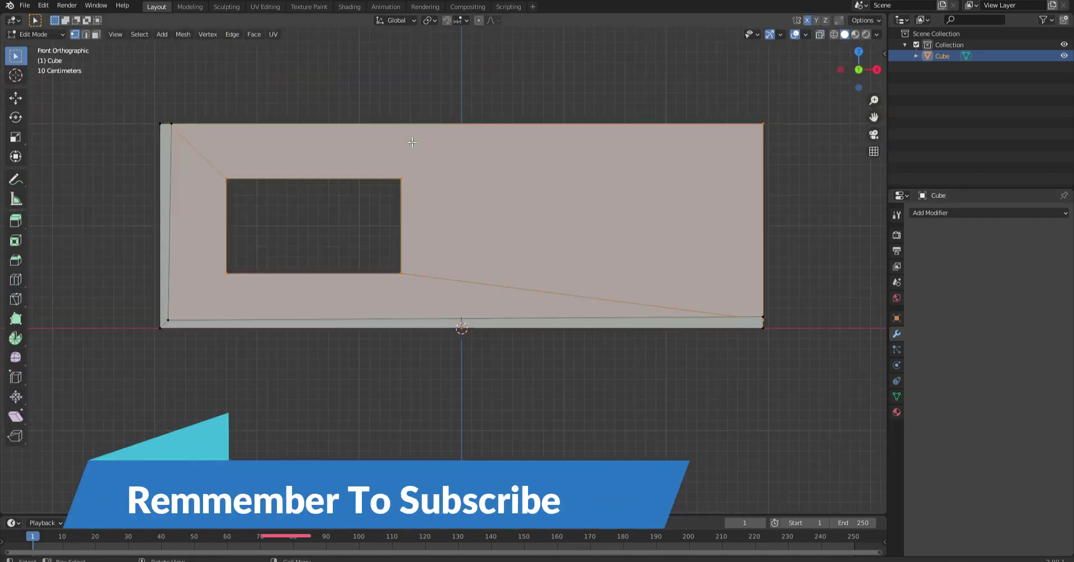
key(alt+z)
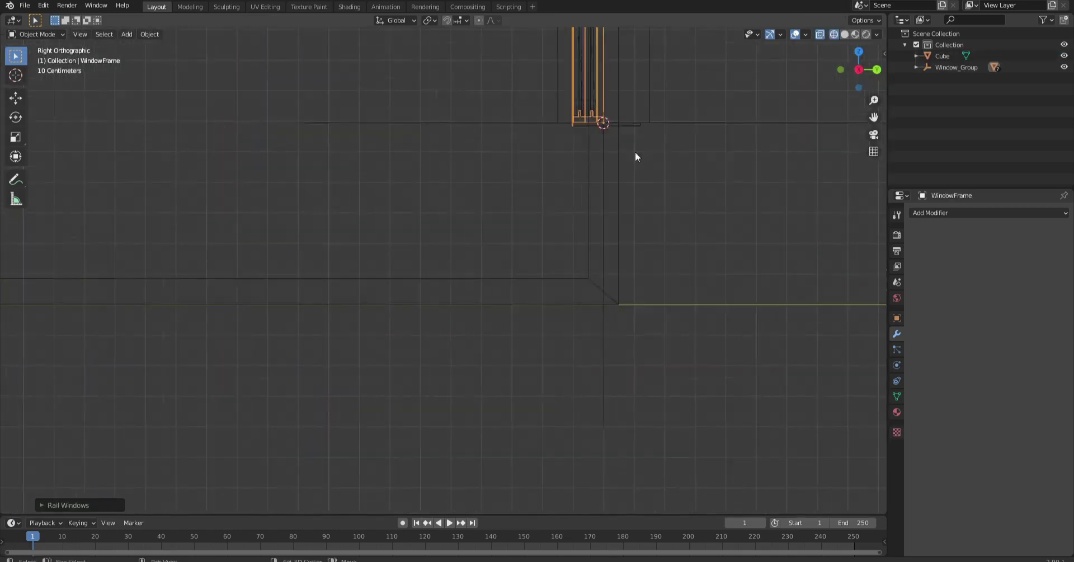
Slide the rail window into the wall opening and view it from the front.
shift+middle_drag(636, 156, 444, 404)
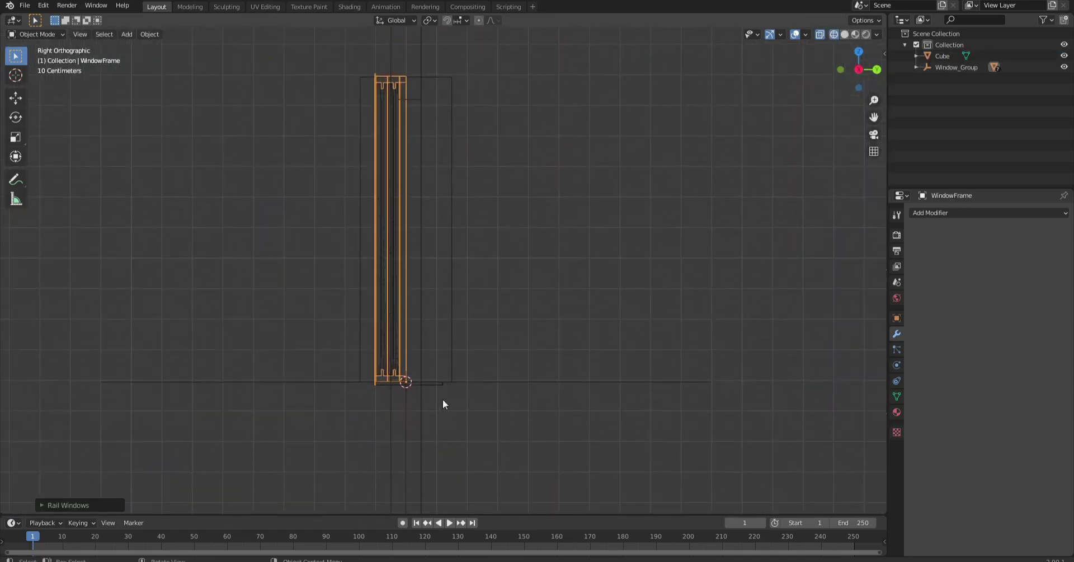
click(511, 387)
click(952, 67)
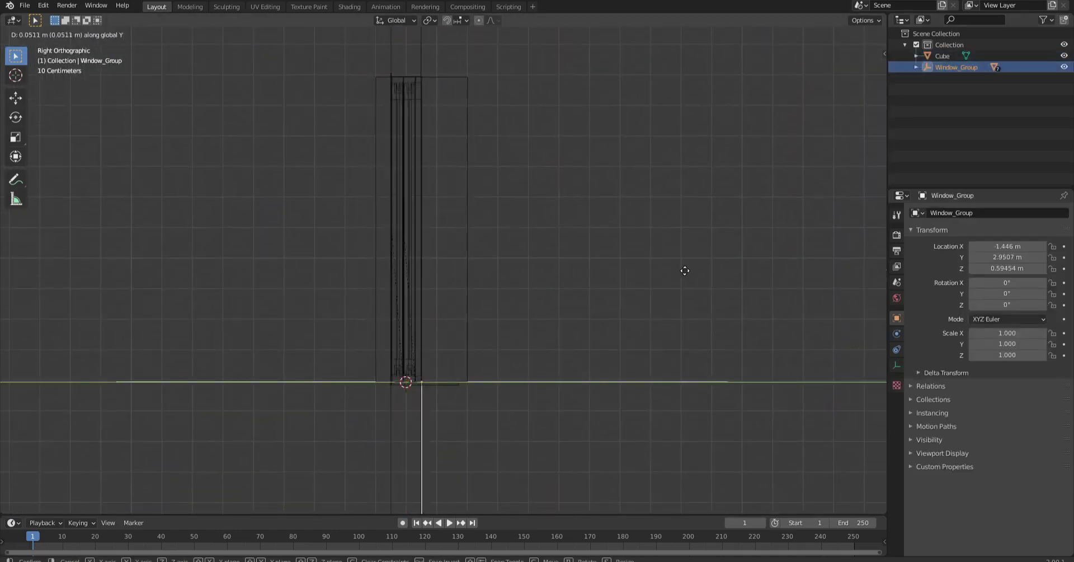
key(KP_1)
Resize the rail window to 1.68 m wide and 0.91 m high in the sidebar.
key(n)
click(341, 227)
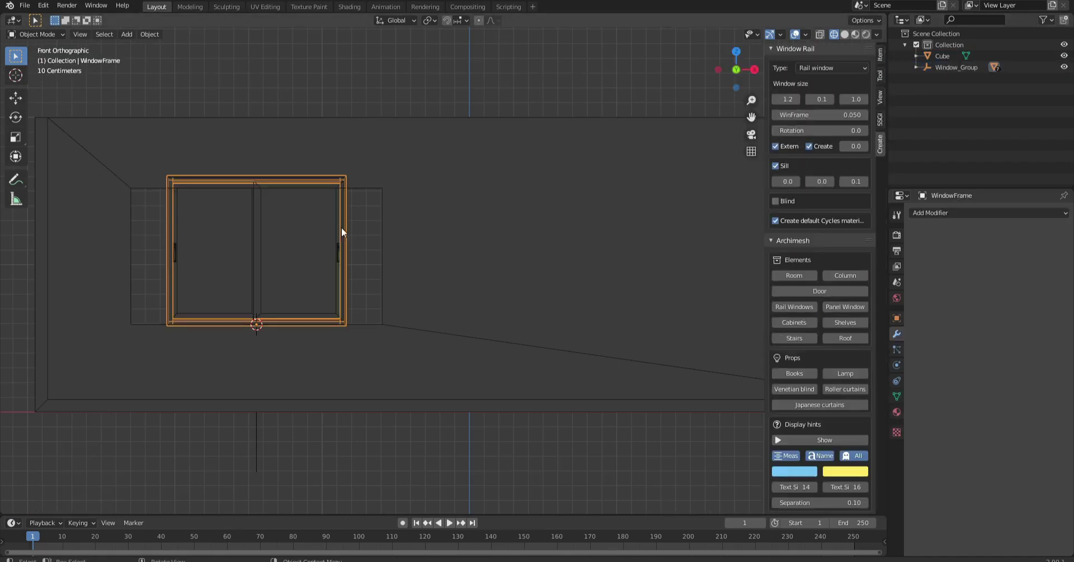
click(820, 100)
drag(728, 99, 748, 96)
middle_drag(689, 118, 642, 138)
Delete the leftover Window_Group object after inspecting the fitted window in perspective.
key(shift+z)
middle_drag(420, 76, 421, 288)
click(348, 269)
mouse_move(348, 270)
middle_down()
mouse_move(350, 330)
mouse_move(390, 301)
mouse_move(616, 224)
middle_up()
key(x)
click(391, 302)
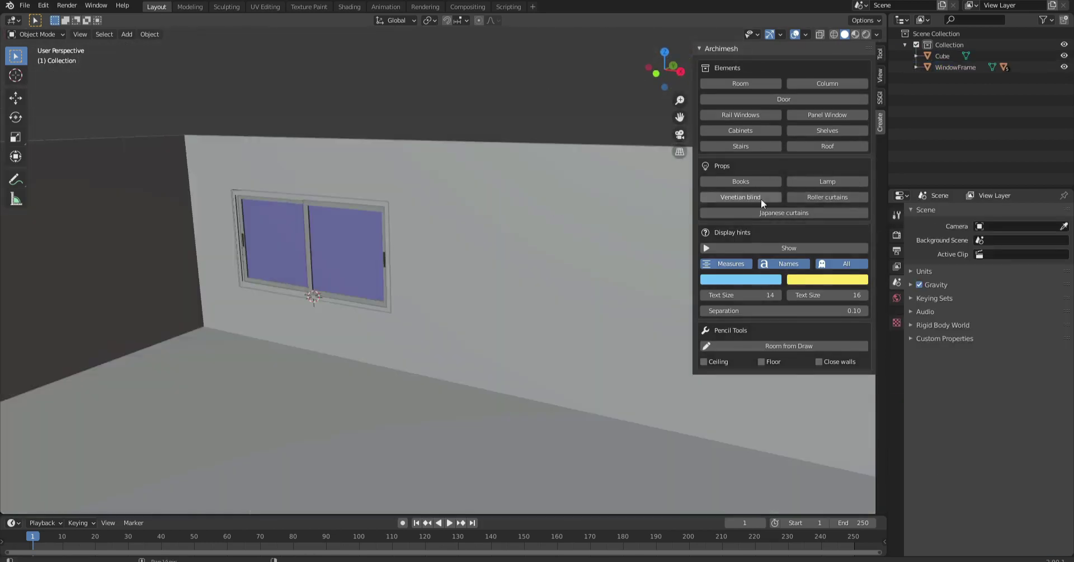
Add a venetian blind and move it in front of the window from the top view.
click(760, 198)
key(shift+z)
key(KP_7)
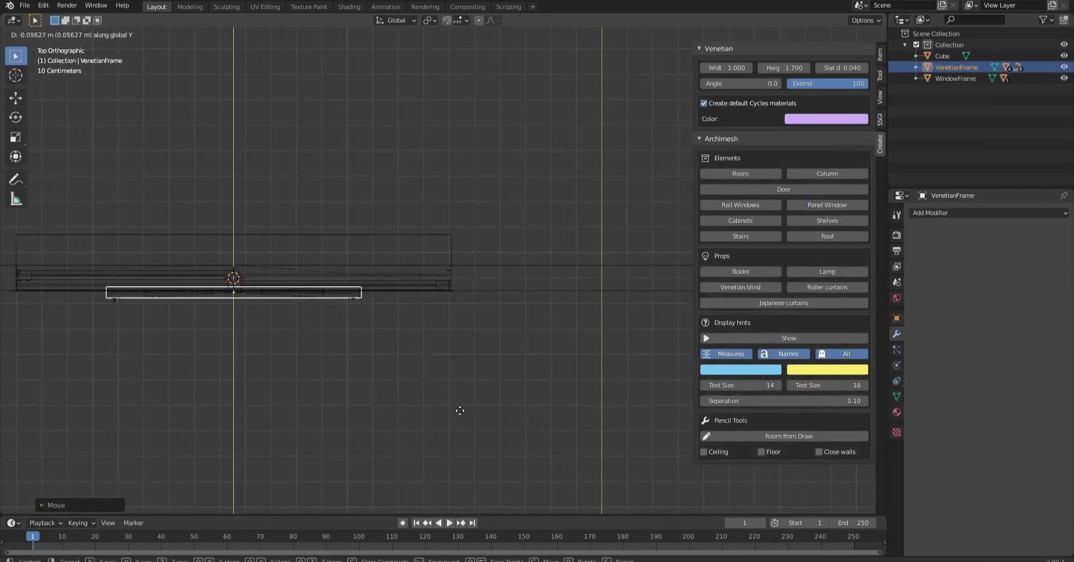
middle_drag(460, 410, 731, 171)
Size the blind to 2.08 × 1.13 m, tilt its slats and raise it partway, back in solid shading.
mouse_move(761, 68)
mouse_down()
mouse_move(727, 68)
mouse_move(794, 68)
mouse_up()
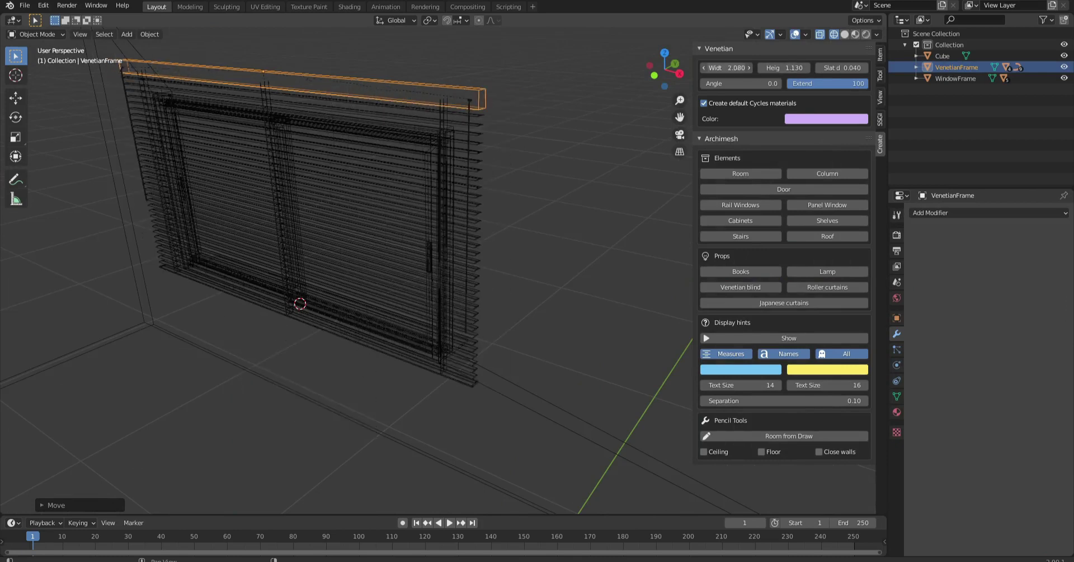
drag(728, 84, 744, 83)
drag(844, 83, 811, 83)
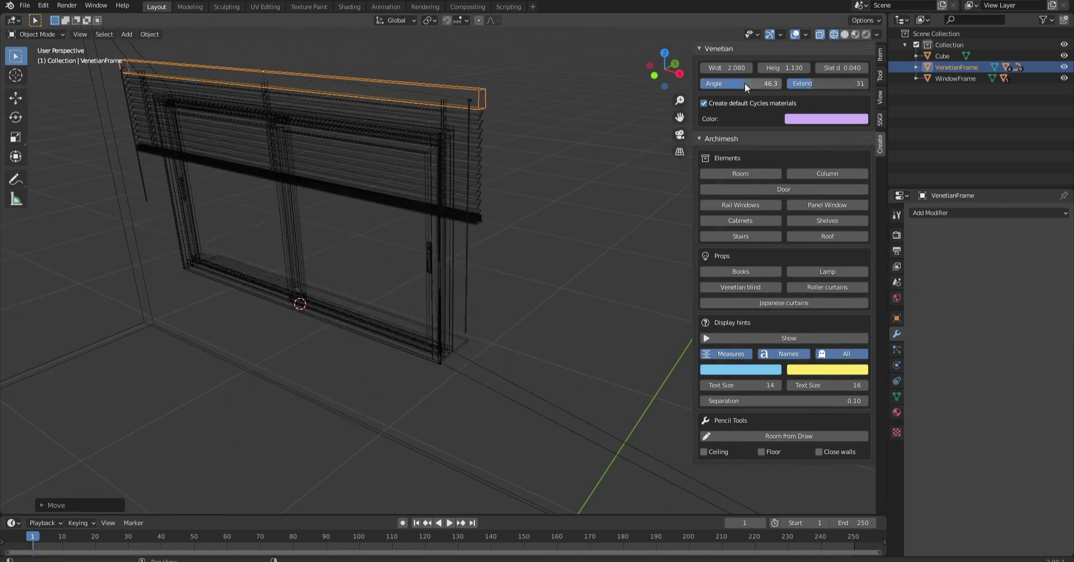
click(547, 172)
key(shift+z)
key(n)
scroll(583, 169, down, 5)
Make the window glass an Emission shader with strength 500.
scroll(376, 308, up, 5)
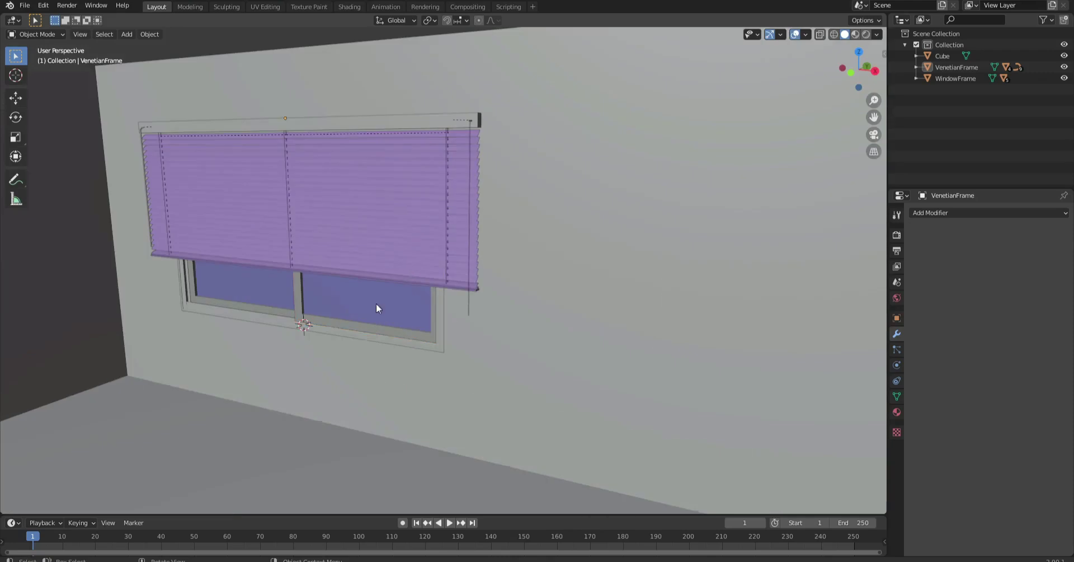
click(376, 308)
click(896, 412)
click(999, 354)
click(951, 106)
click(897, 235)
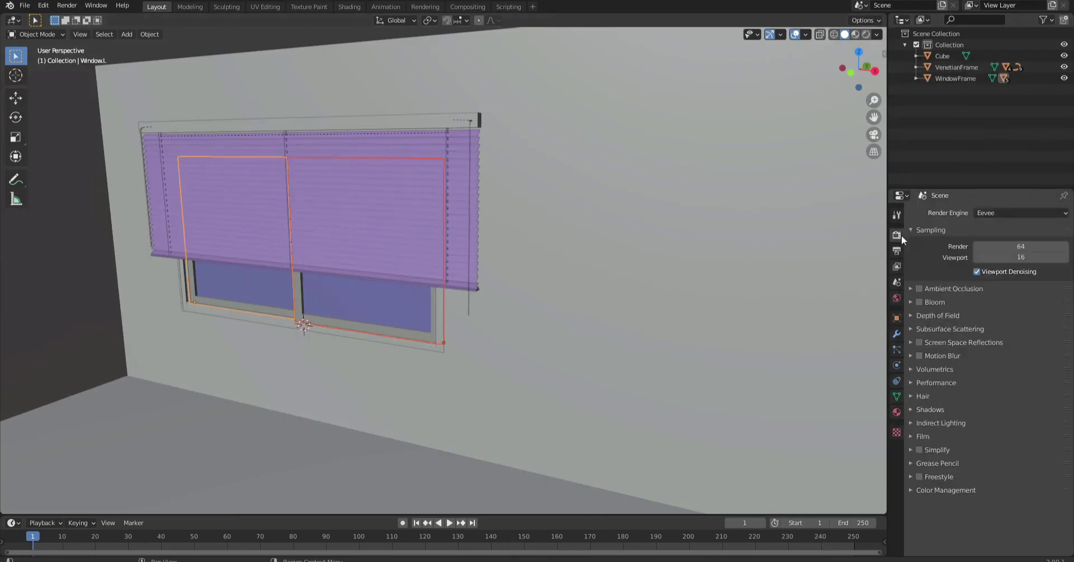
click(897, 411)
scroll(503, 251, down, 4)
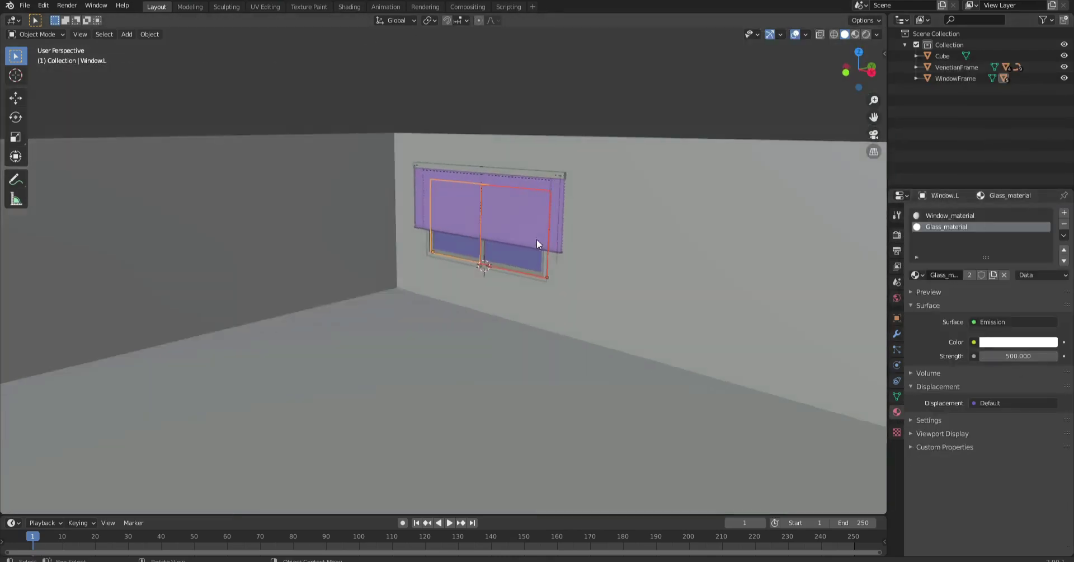
Preview the room rendered and switch the render engine to Eevee and back to Cycles.
click(866, 34)
click(877, 34)
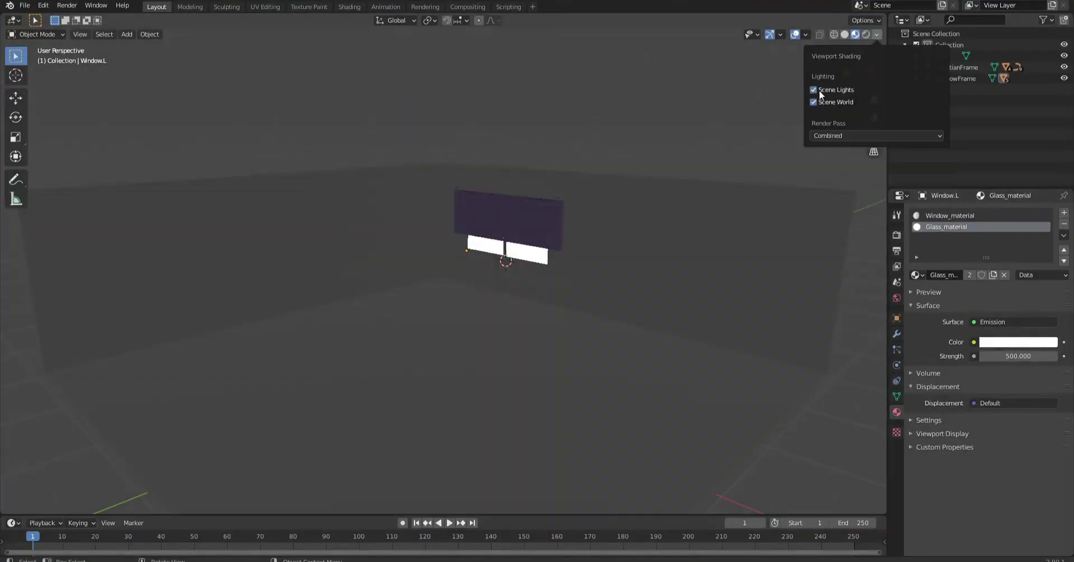
click(866, 34)
click(897, 235)
click(1021, 213)
click(1003, 225)
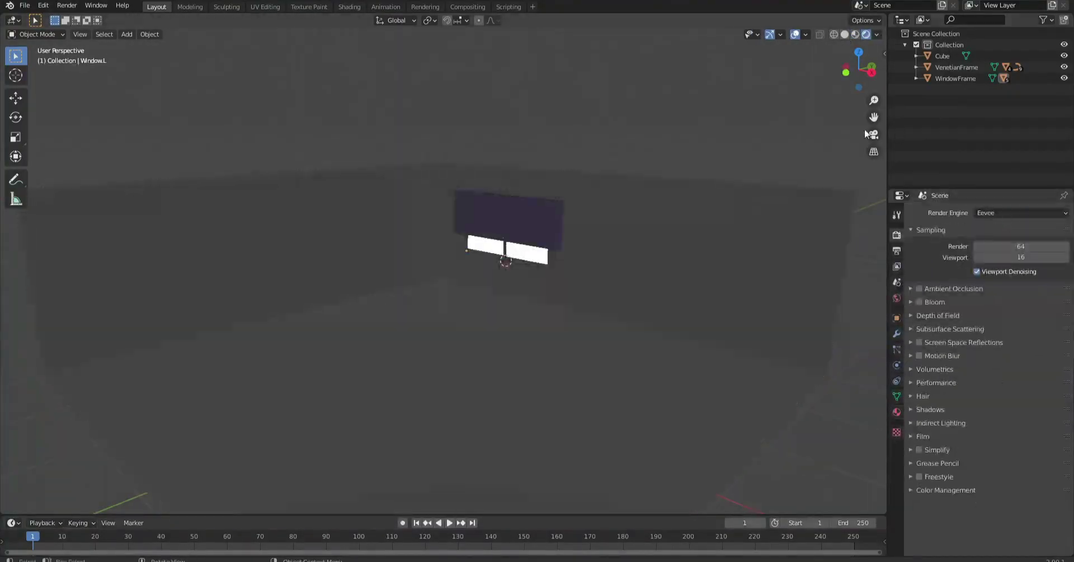
click(1022, 212)
click(986, 250)
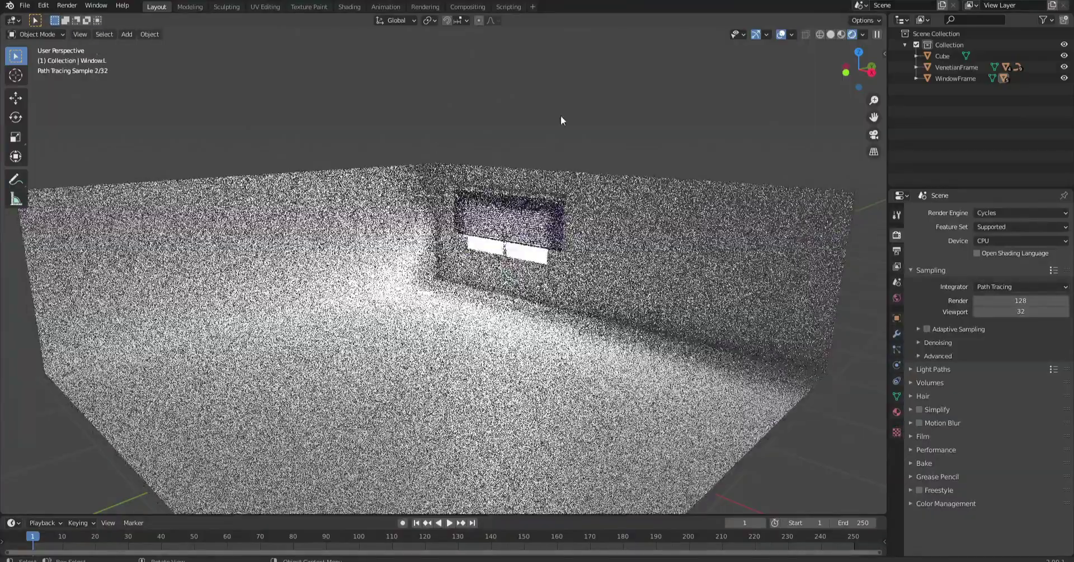
Lower the glass emission strength to 250, enable viewport denoising, and check the slats' material.
click(897, 411)
drag(987, 362, 931, 363)
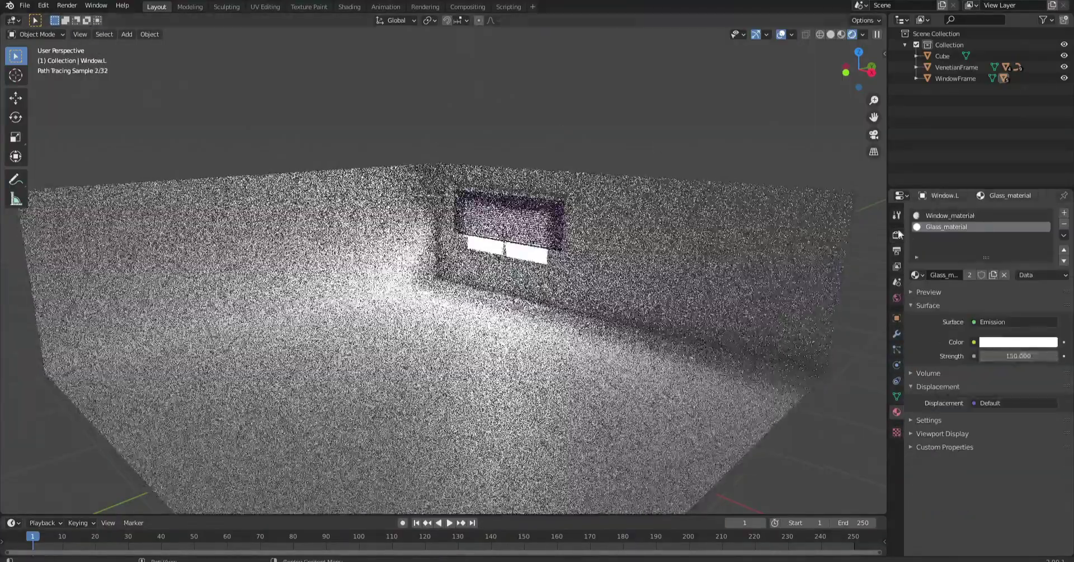
click(897, 235)
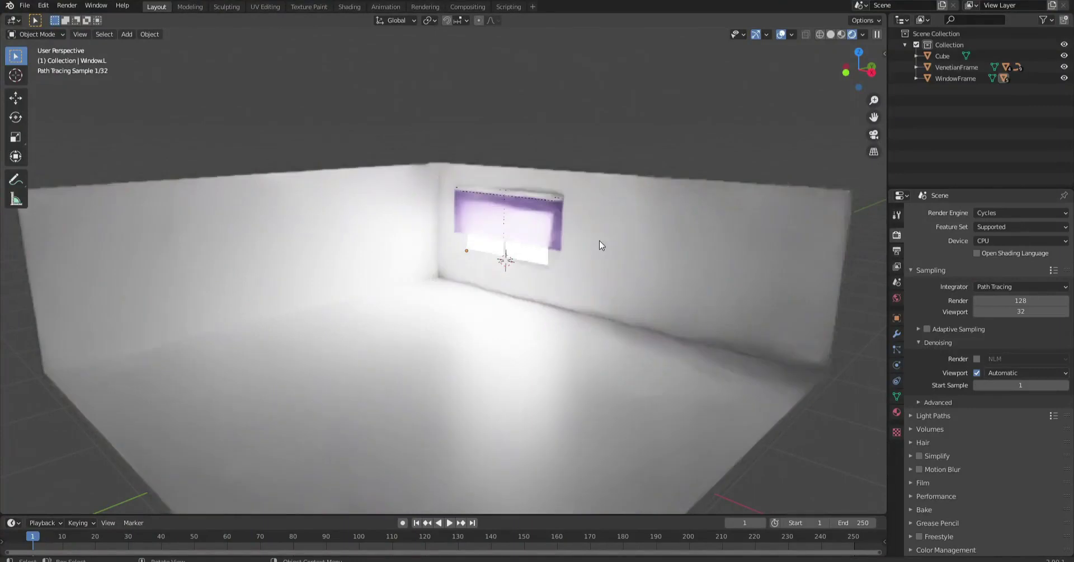
click(841, 34)
click(897, 412)
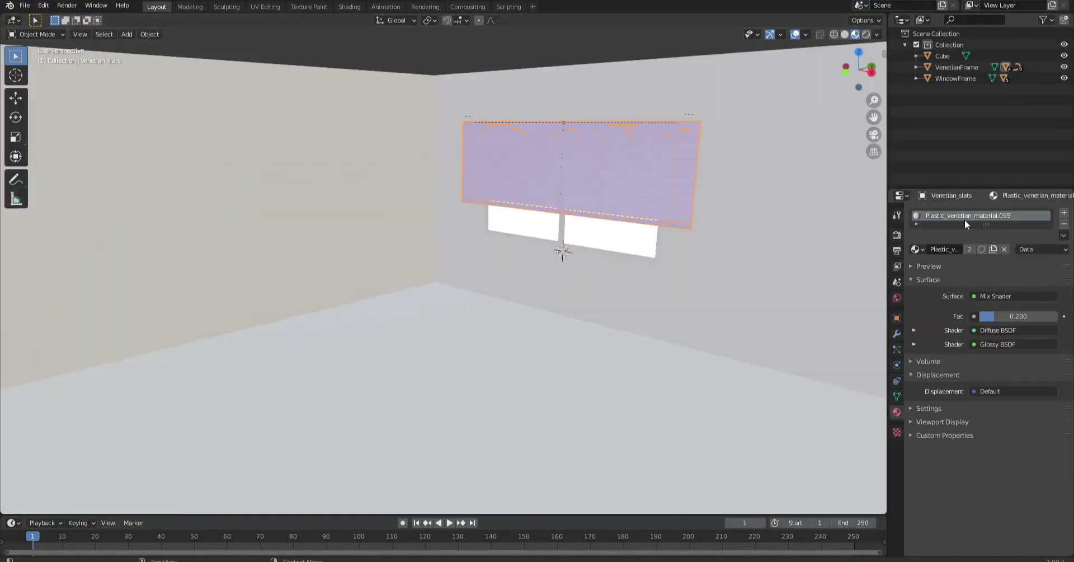
click(349, 7)
Set the venetian blind's Diffuse BSDF colour to purple.
click(513, 383)
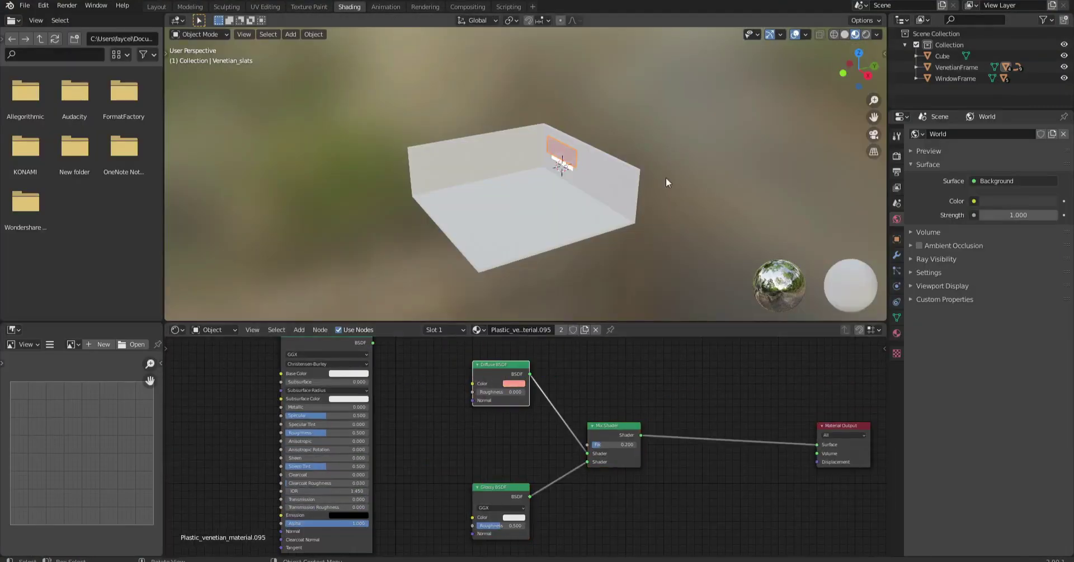
click(513, 383)
click(548, 298)
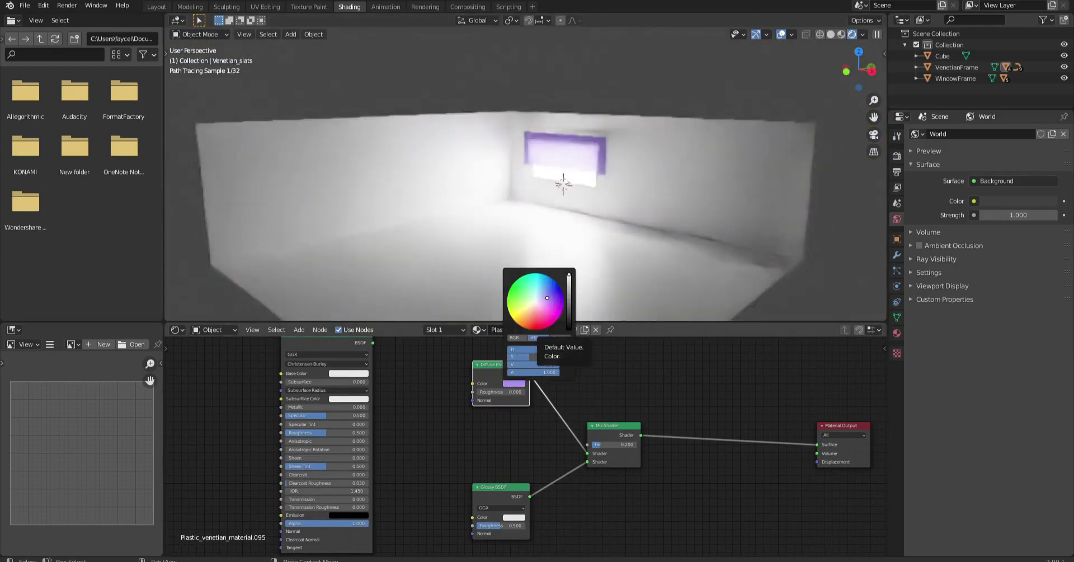
click(830, 34)
key(KP_1)
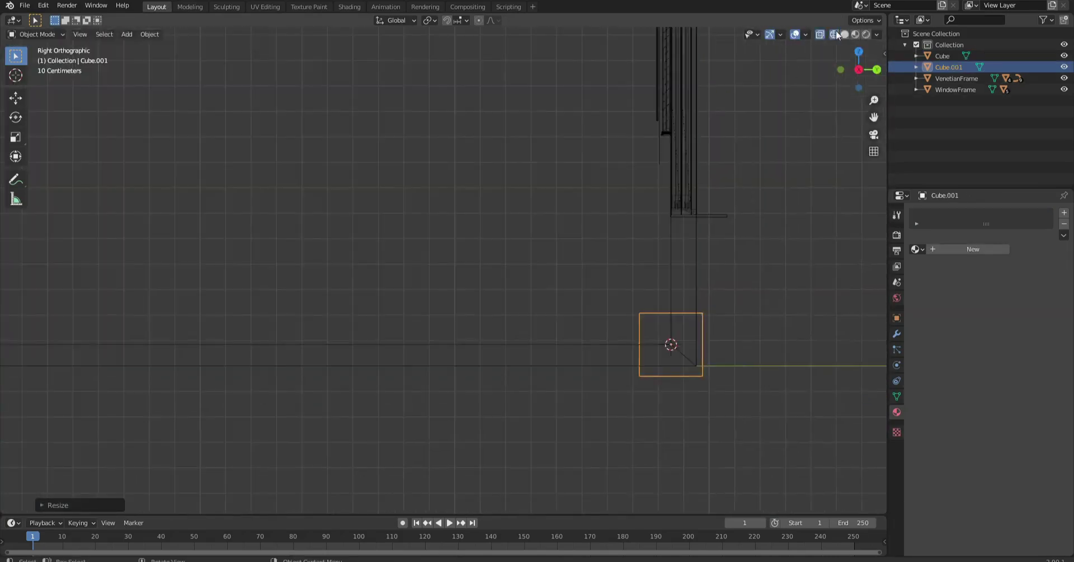
Shrink the new cube and stretch it along X into a thin board at the wall base.
click(682, 286)
scroll(699, 335, up, 2)
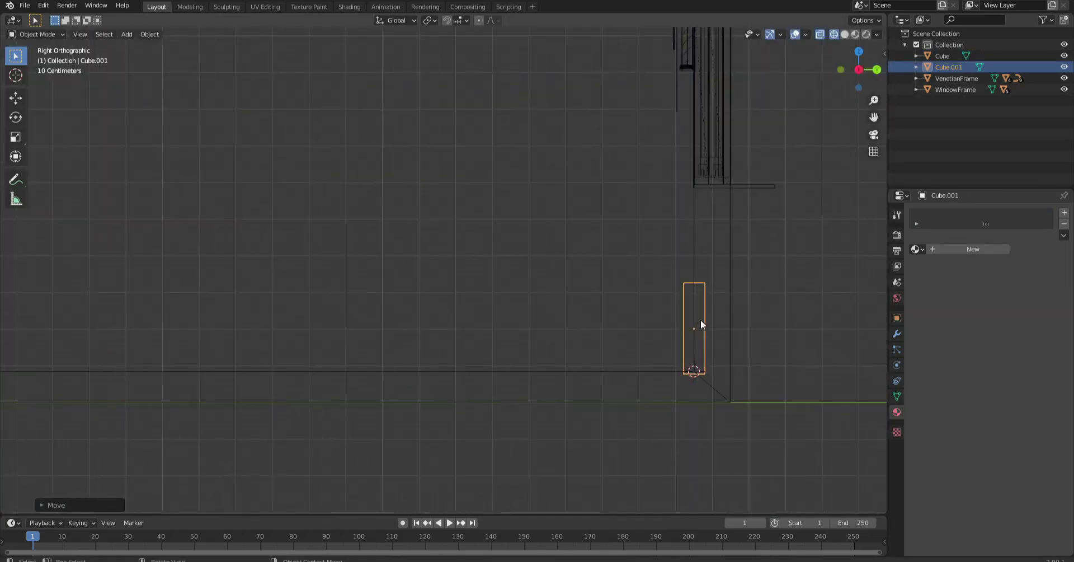
key(KP_1)
key(s)
key(x)
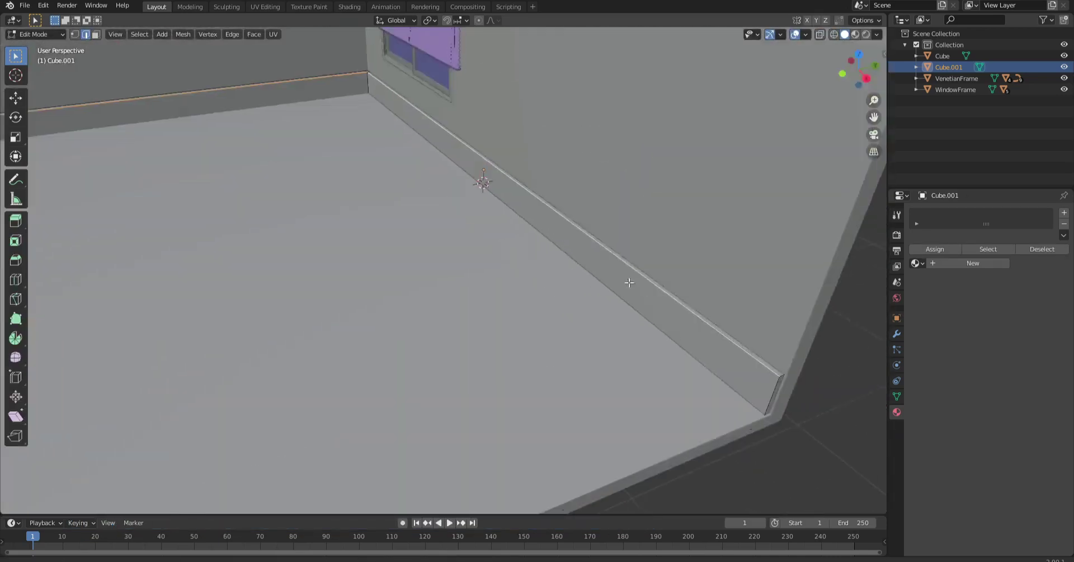
scroll(629, 283, down, 5)
scroll(657, 204, down, 5)
Extend the board around the room corner along the second wall in top view.
middle_drag(388, 170, 320, 198)
scroll(333, 198, up, 3)
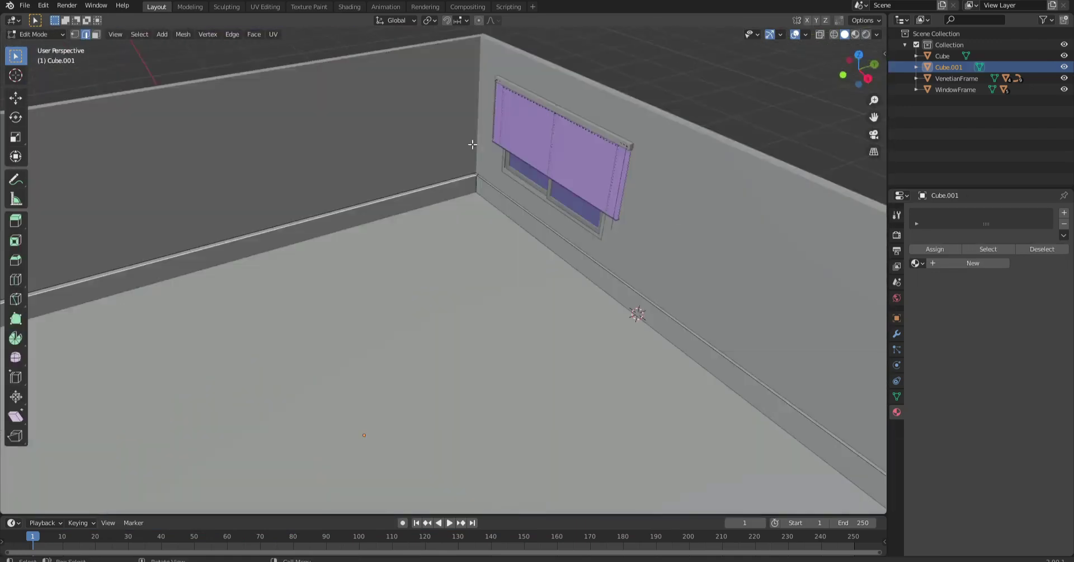
middle_drag(396, 159, 520, 182)
key(KP_7)
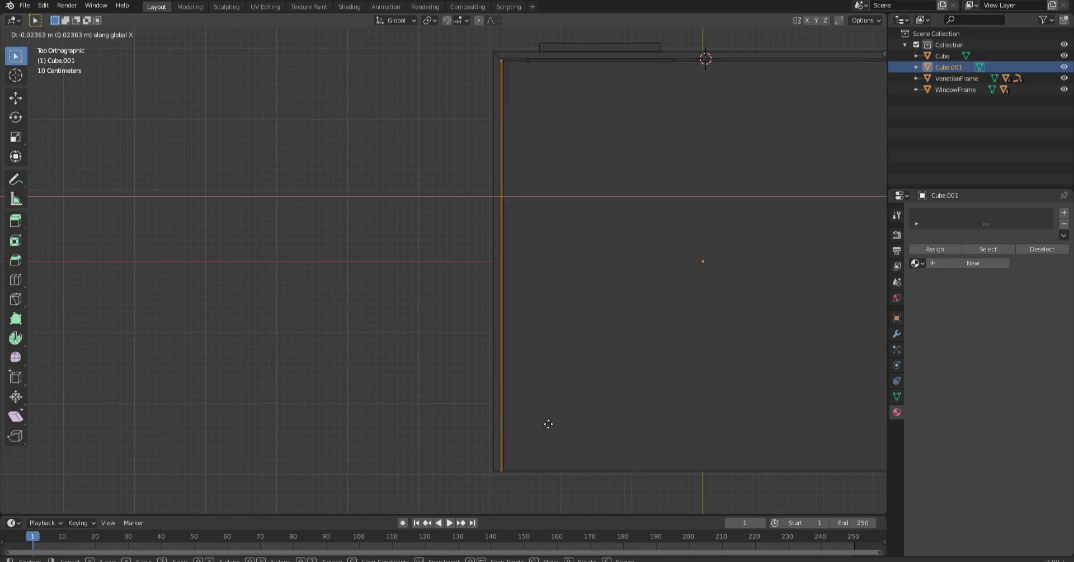
key(Escape)
mouse_move(622, 120)
middle_down()
mouse_move(571, 134)
mouse_move(604, 161)
middle_up()
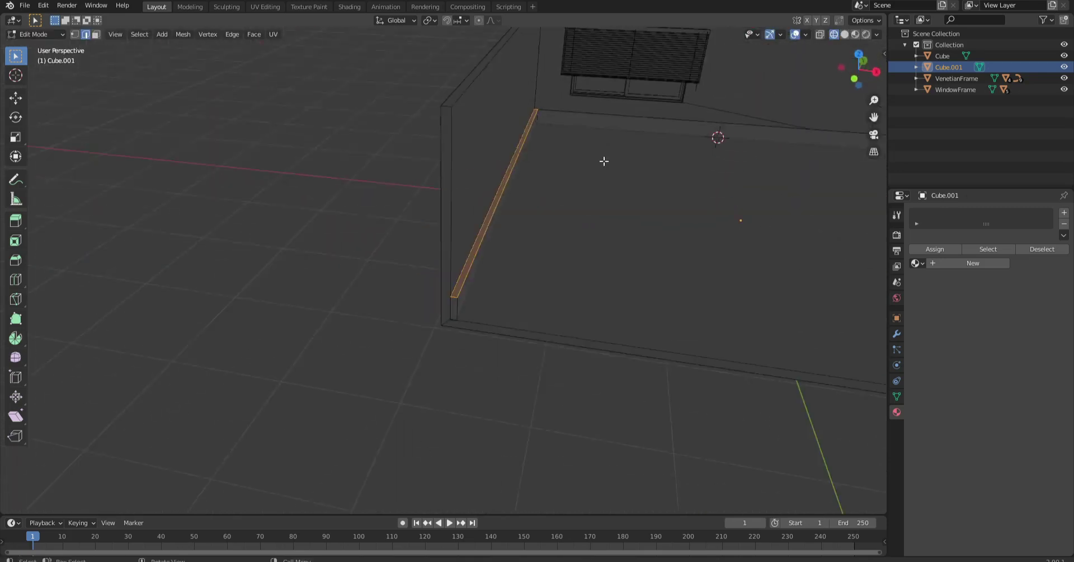
key(KP_7)
key(Escape)
Bevel the skirting board's edges and return to Object Mode.
mouse_move(628, 289)
middle_down()
mouse_move(664, 304)
mouse_move(748, 195)
middle_up()
click(739, 197)
key(Tab)
scroll(682, 211, down, 5)
Add a new Material.001 to the skirting board and set its roughness to 1.0.
key(z)
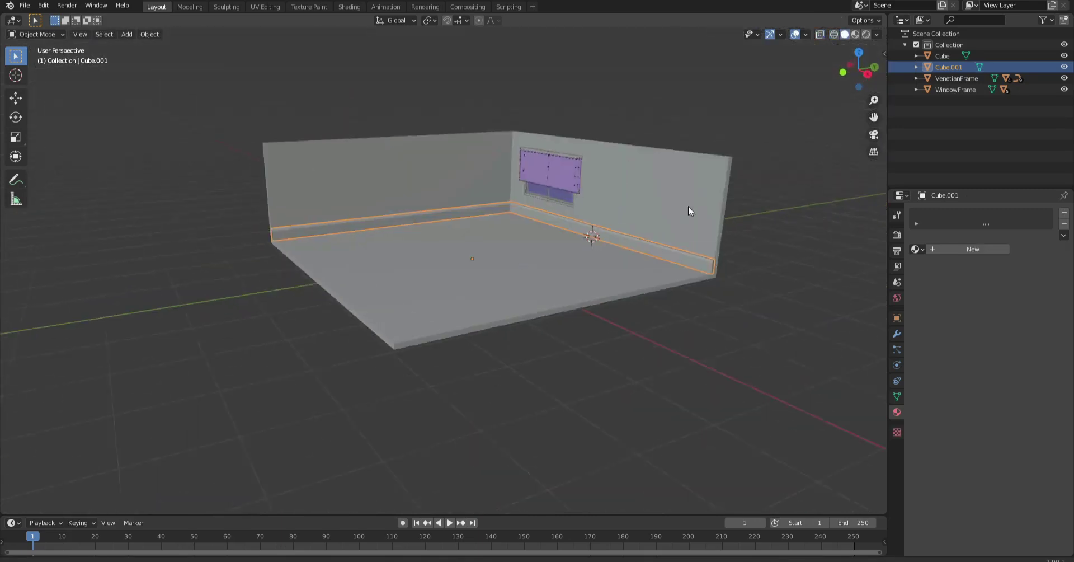
click(852, 34)
click(959, 250)
mouse_move(1050, 463)
mouse_down()
mouse_move(985, 468)
mouse_move(993, 464)
mouse_up()
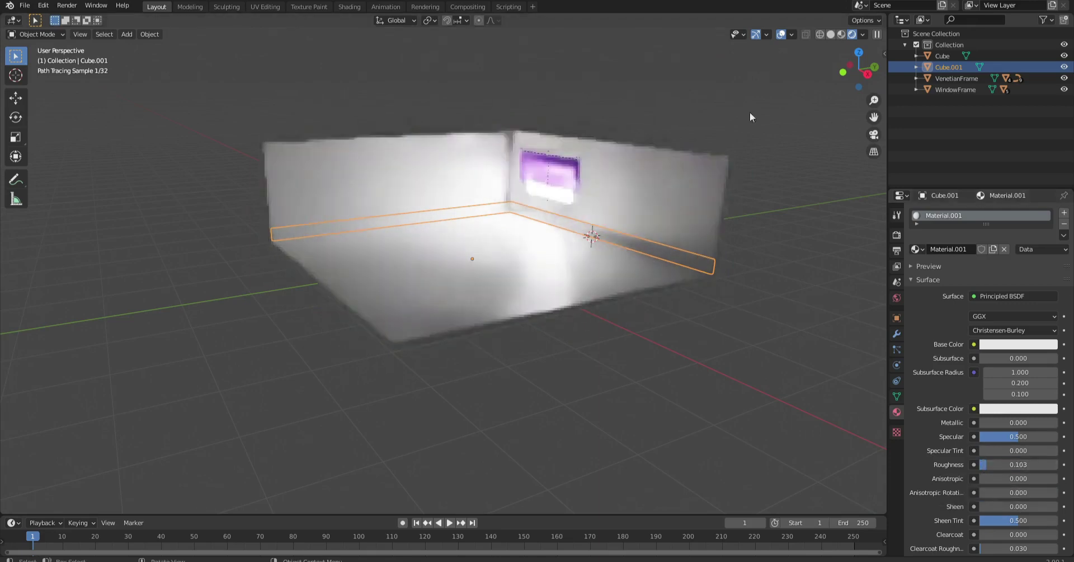
click(830, 34)
click(896, 235)
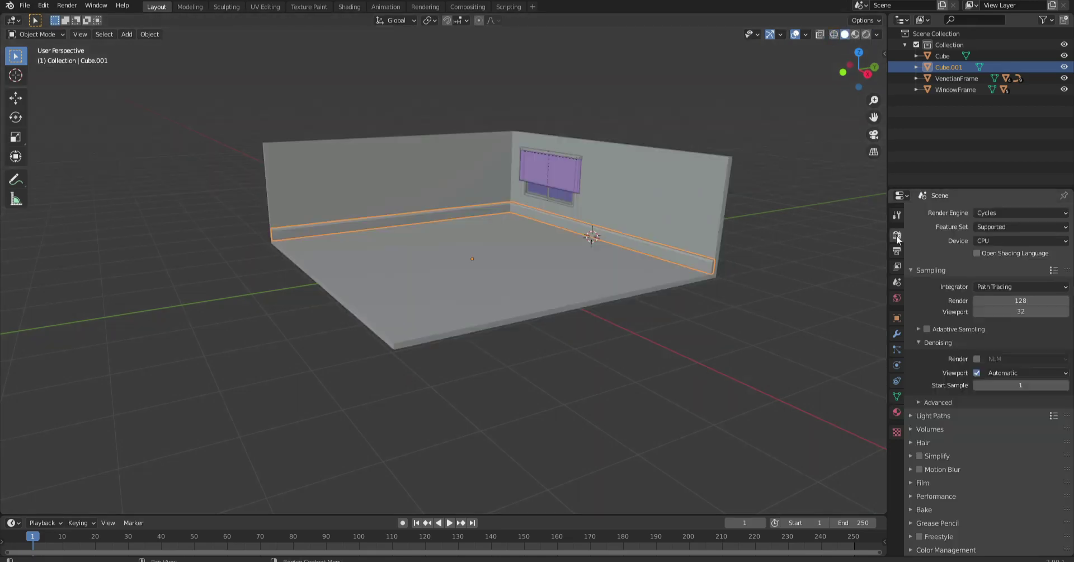
click(855, 34)
scroll(560, 252, up, 5)
Shade the skirting board smooth and give it a dark purple-black base colour.
click(897, 412)
right_click(598, 259)
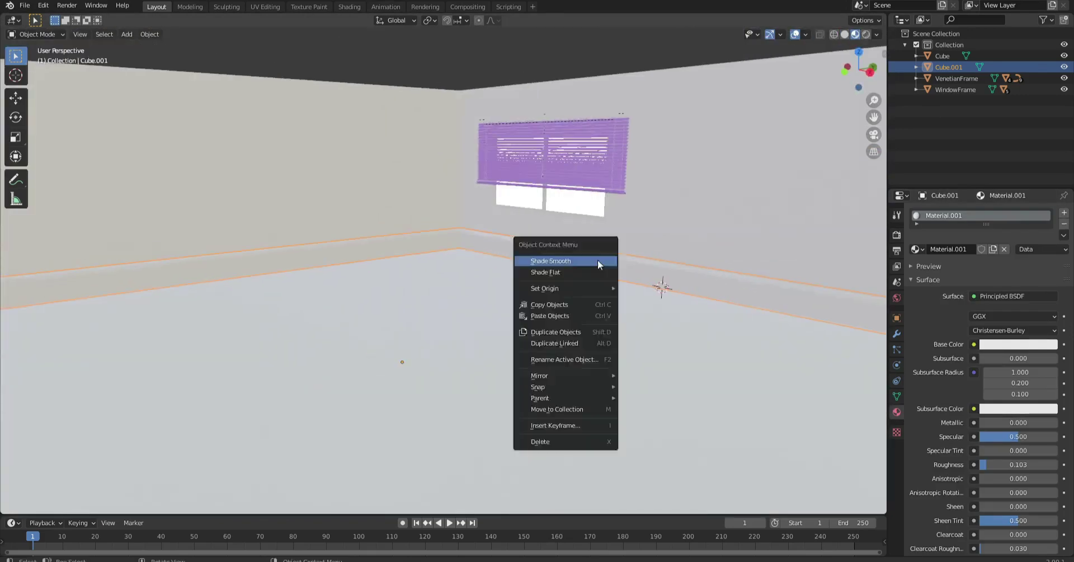
key(Escape)
click(897, 397)
click(897, 412)
click(1015, 344)
drag(1062, 212, 1062, 280)
key(alt+a)
scroll(626, 278, down, 5)
scroll(638, 297, up, 6)
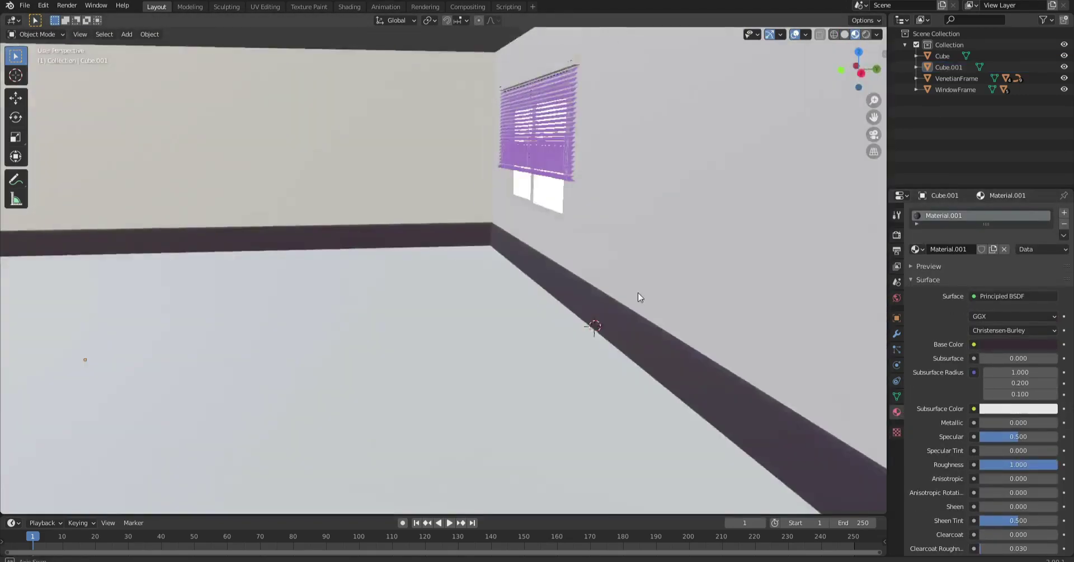
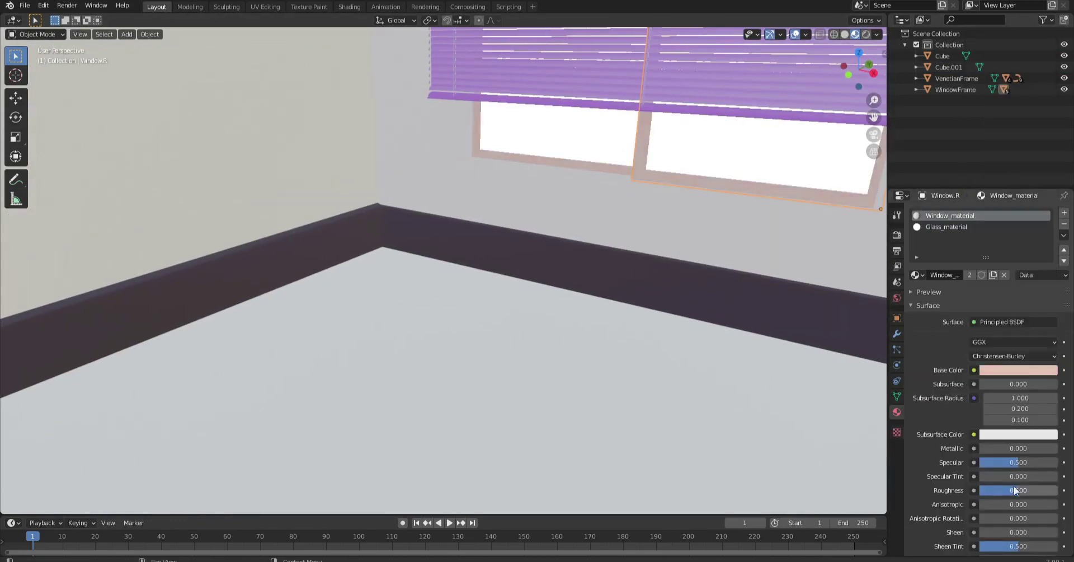
UV-unwrap the room's floor faces and give them a new material in a second slot.
scroll(680, 198, down, 8)
click(466, 317)
key(Tab)
scroll(464, 316, up, 2)
key(u)
click(485, 310)
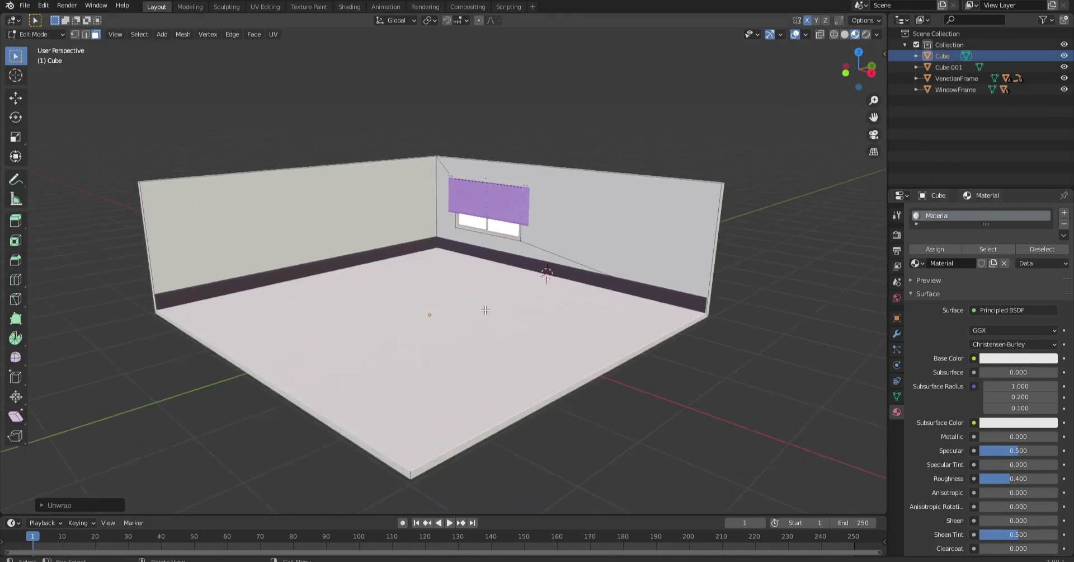
click(1064, 213)
click(968, 292)
Add a ColorRamp to the floor material with its black stop moved to 0.186.
click(349, 6)
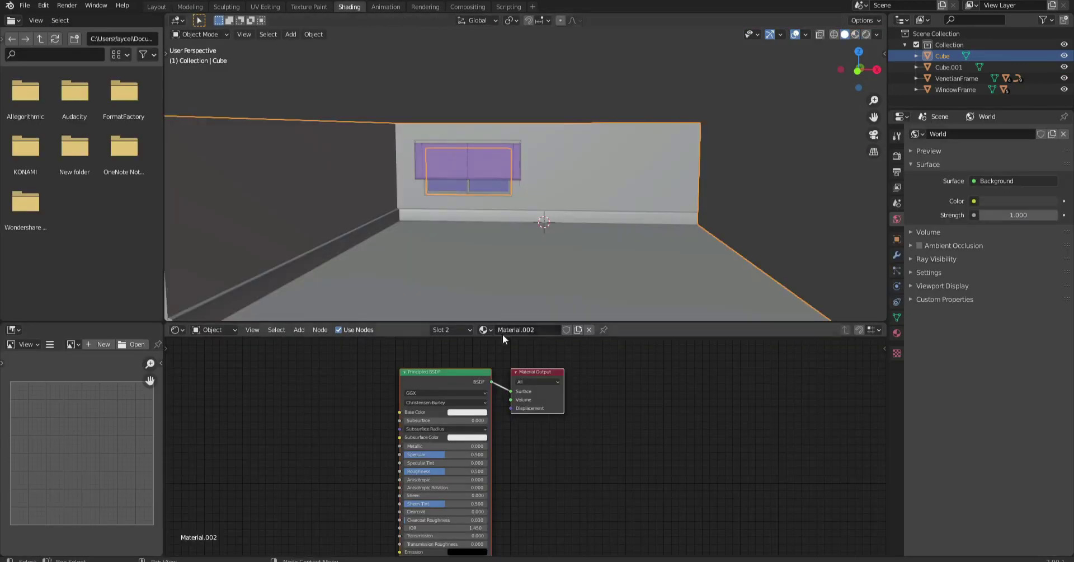
key(shift+a)
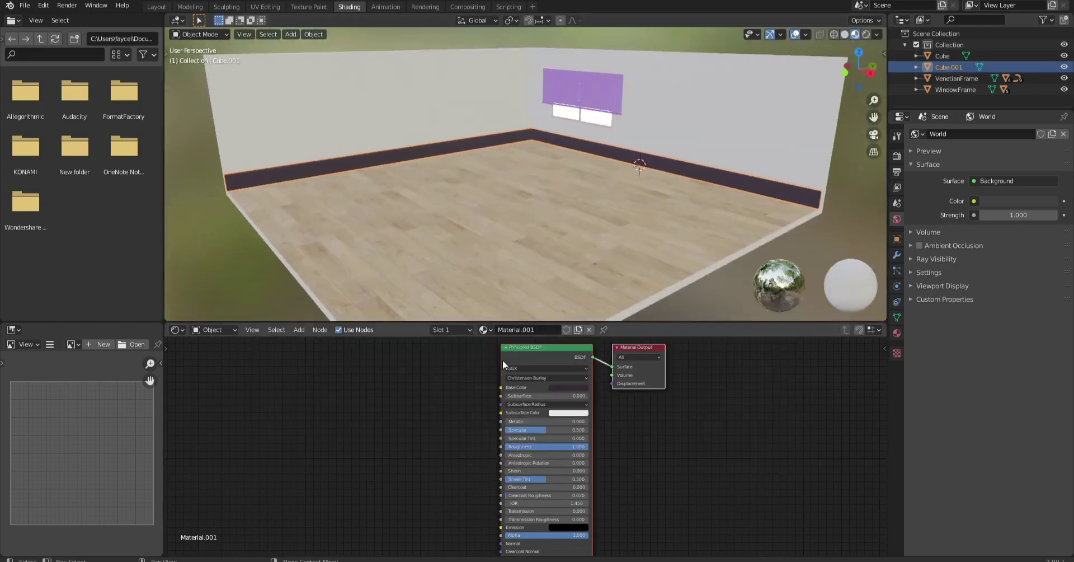
click(445, 409)
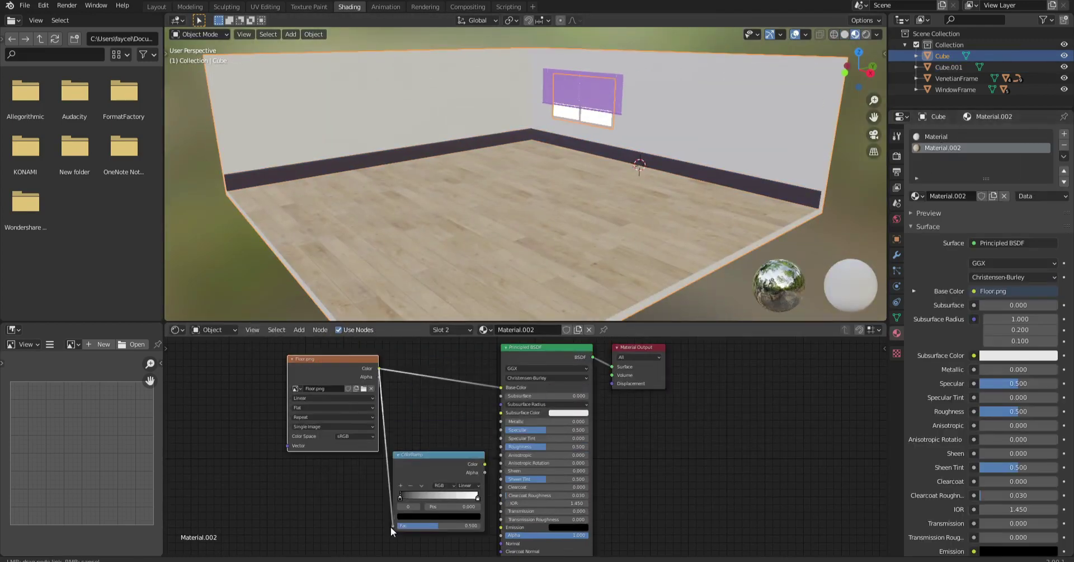
drag(405, 499, 420, 504)
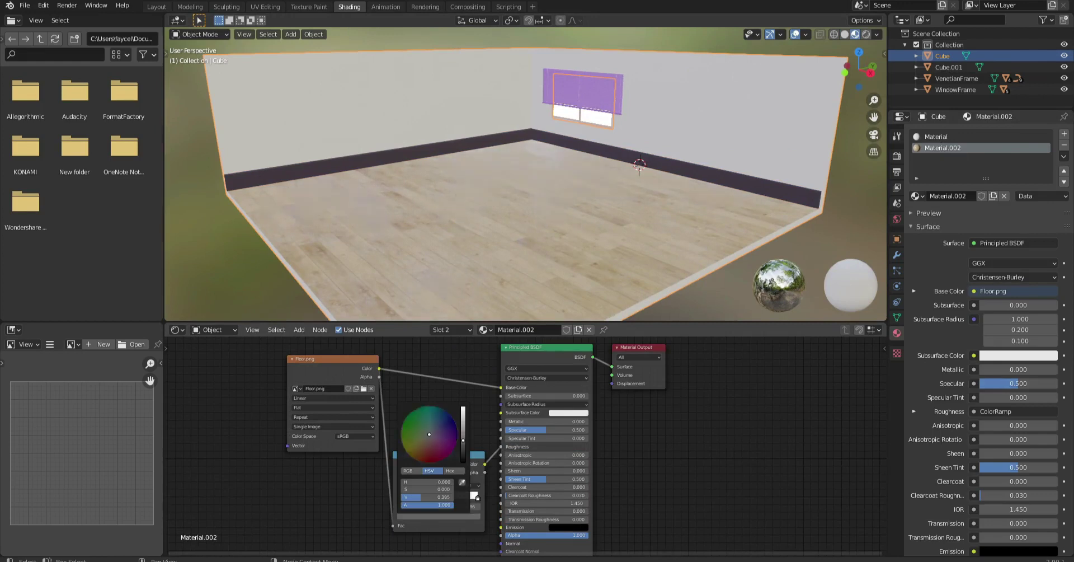
middle_drag(414, 302, 407, 262)
middle_drag(353, 488, 366, 435)
Feed a second ColorRamp into the Bump height and set Normal Map strength to 0.100.
key(shift+a)
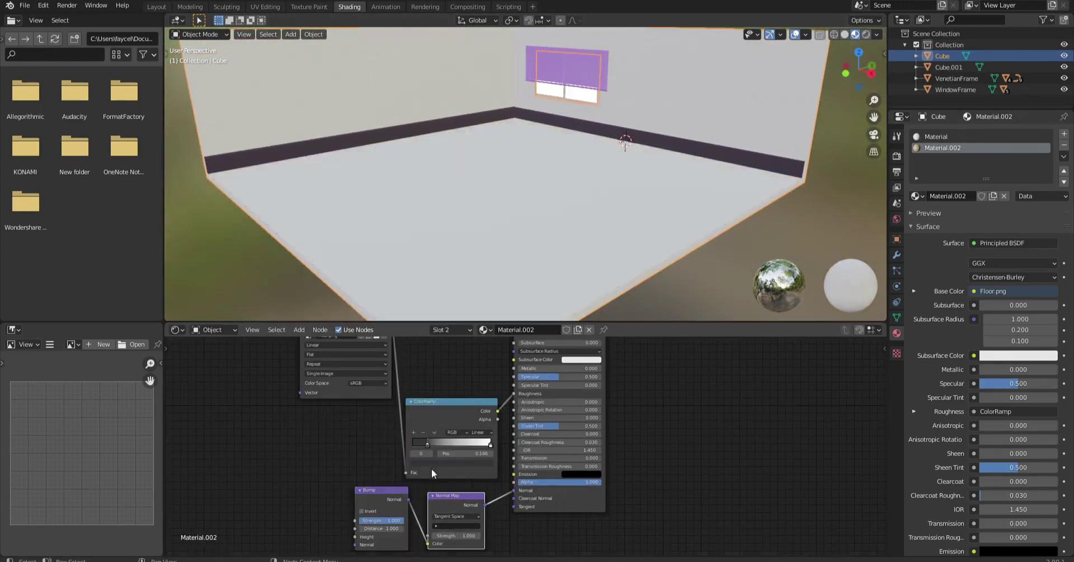
click(238, 487)
middle_drag(246, 481, 283, 460)
drag(364, 435, 392, 516)
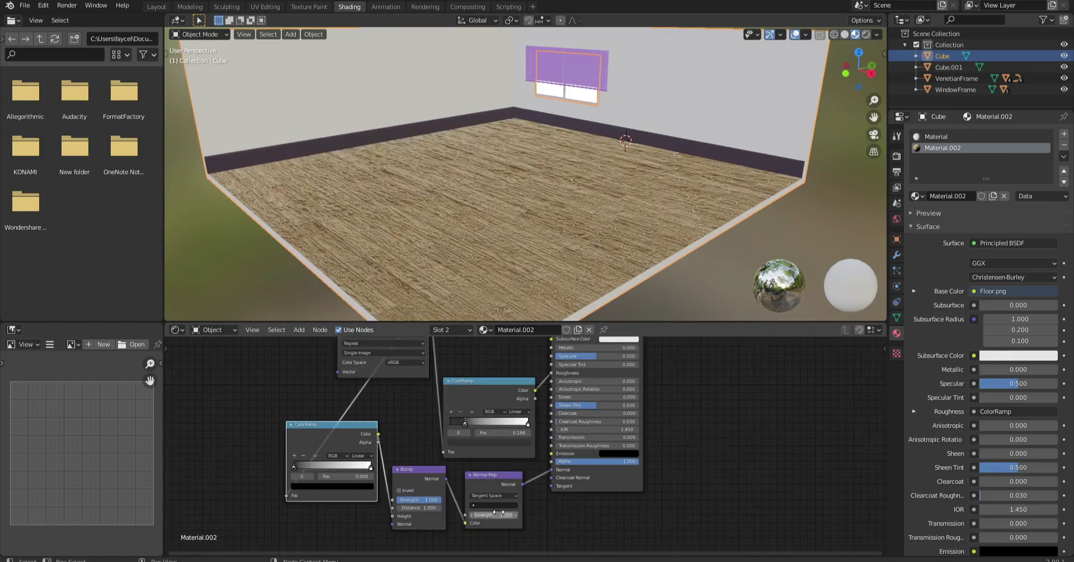
key(Return)
middle_drag(560, 234, 576, 212)
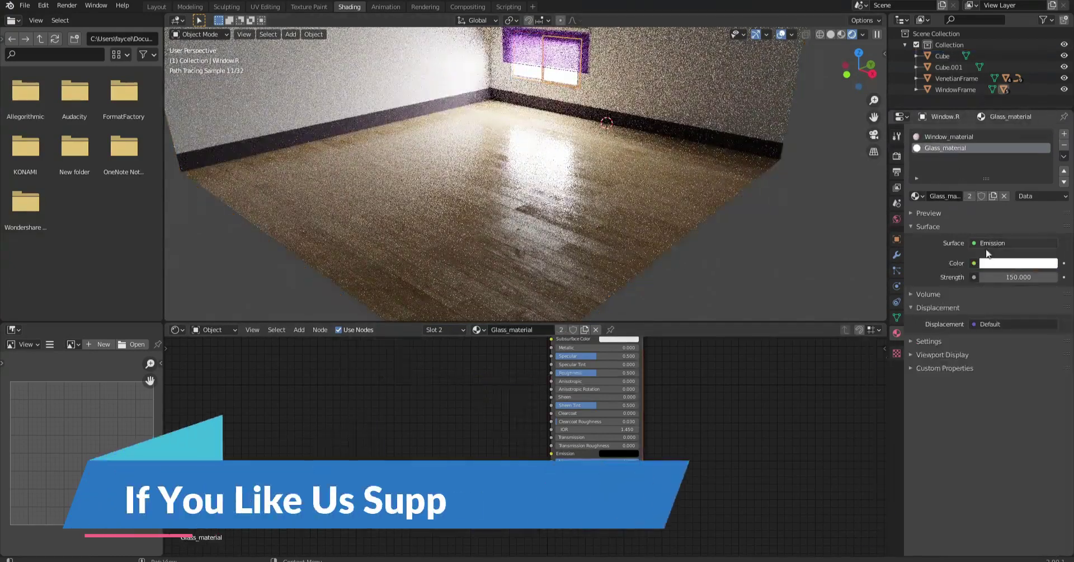
Give the window glass a light blue emission colour.
click(1018, 263)
click(1027, 95)
click(842, 34)
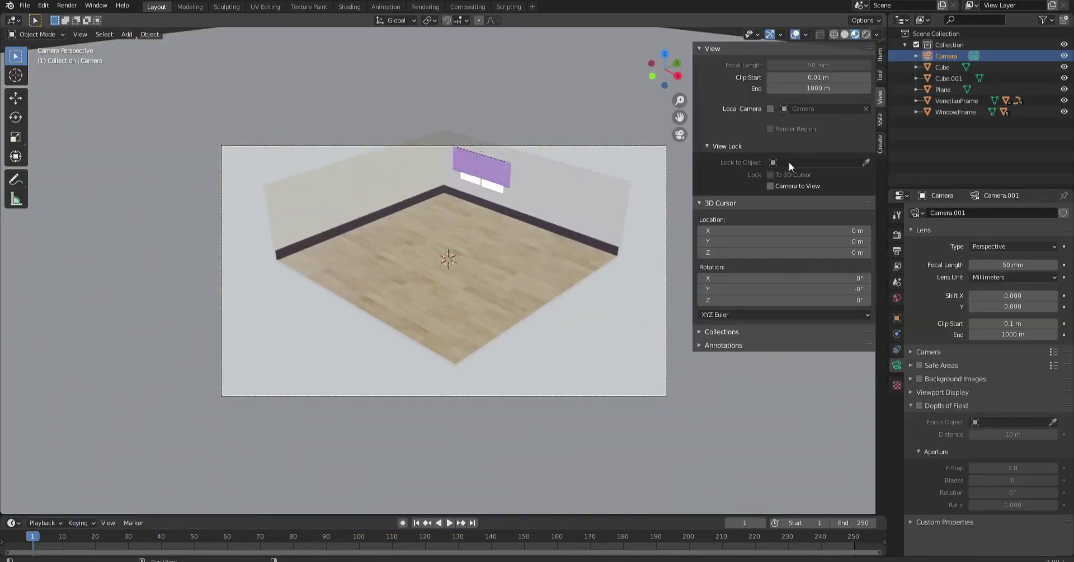
Lock the camera to the view, make it orthographic, and widen the scale to frame the room.
click(771, 186)
middle_drag(543, 276, 558, 280)
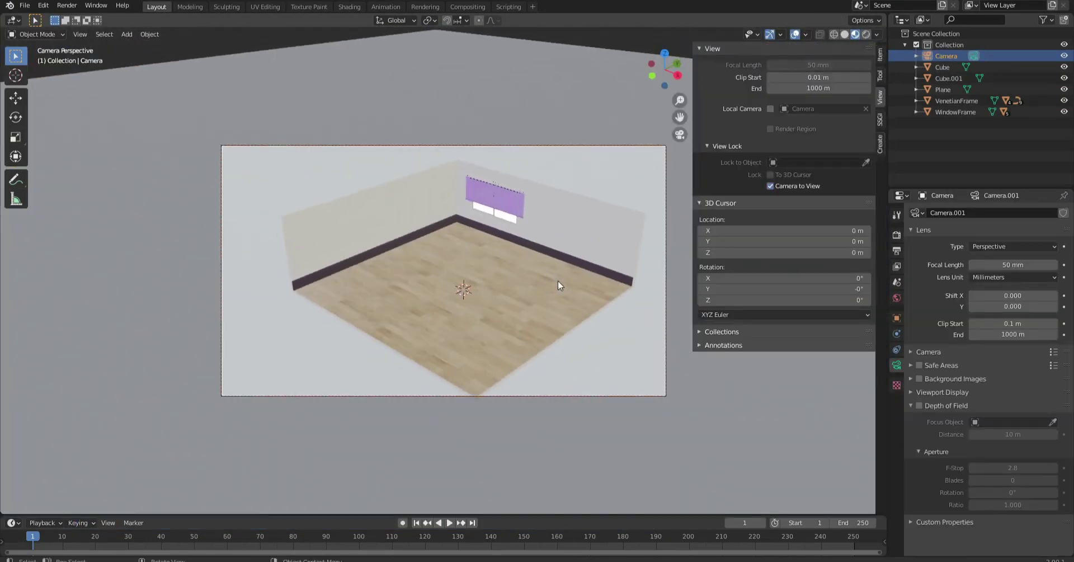
click(1013, 246)
click(1013, 259)
drag(1012, 264, 1035, 265)
drag(905, 267, 952, 267)
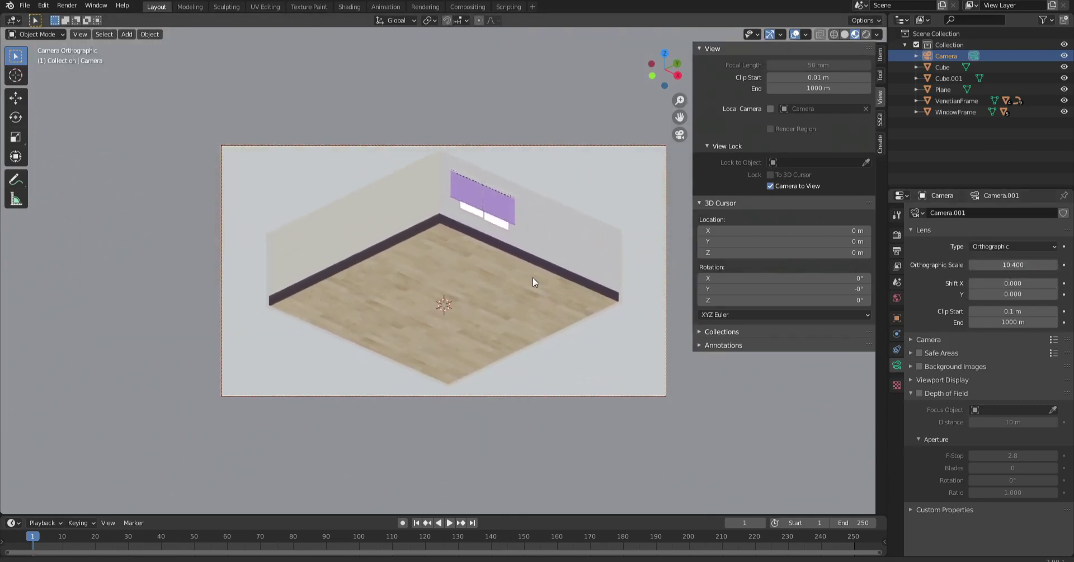
shift+middle_drag(522, 254, 522, 256)
Check the rendered camera view, then start setting the backdrop plane's base colour to pink.
key(n)
click(851, 34)
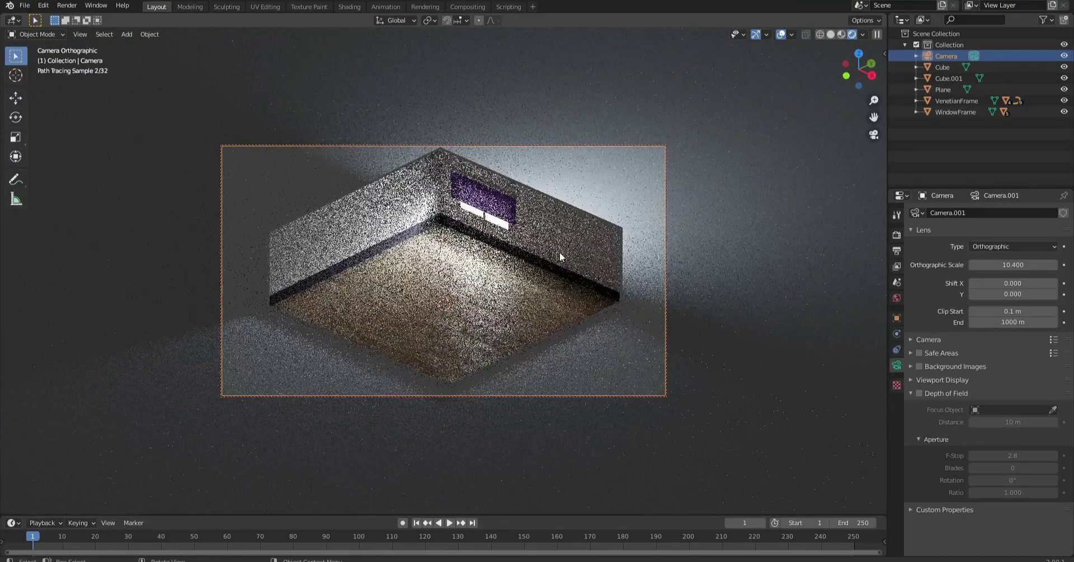
key(z)
key(KP_0)
click(657, 278)
click(1002, 234)
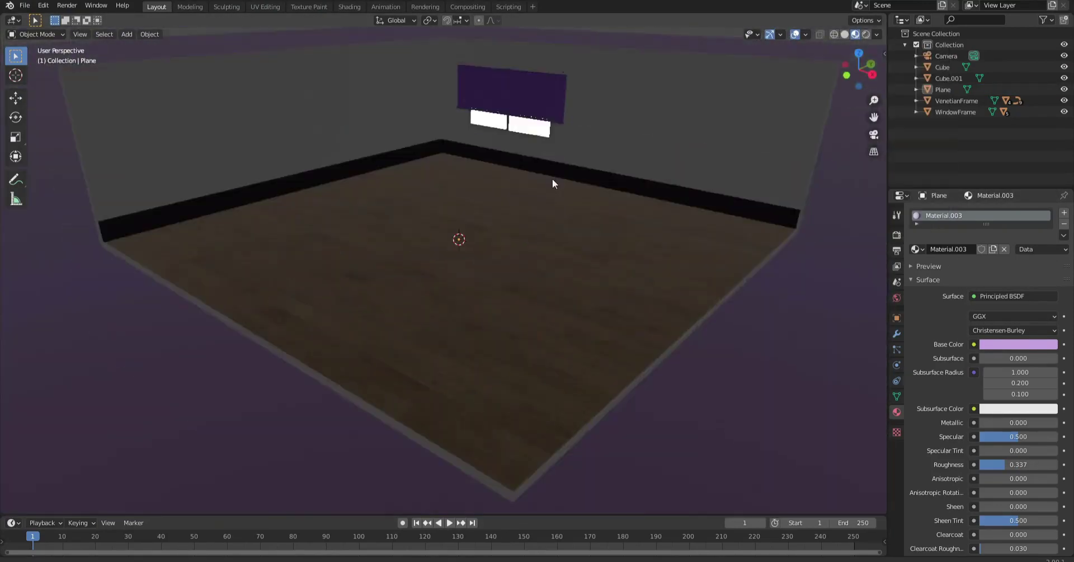
Import the chair, potted plant, desk and other furniture models into the room.
middle_drag(553, 180, 569, 209)
key(shift+a)
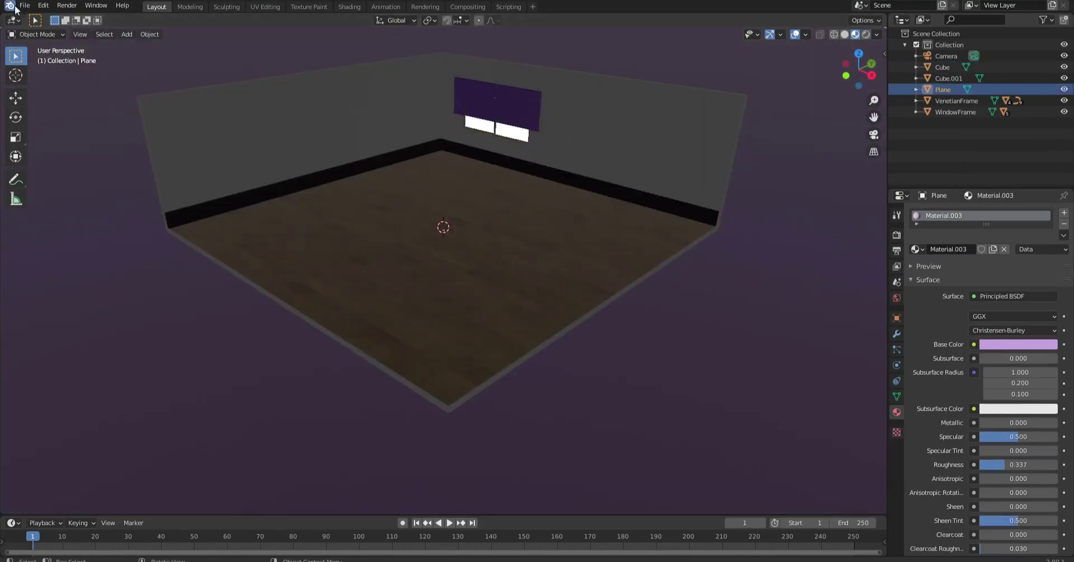
click(702, 454)
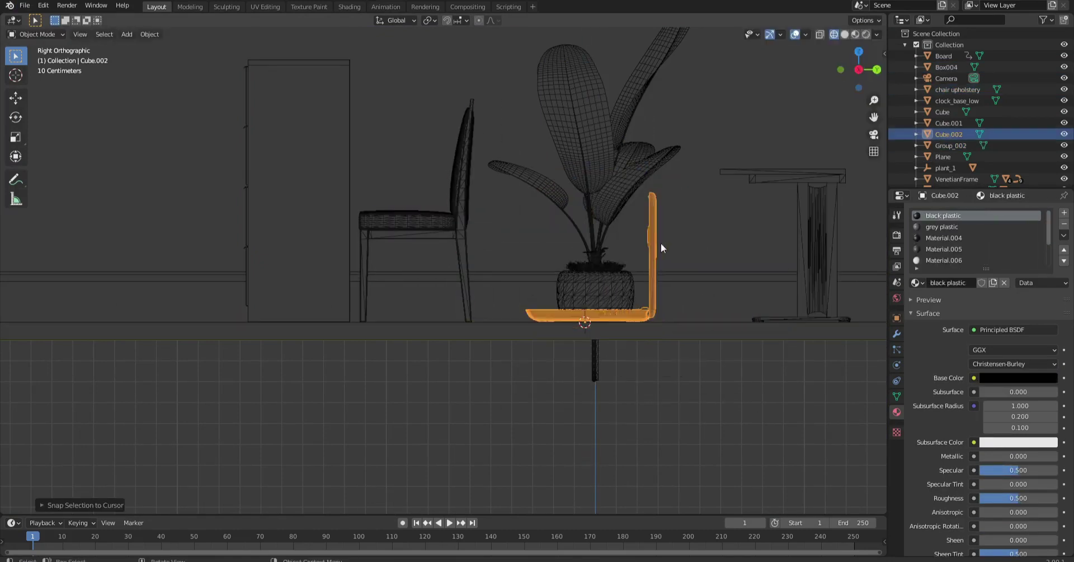
Set the cabinet down on the floor and hang the wall clock on the wall.
click(596, 353)
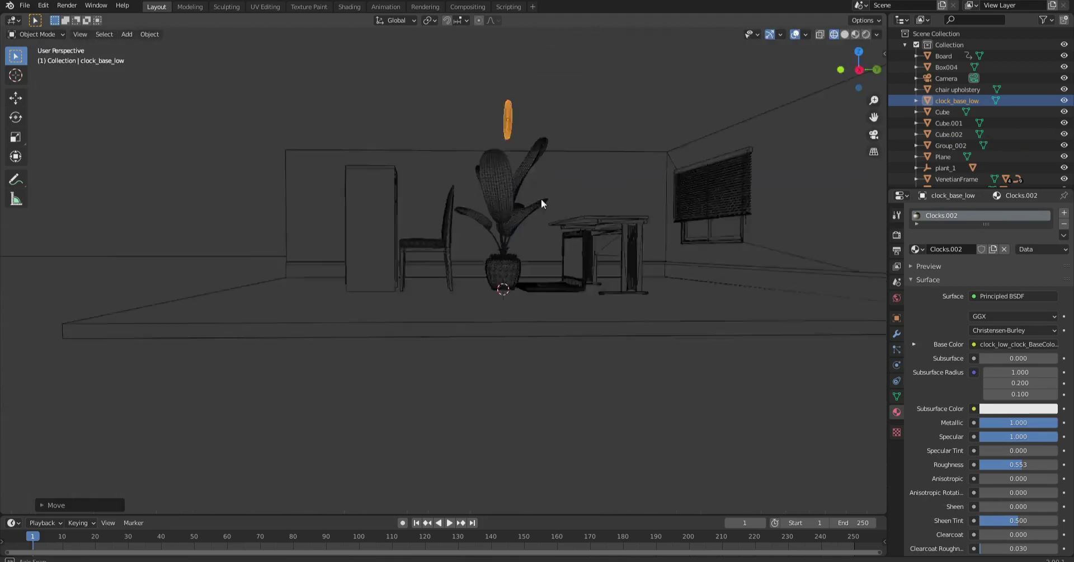
key(Return)
key(g)
key(shift+z)
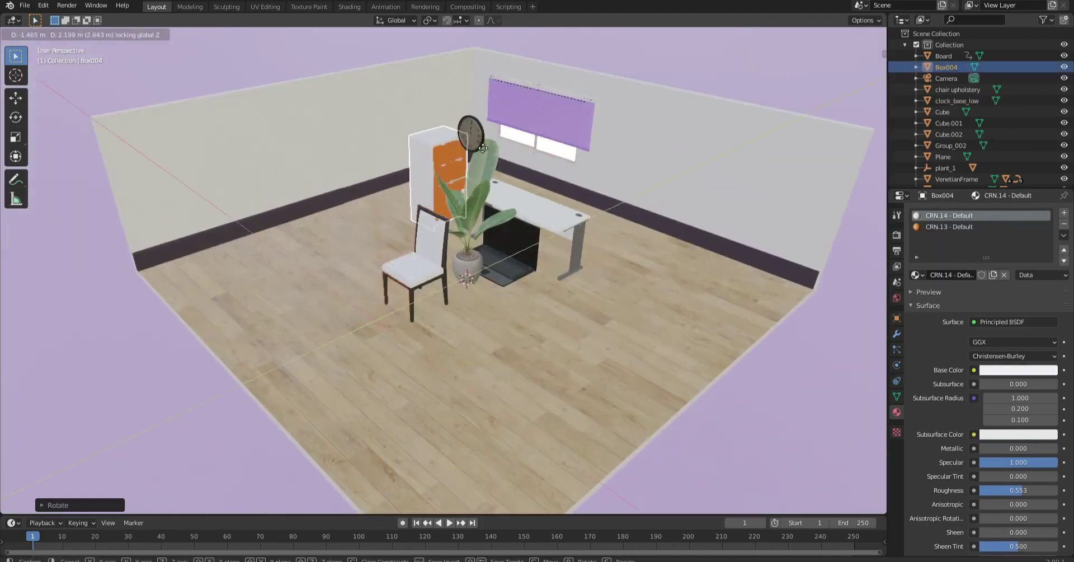
click(482, 110)
click(477, 134)
key(g)
click(575, 119)
Place the desk against the wall, turn the chair to the desk, and move the laptop.
click(569, 223)
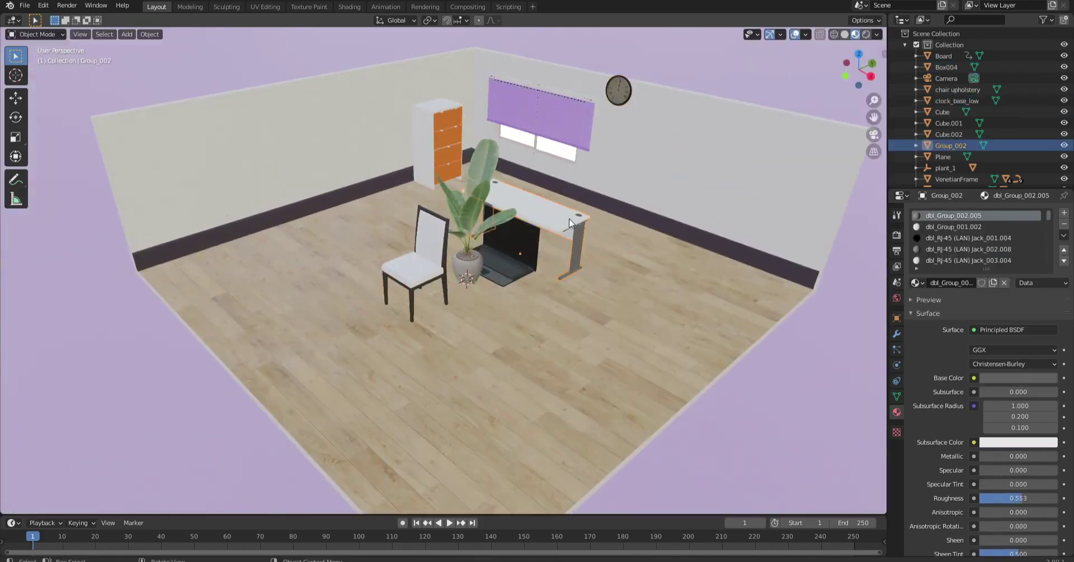
click(296, 196)
click(415, 277)
key(r)
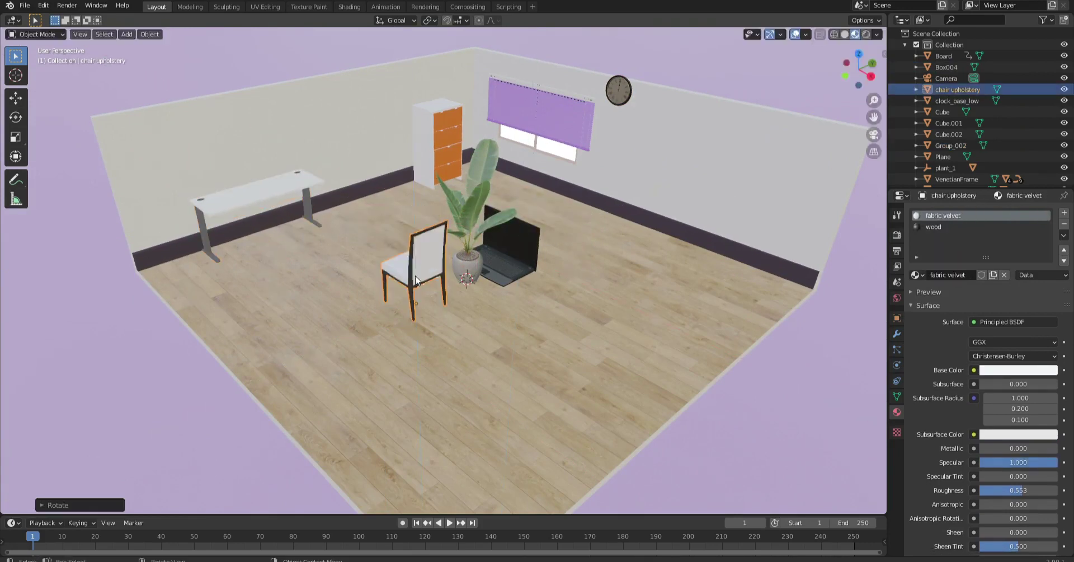
click(217, 115)
click(522, 256)
key(g)
key(z)
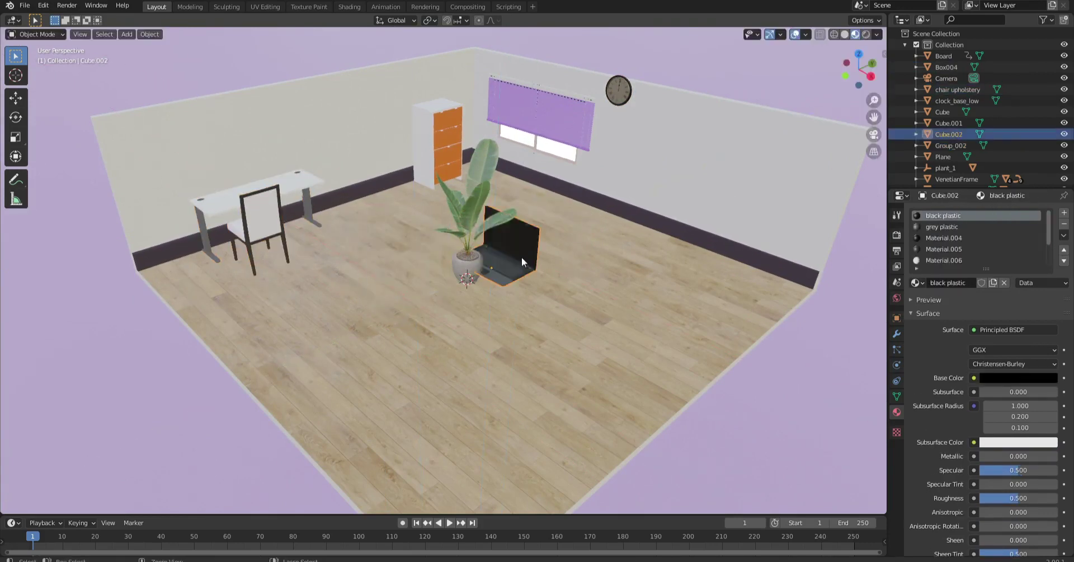
Undo the plant changes and browse for a model file, then cancel.
key(ctrl+z)
click(25, 5)
key(ctrl+z)
click(25, 6)
click(41, 29)
key(Escape)
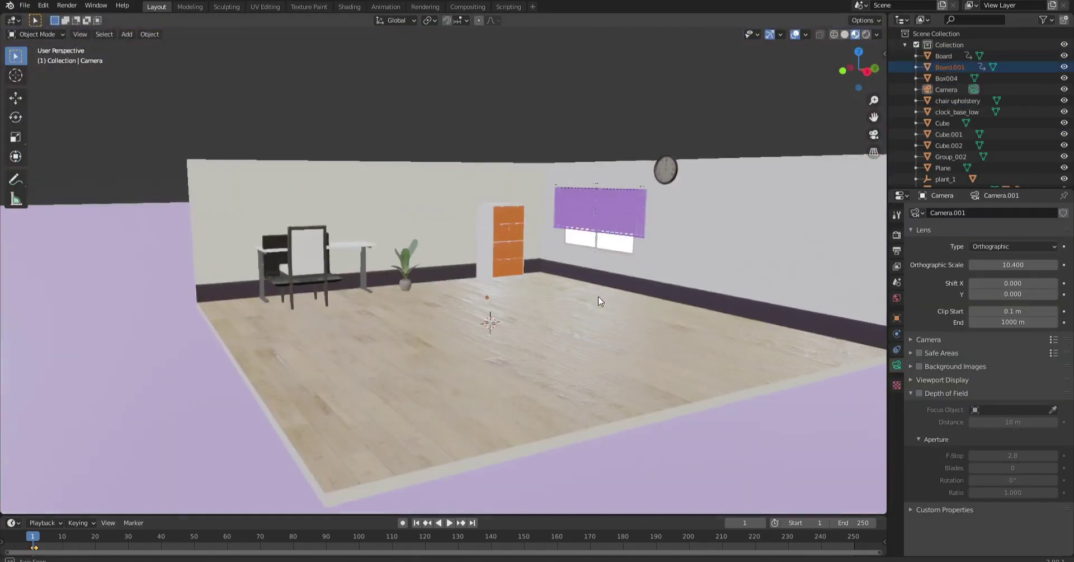
Append the bed from its blend file and move it into the back-right corner.
mouse_move(197, 528)
middle_down()
mouse_move(432, 291)
mouse_move(394, 287)
middle_up()
click(432, 291)
click(24, 5)
click(84, 137)
click(711, 449)
key(g)
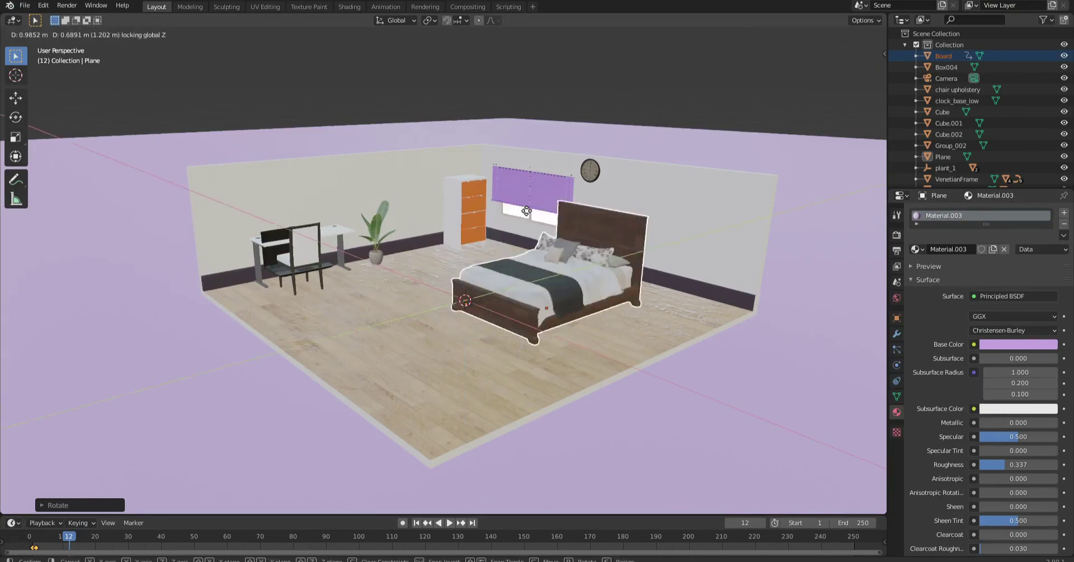
click(596, 261)
Reposition the clock from top view and preview the furnished room in rendered shading.
key(KP_7)
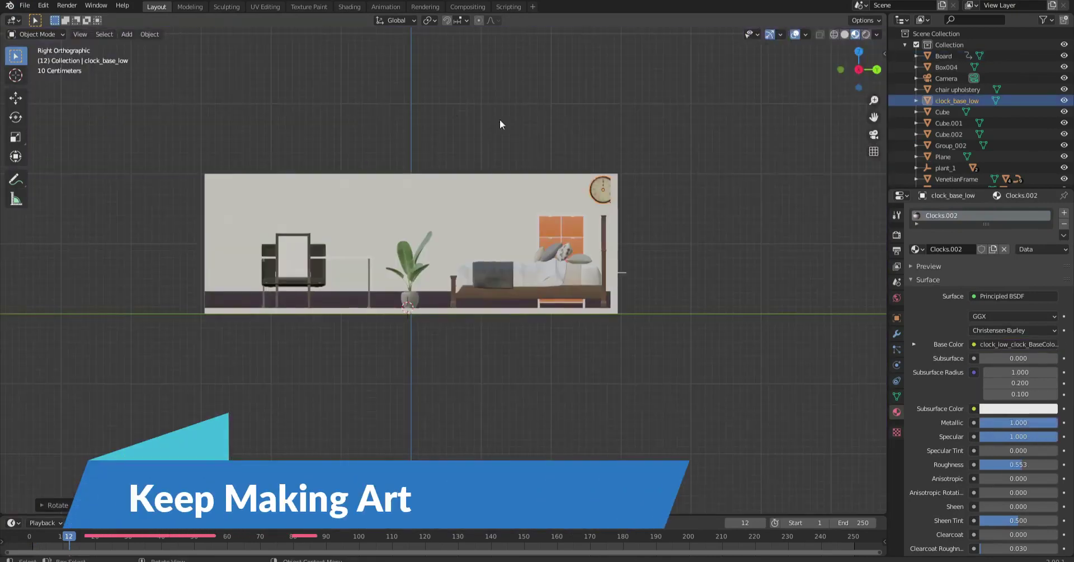
key(g)
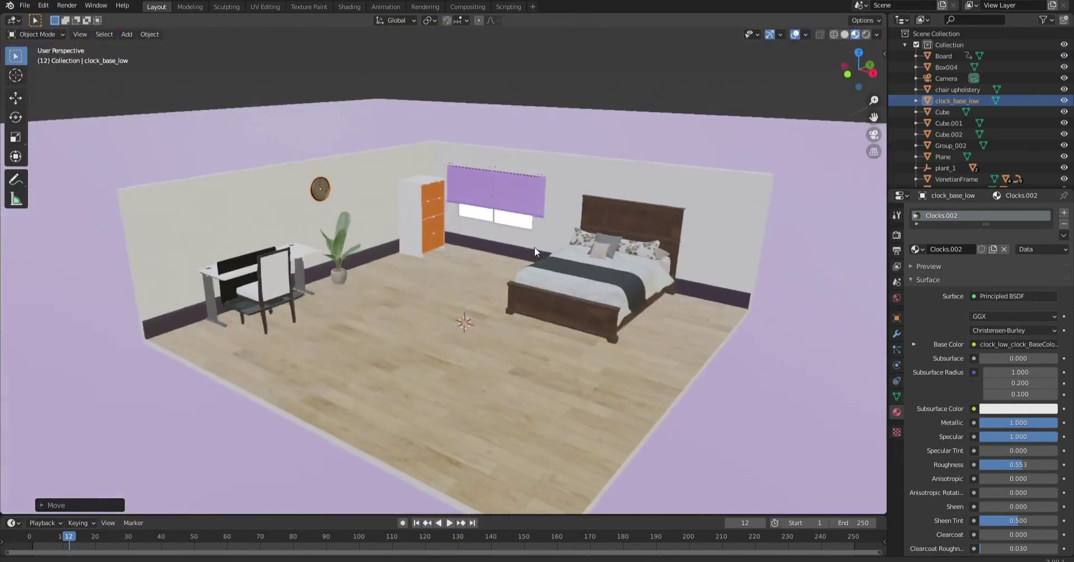
key(z)
click(477, 191)
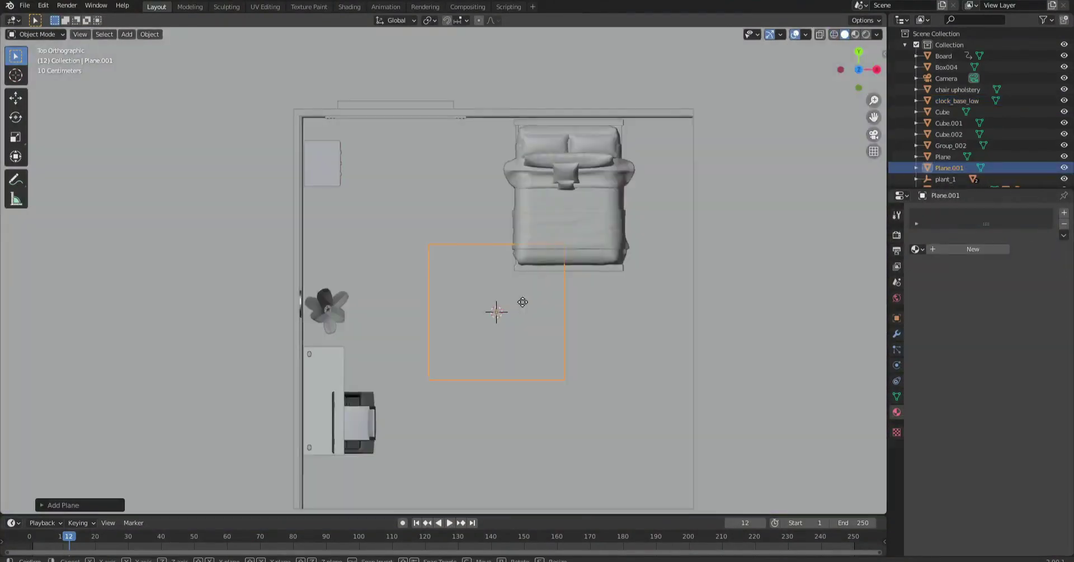
Stretch the rug plane into a wide rectangle and apply its scale.
key(Tab)
drag(535, 372, 402, 372)
key(Tab)
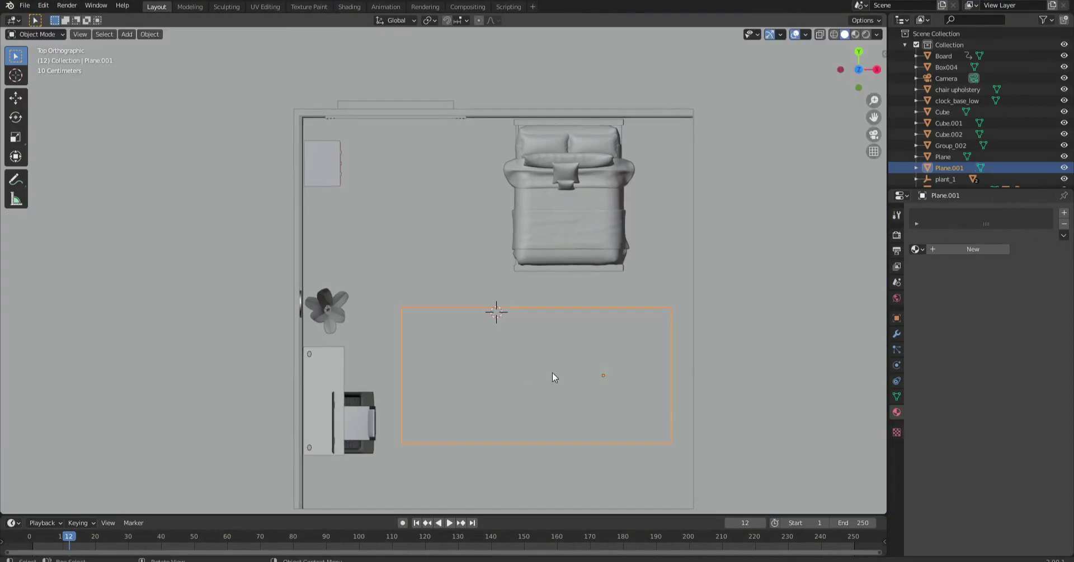
key(ctrl+a)
click(566, 366)
middle_drag(674, 427, 573, 332)
Add Quick Fur to the rug with 10000 hairs and interpolated children.
click(103, 35)
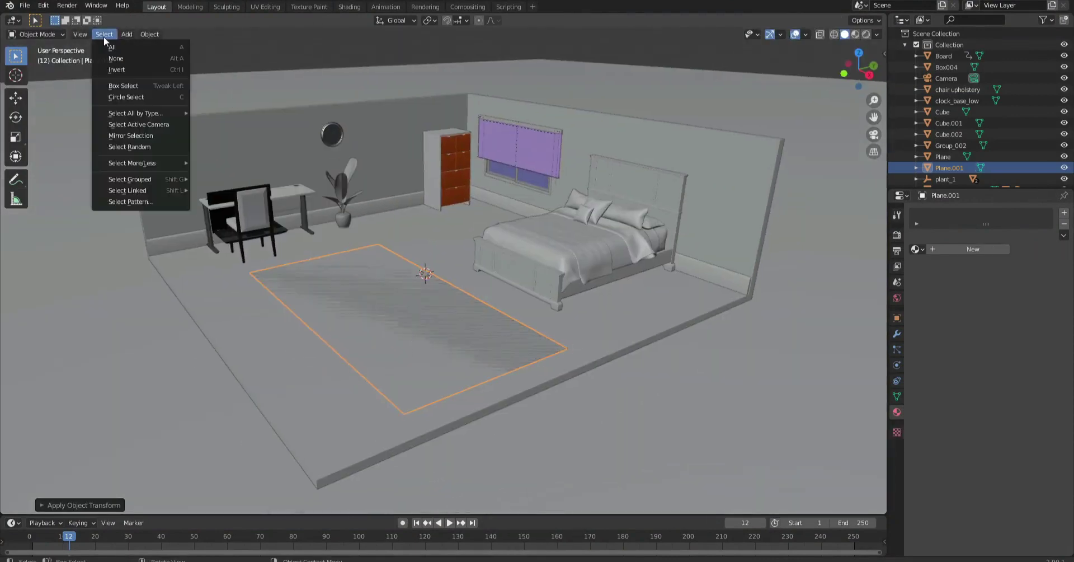
click(266, 312)
click(896, 349)
text(0)
key(Return)
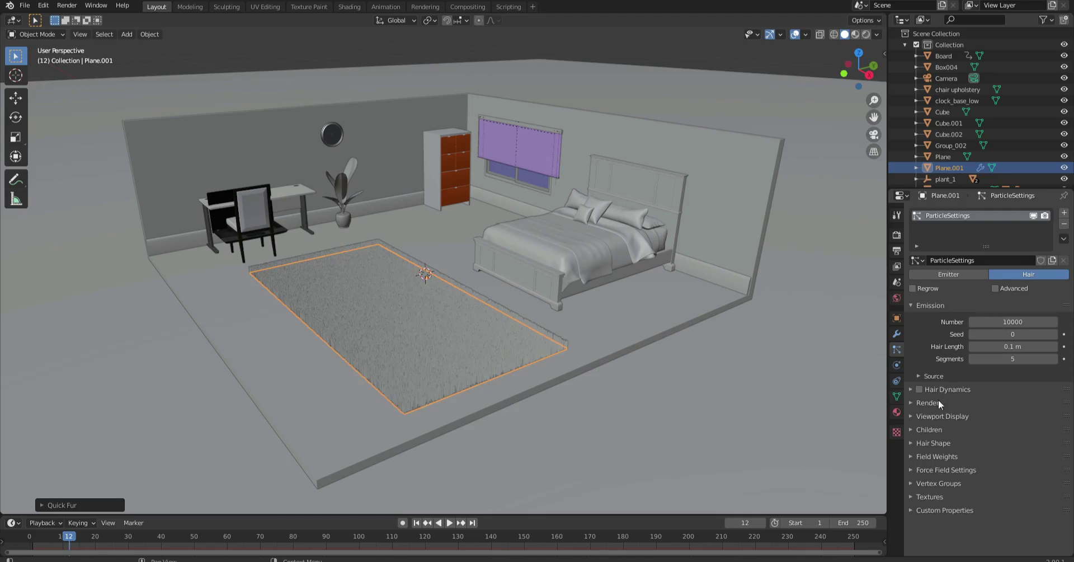
click(929, 429)
scroll(1001, 508, down, 2)
click(1001, 508)
click(1003, 445)
Drive the rug's Base Color with an Image Texture loading carpet.jpg.
click(896, 412)
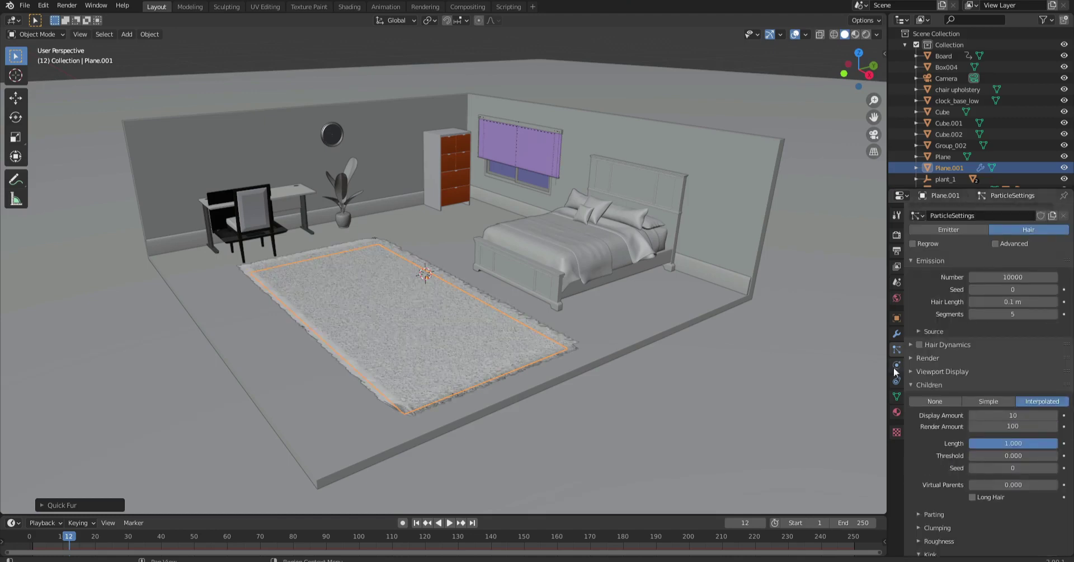
click(1012, 344)
click(839, 428)
click(1024, 359)
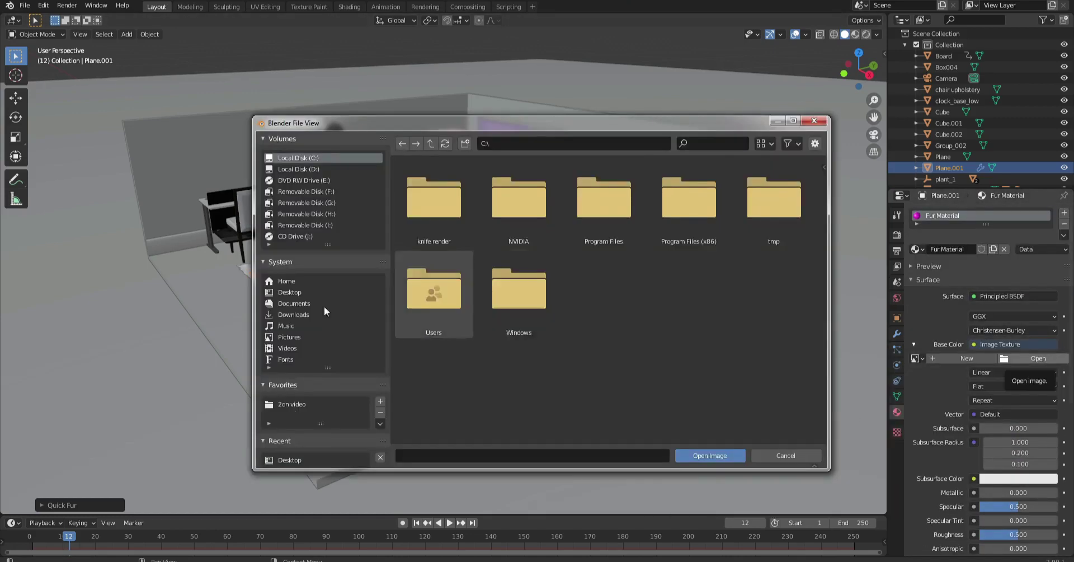
click(713, 451)
click(856, 34)
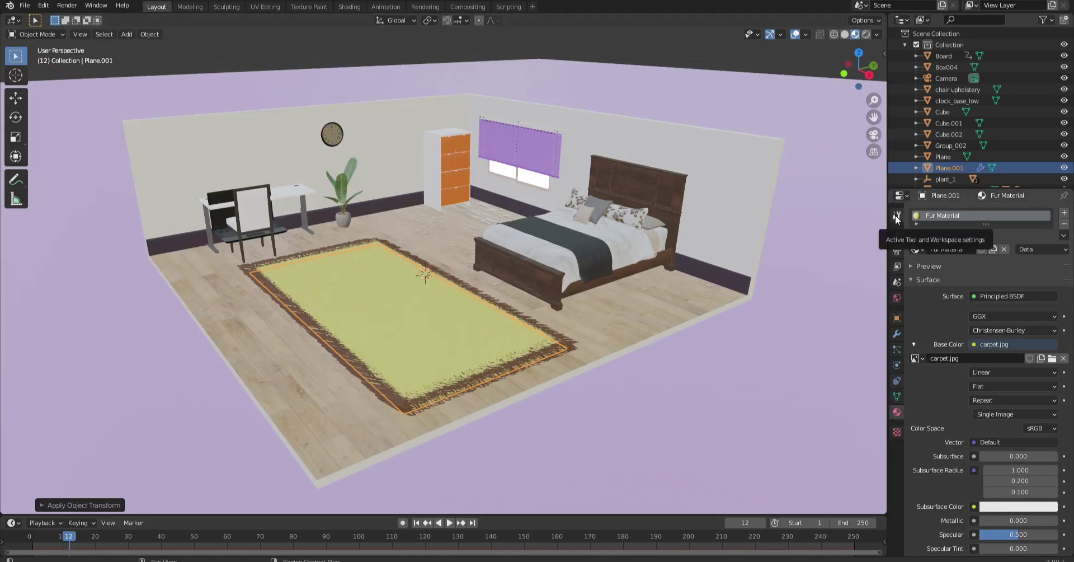
Switch the rug's child hairs to Simple and check the scene in rendered preview.
click(897, 349)
click(499, 317)
middle_drag(499, 317, 531, 293)
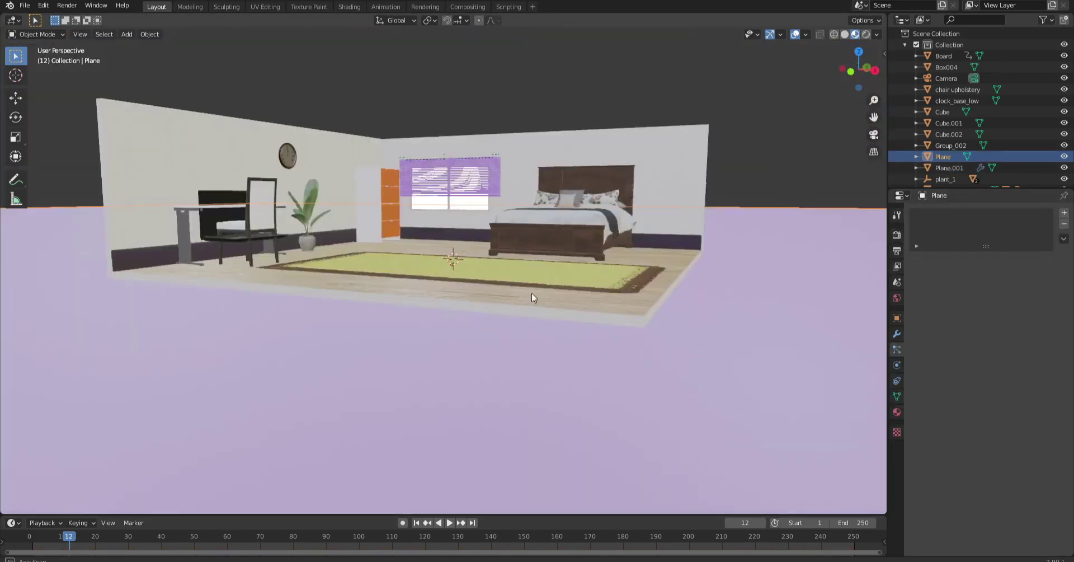
click(532, 293)
scroll(919, 454, down, 2)
click(996, 398)
middle_drag(570, 368, 596, 411)
click(865, 35)
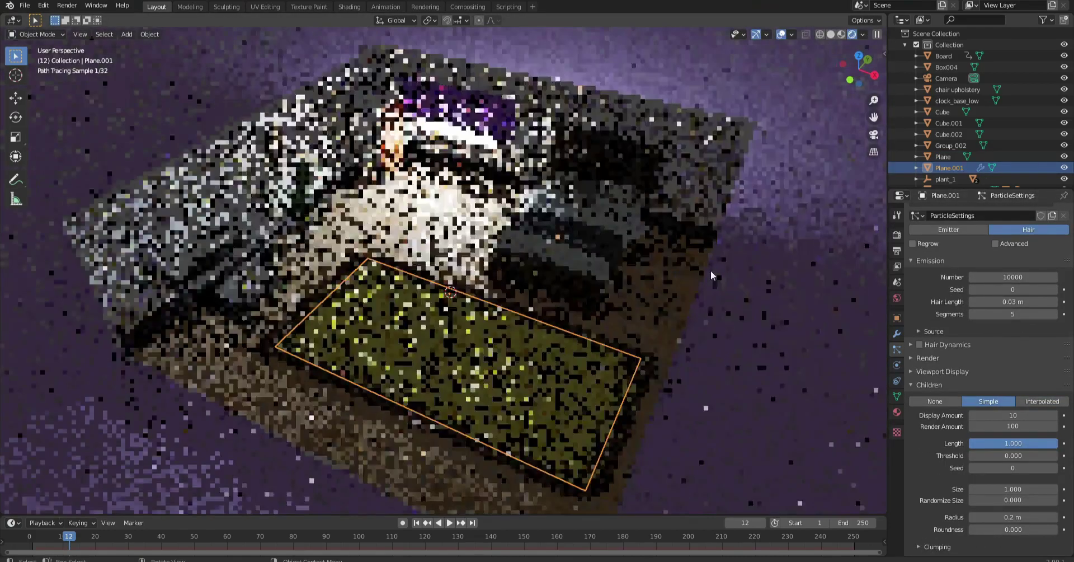
click(740, 266)
key(z)
middle_drag(739, 329, 695, 336)
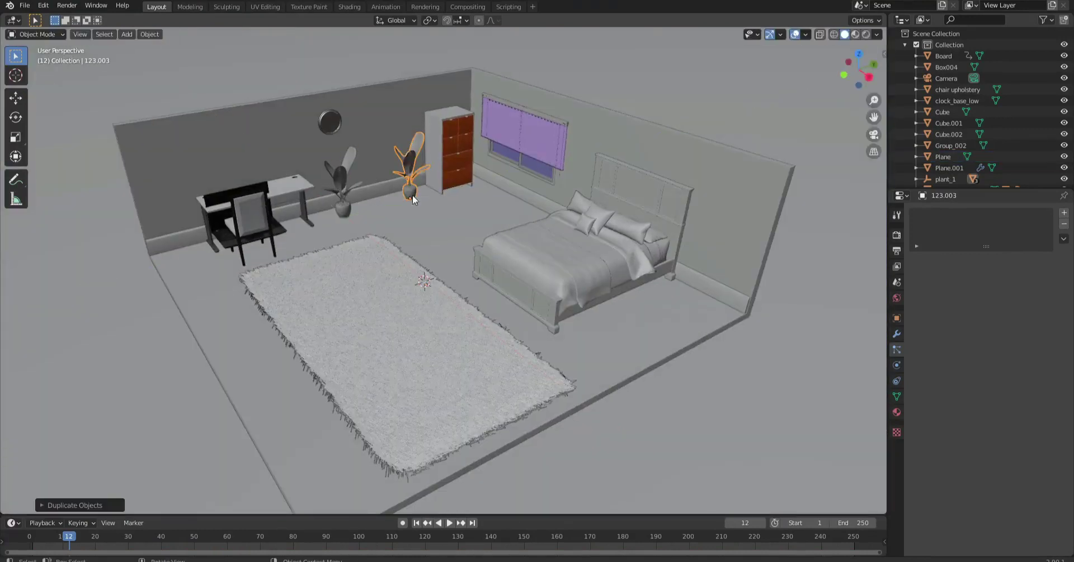
Scale the laptop down and reposition it on the desk.
key(KP_3)
click(280, 233)
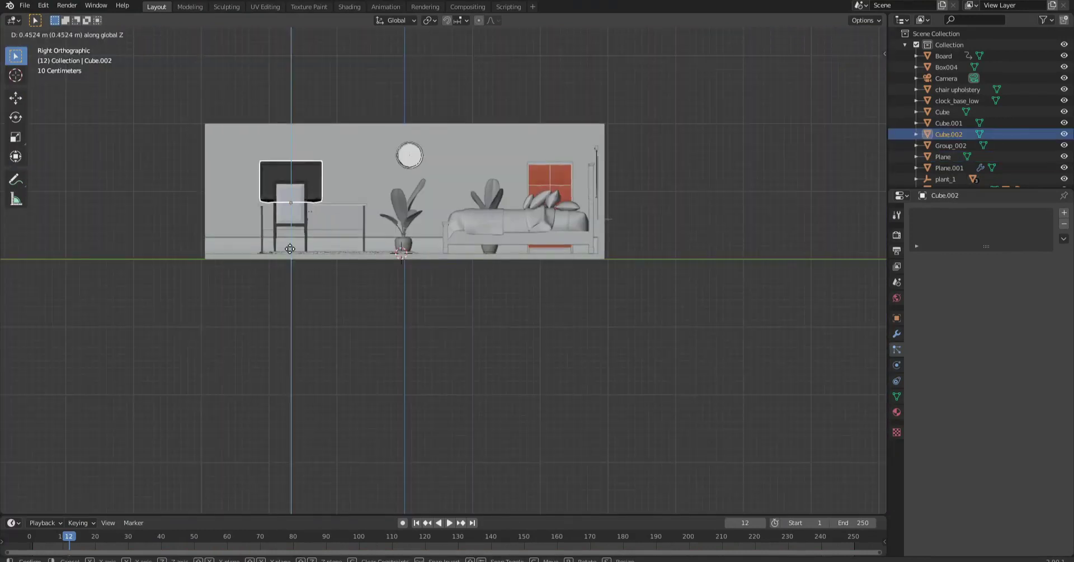
click(341, 198)
key(KP_7)
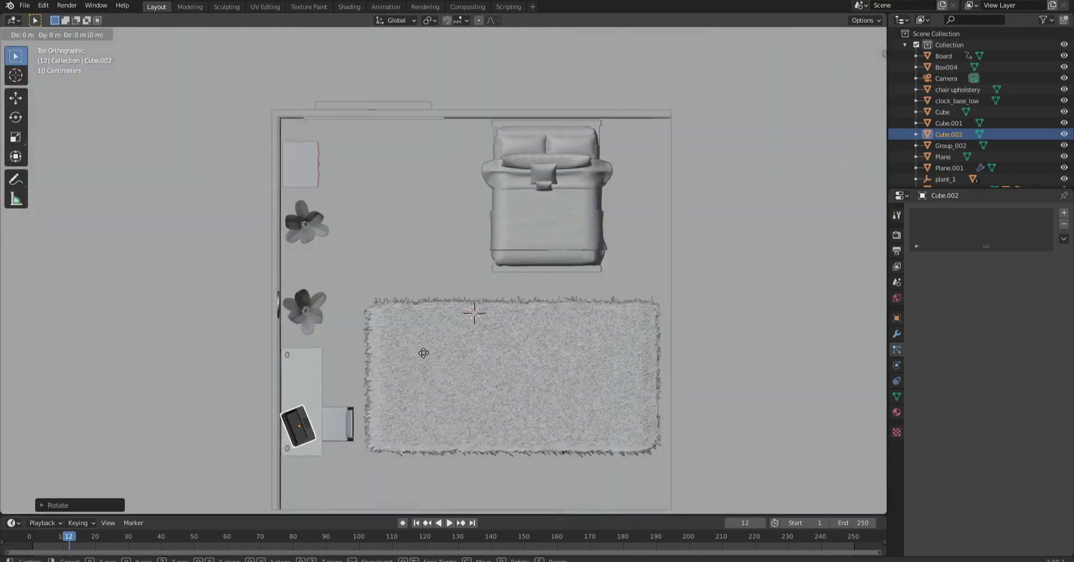
key(Escape)
middle_drag(423, 352, 307, 301)
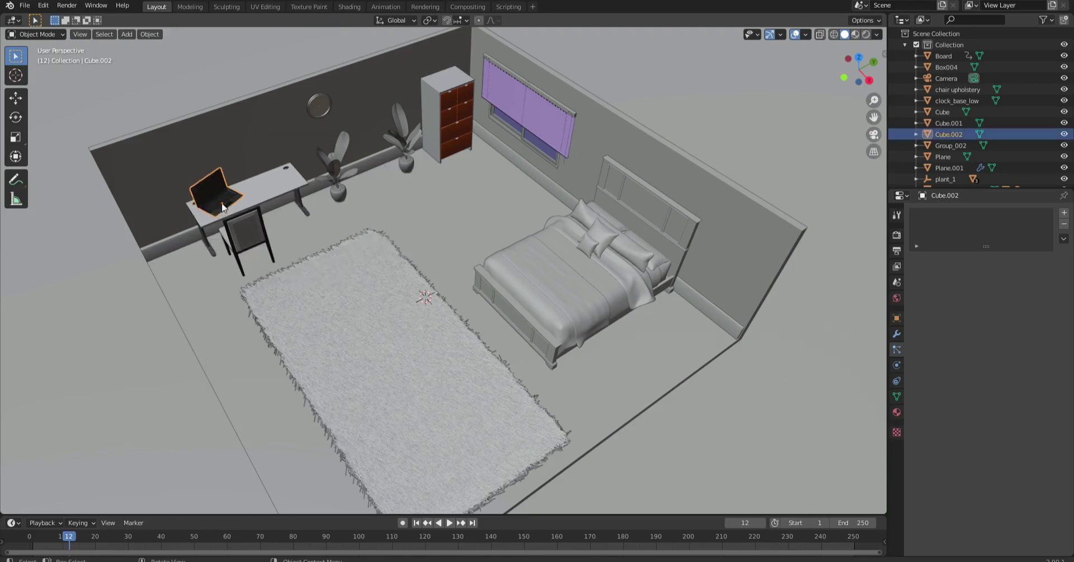
Add a plane on the desk and shrink it to paper size.
key(shift+a)
click(311, 192)
key(s)
click(268, 210)
scroll(267, 226, up, 3)
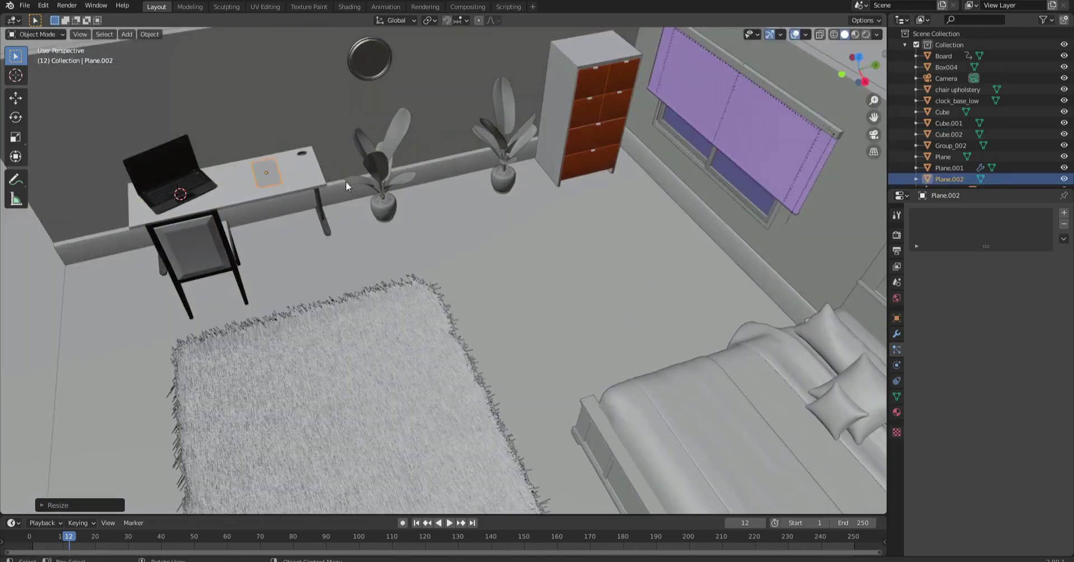
Lower the paper onto the desk top and slide it along X beside the laptop.
key(KP_3)
key(shift+z)
key(g)
key(z)
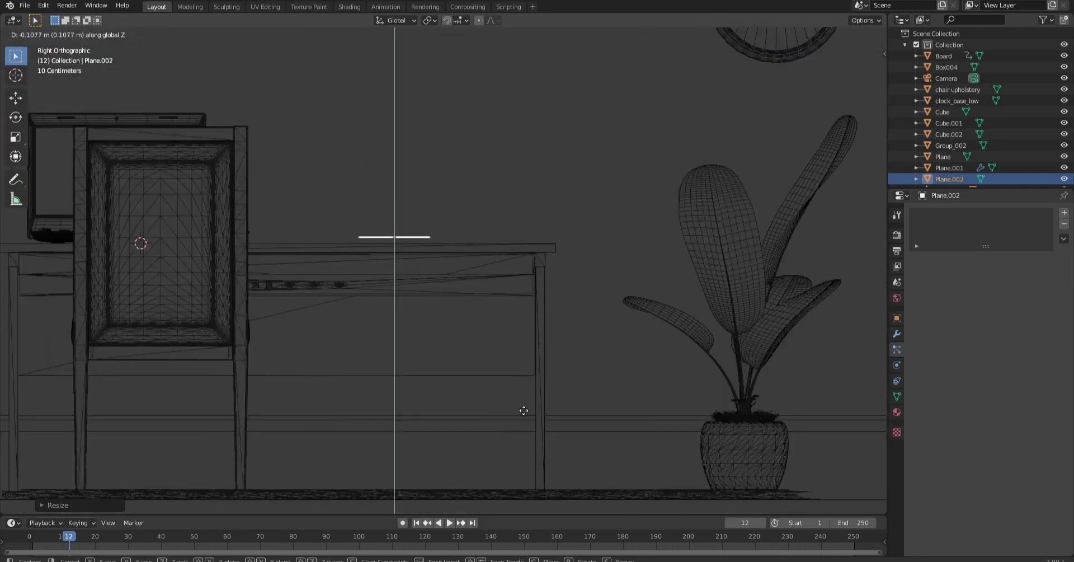
click(525, 464)
mouse_move(525, 463)
middle_down()
mouse_move(485, 206)
mouse_move(559, 272)
middle_up()
key(g)
key(x)
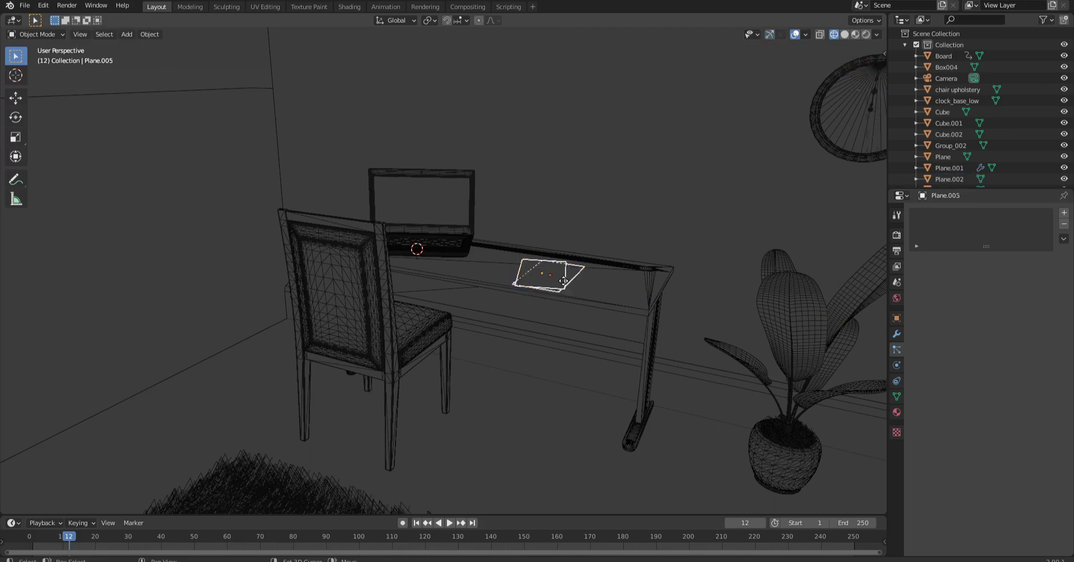
click(744, 263)
key(shift+z)
Select the paper sheets on the desk and return to object mode.
scroll(442, 269, down, 5)
middle_drag(442, 268, 428, 287)
scroll(428, 287, up, 5)
shift+click(348, 308)
shift+click(540, 307)
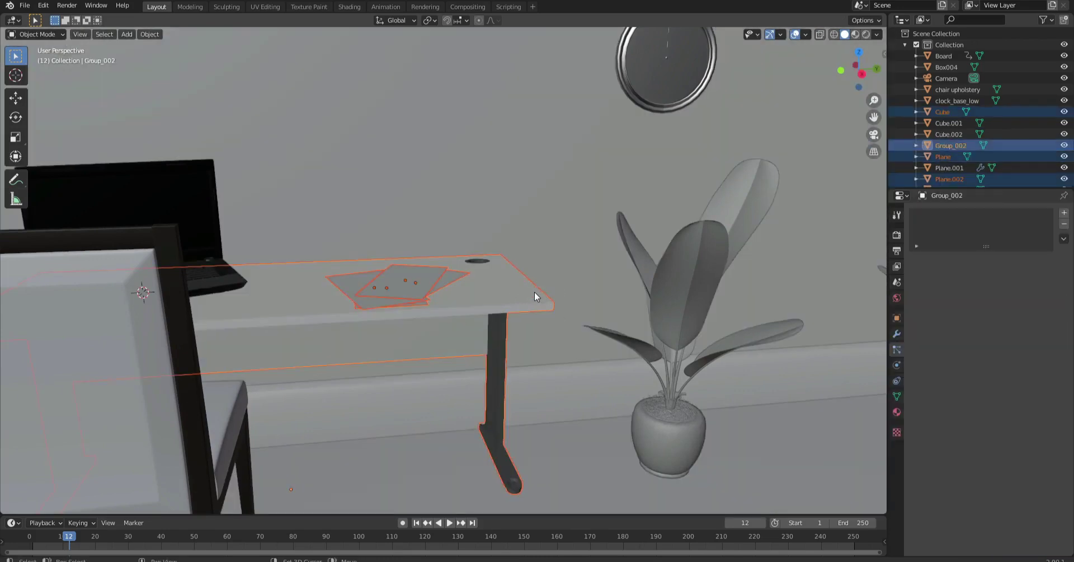
ctrl+click(951, 145)
shift+click(435, 276)
key(Tab)
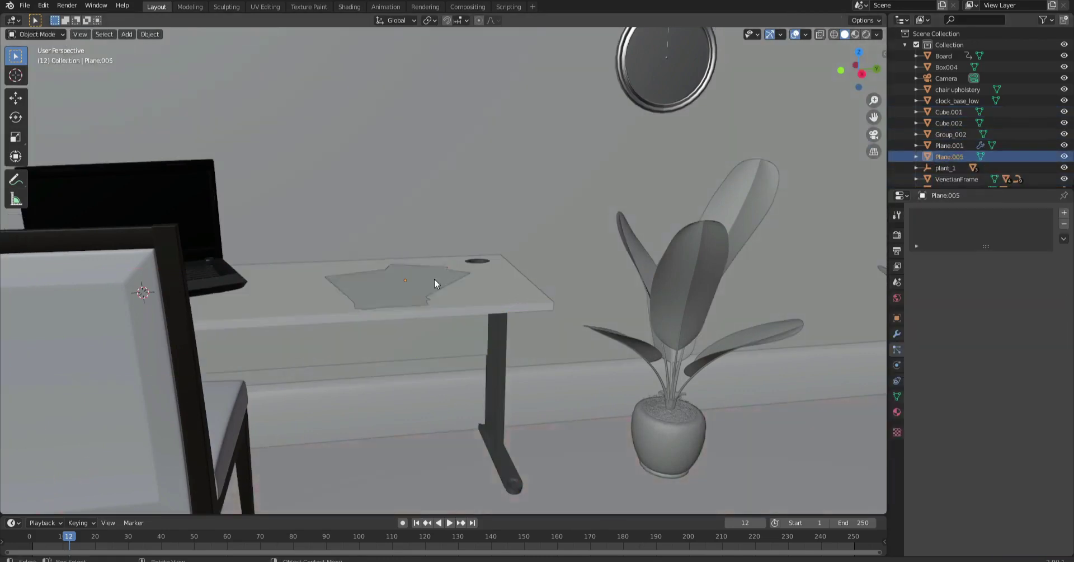
scroll(434, 279, down, 8)
key(ctrl+z)
key(ctrl+z)
Adjust the paper's base colour, check it in rendered preview, then select the bed.
click(958, 166)
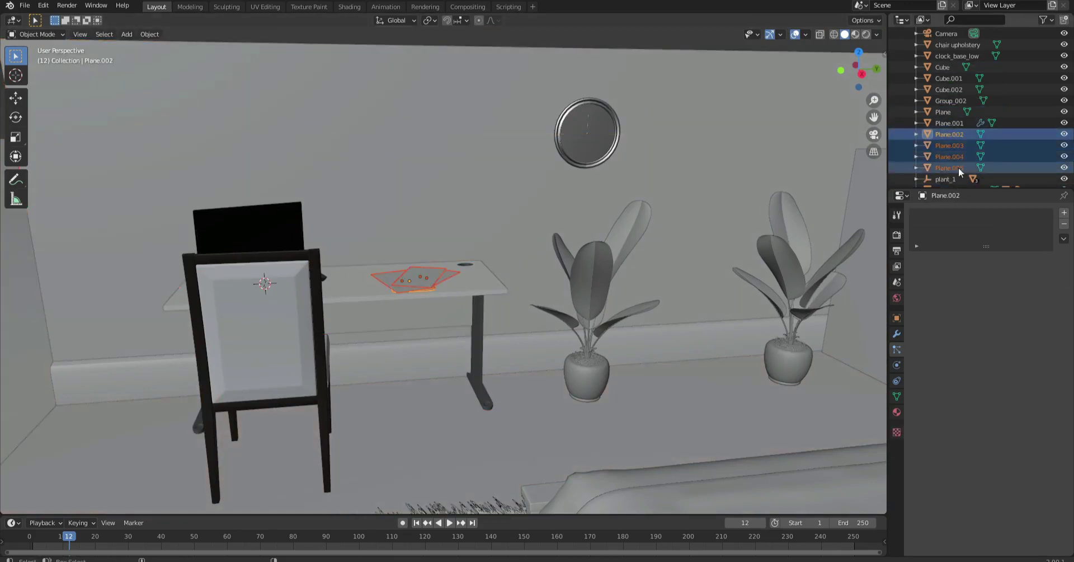
click(1007, 342)
scroll(527, 288, down, 5)
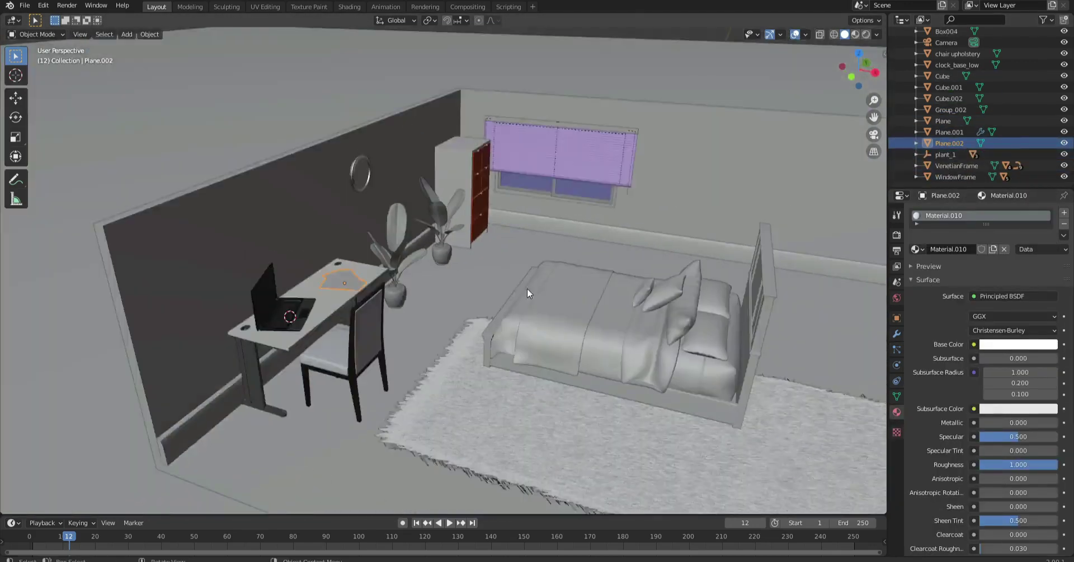
key(z)
click(553, 206)
scroll(553, 206, down, 3)
click(831, 34)
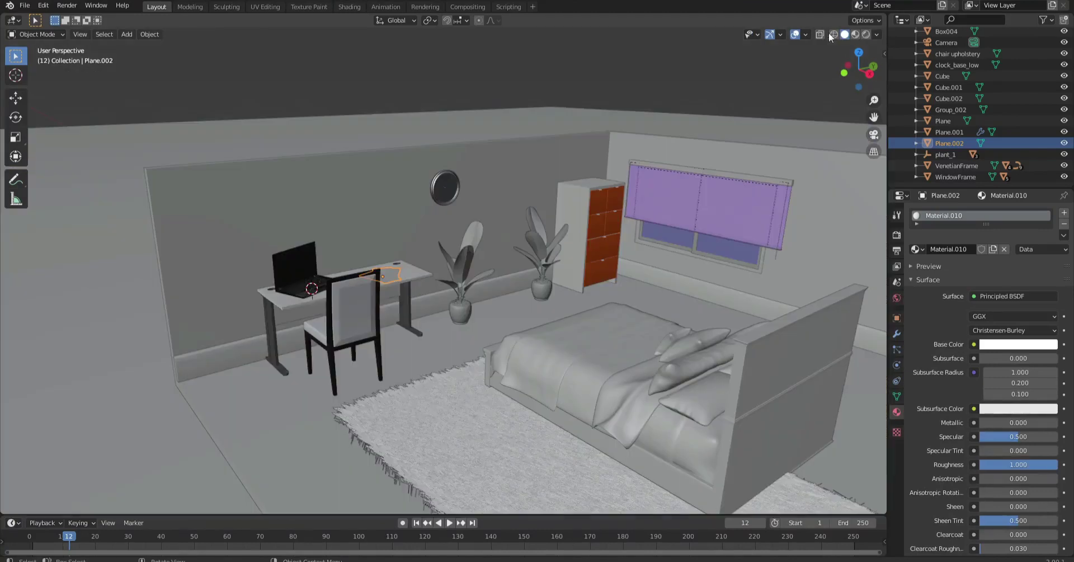
click(698, 361)
scroll(698, 362, down, 2)
Rotate the bed 90° and slide it along Y into place.
text(r0)
key(Return)
key(KP_7)
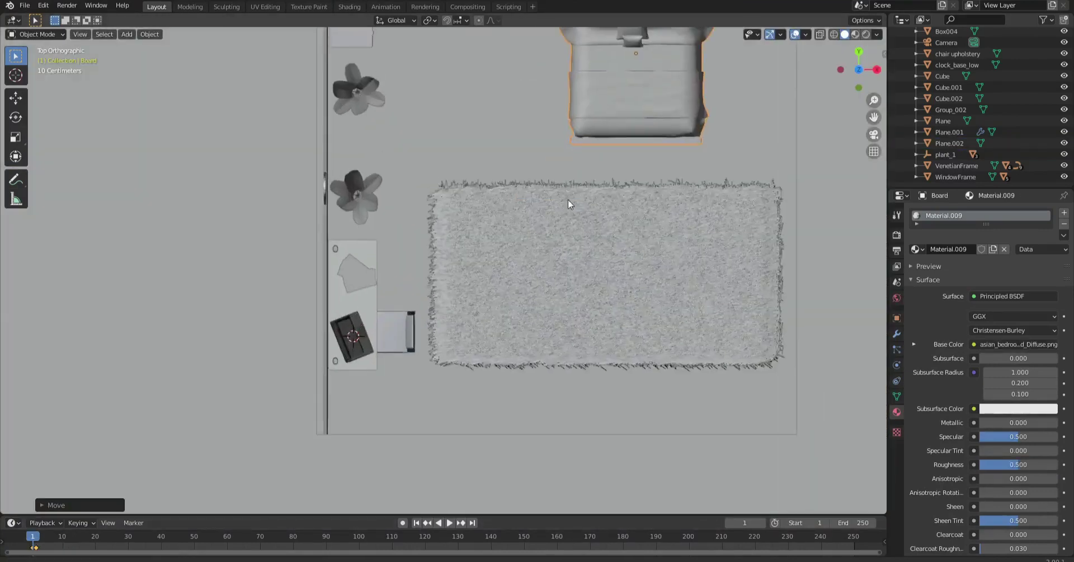
scroll(569, 199, up, 3)
key(g)
key(y)
click(637, 332)
middle_drag(638, 332, 634, 213)
scroll(514, 248, up, 3)
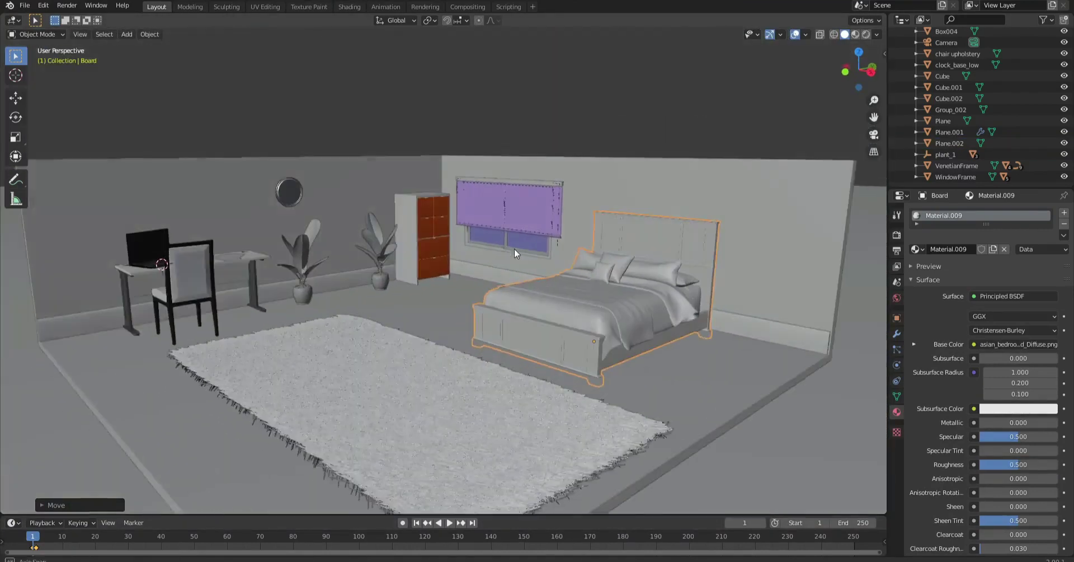
middle_drag(515, 249, 573, 267)
click(493, 322)
Add an area light at the world origin and raise it above the room.
key(shift+s)
click(374, 346)
key(shift+a)
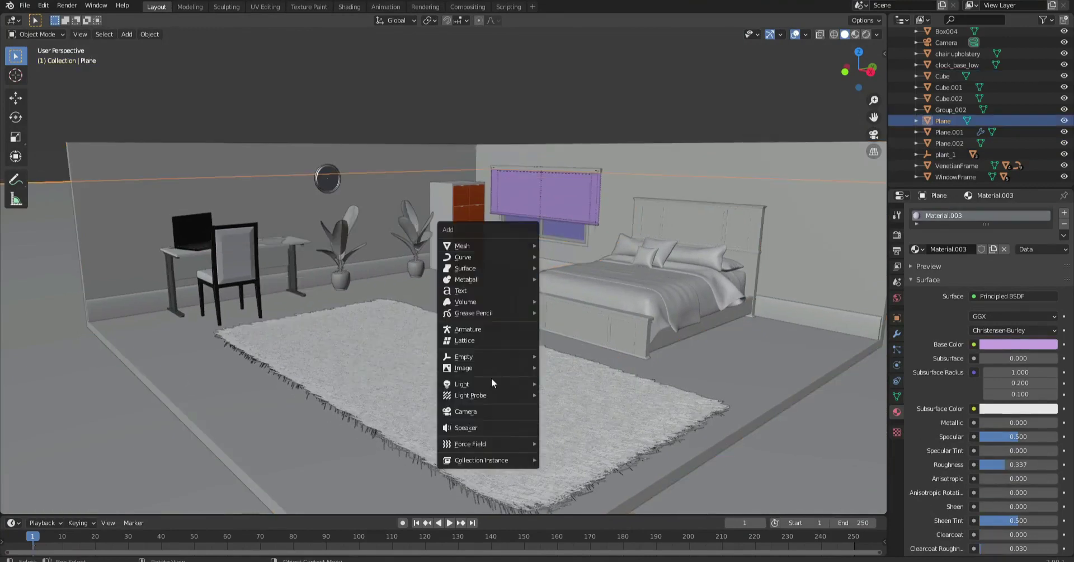
click(491, 378)
key(KP_1)
key(g)
key(z)
key(g)
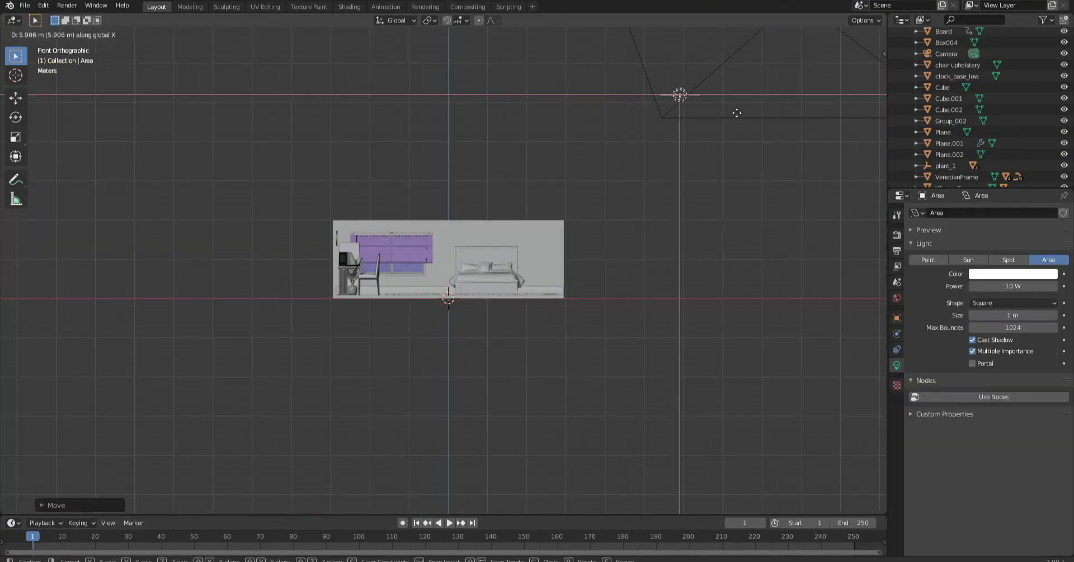
key(KP_7)
key(y)
click(749, 342)
Aim the light at the room, set 1000 W pink, and preview through the camera.
mouse_move(749, 342)
middle_down()
mouse_move(683, 267)
mouse_move(629, 280)
mouse_move(431, 227)
middle_up()
click(582, 230)
double_click(1013, 286)
text(1000)
click(1014, 274)
click(1024, 162)
key(z)
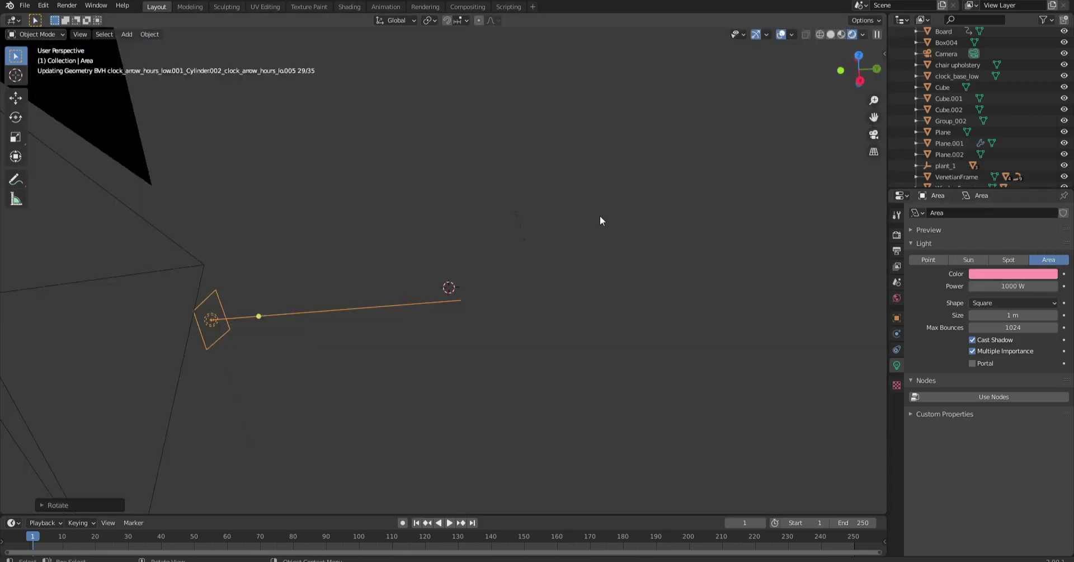
key(KP_0)
Enable Viewport denoising in the render sampling settings.
click(807, 233)
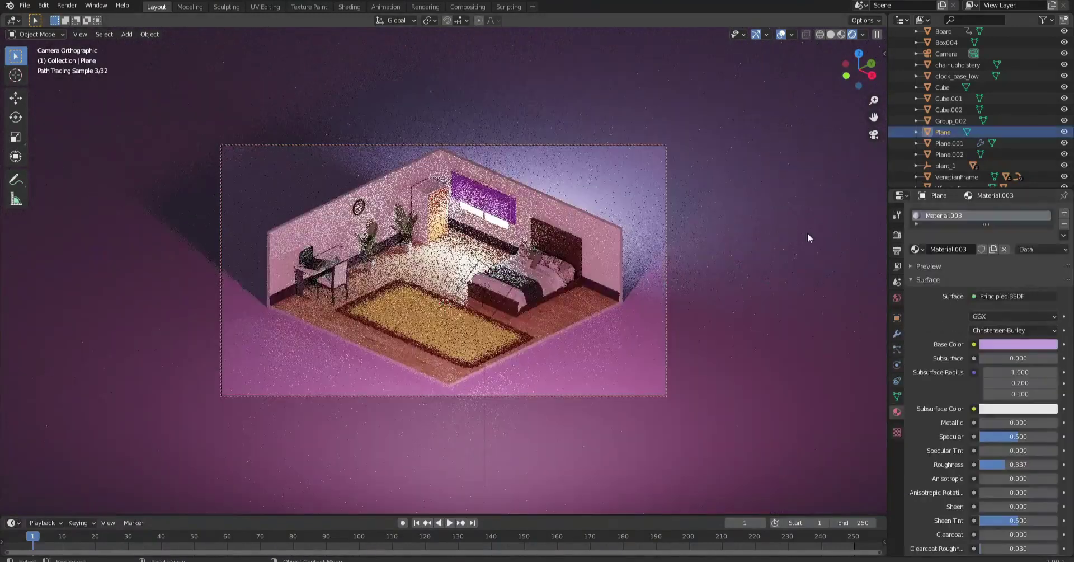
click(897, 235)
click(977, 373)
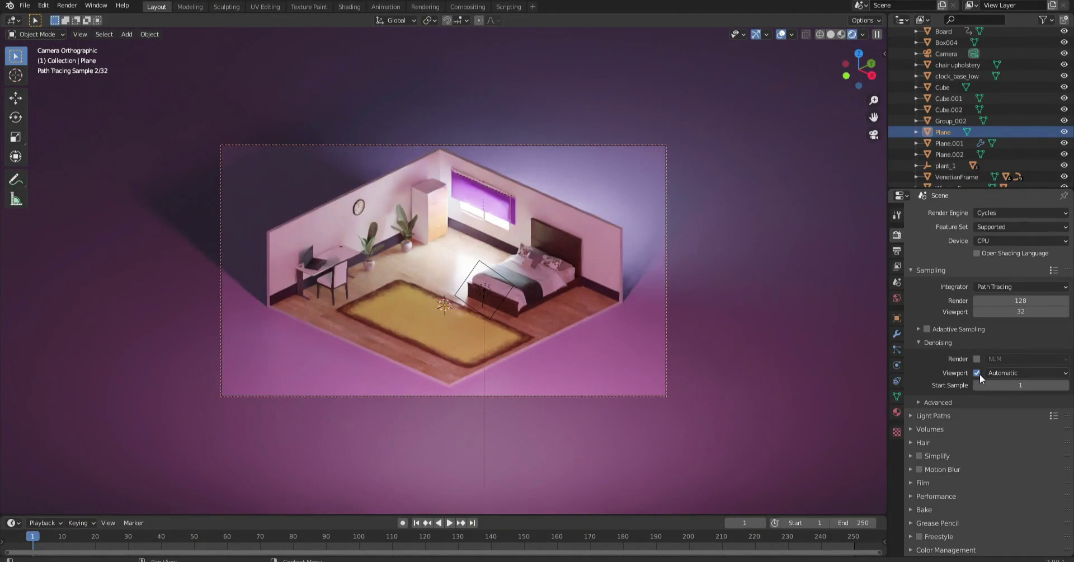
In top view, move the potted plant along the left wall.
click(831, 34)
key(KP_7)
scroll(253, 246, up, 6)
click(253, 246)
click(252, 371)
shift+middle_drag(243, 48, 263, 159)
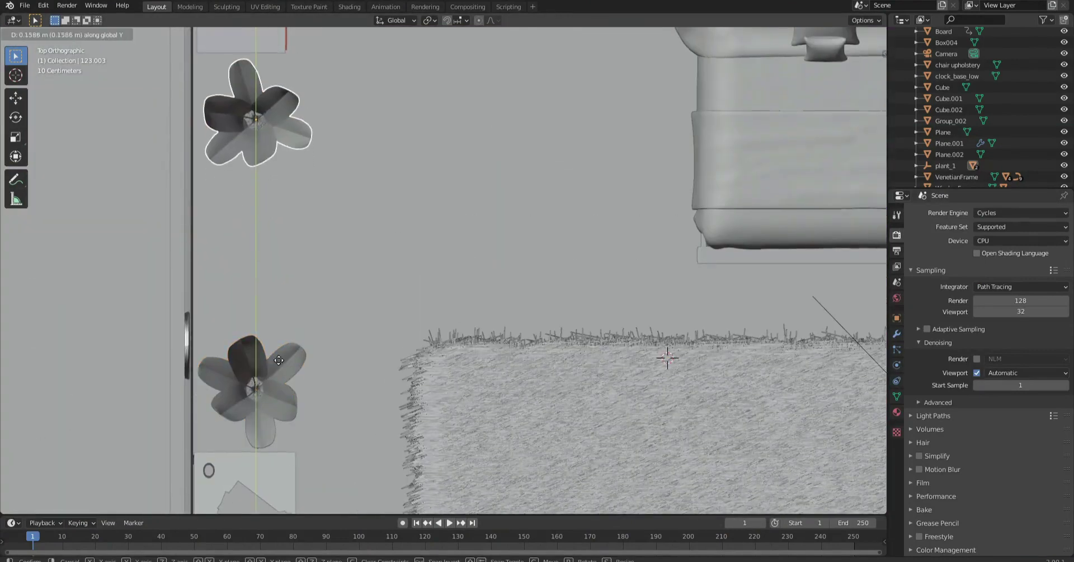
Add an Archimesh shelving unit and rotate it 90° about Z.
click(278, 359)
key(n)
click(827, 131)
scroll(479, 256, down, 4)
key(r)
key(z)
key(9)
key(0)
key(Return)
Snap the shelves to the 3D cursor and place them against the left wall.
key(KP_3)
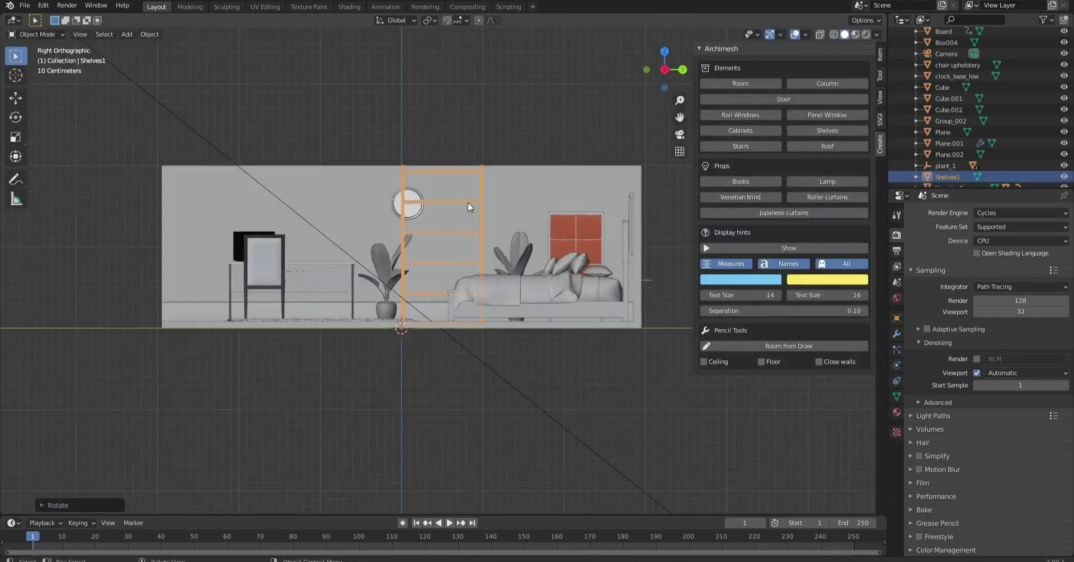
key(shift+s)
click(488, 354)
key(KP_3)
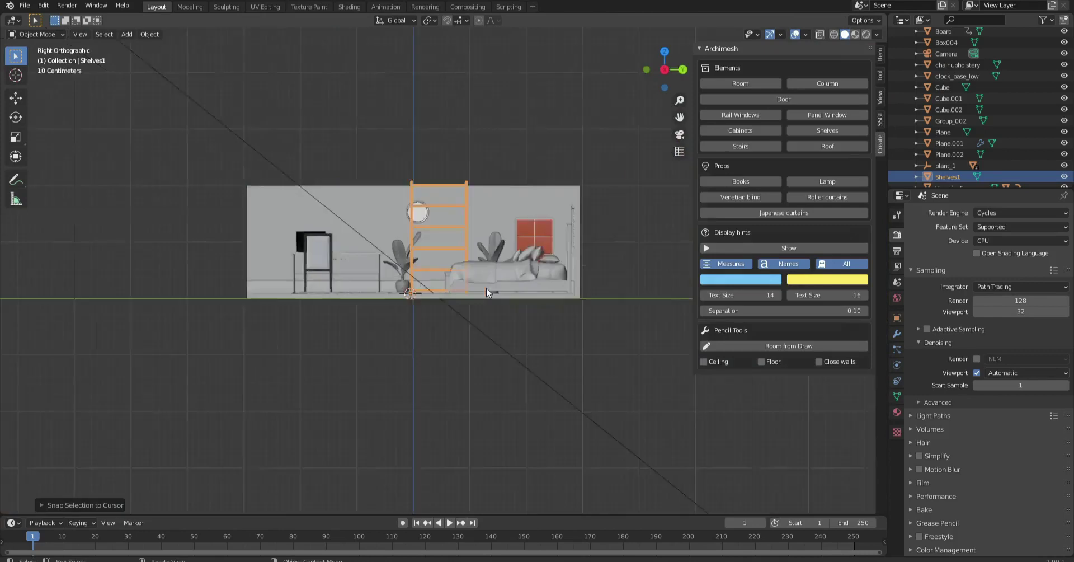
key(KP_7)
key(g)
key(shift+z)
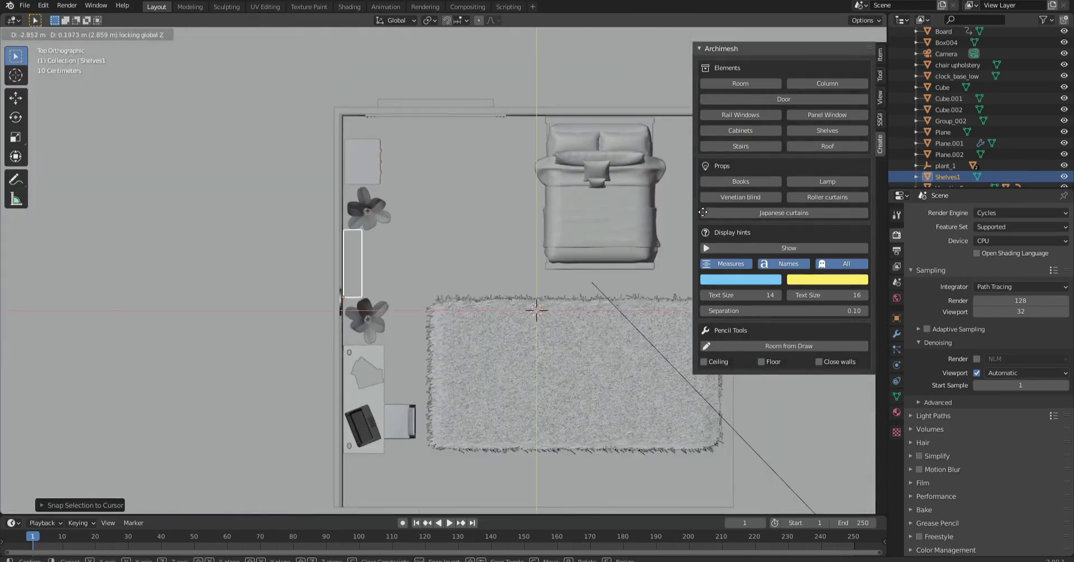
click(703, 212)
scroll(331, 281, up, 4)
scroll(384, 298, up, 2)
mouse_move(384, 298)
middle_down()
mouse_move(429, 307)
mouse_move(556, 240)
middle_up()
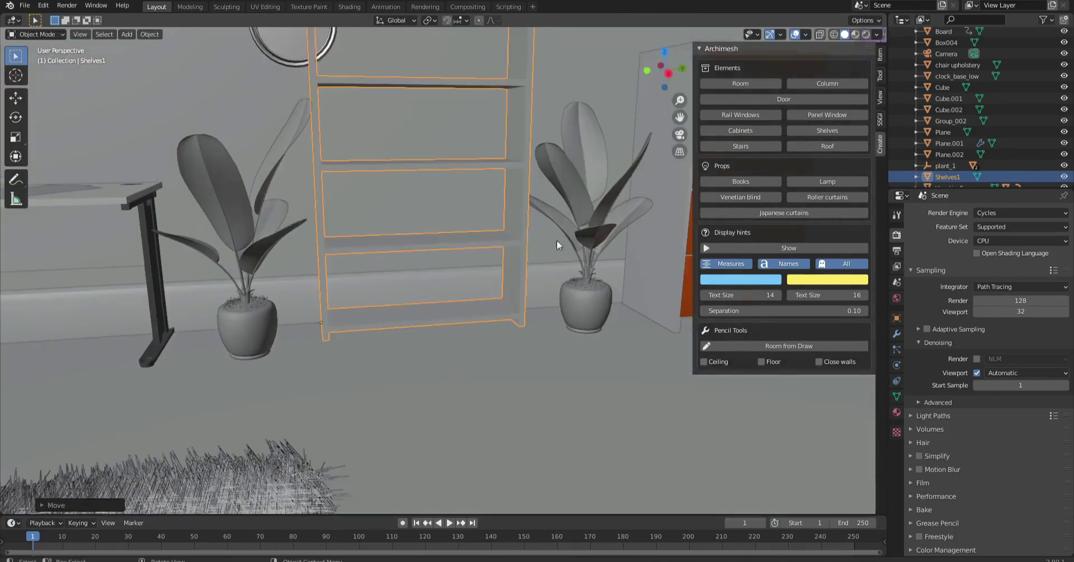
Slide the shelving unit along Y to the wall, undoing a stray clock move.
right_click(556, 240)
click(572, 266)
key(g)
key(y)
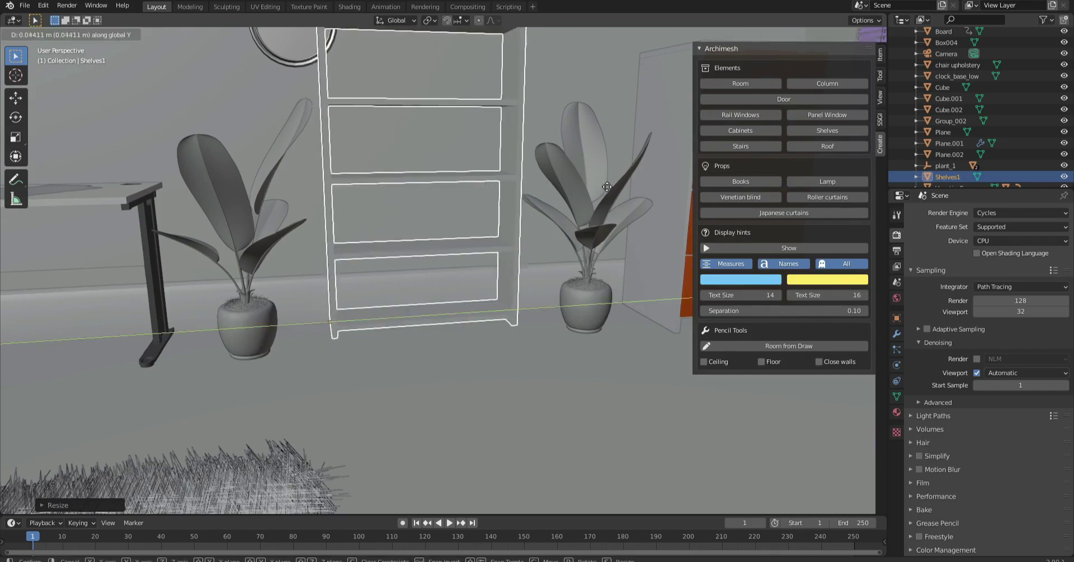
right_click(384, 453)
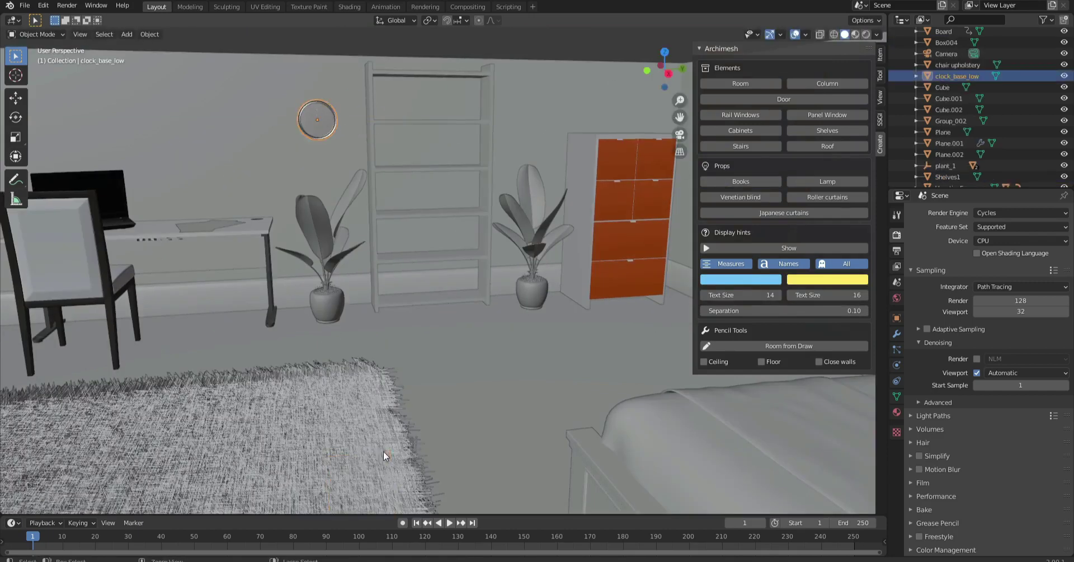
click(401, 161)
key(Tab)
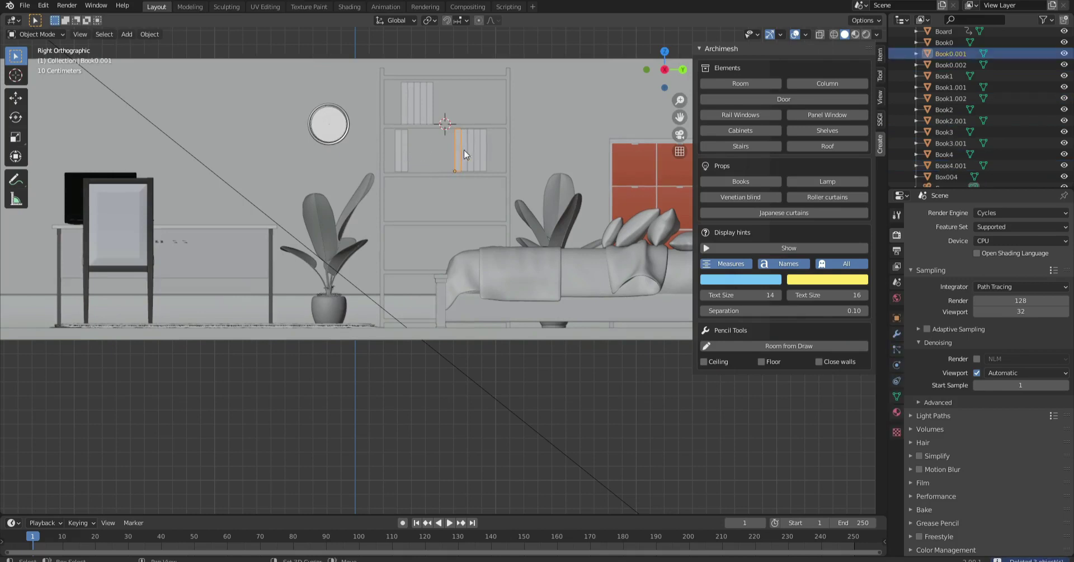
Duplicate the selected Archimesh books onto another shelf with Shift+D.
key(shift+d)
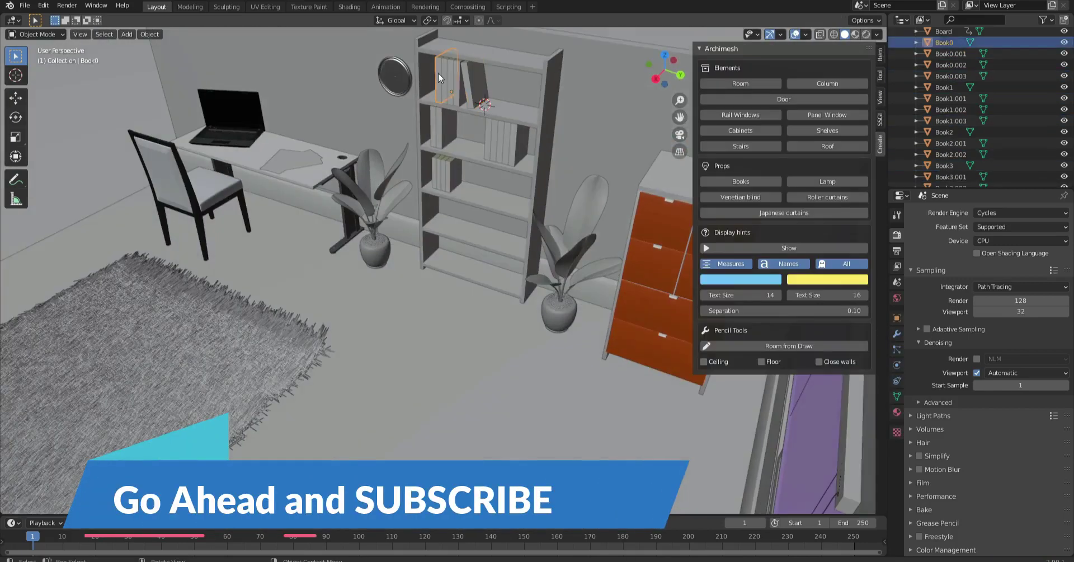
Change the duplicated books' side material surface to Diffuse BSDF.
click(897, 412)
click(969, 275)
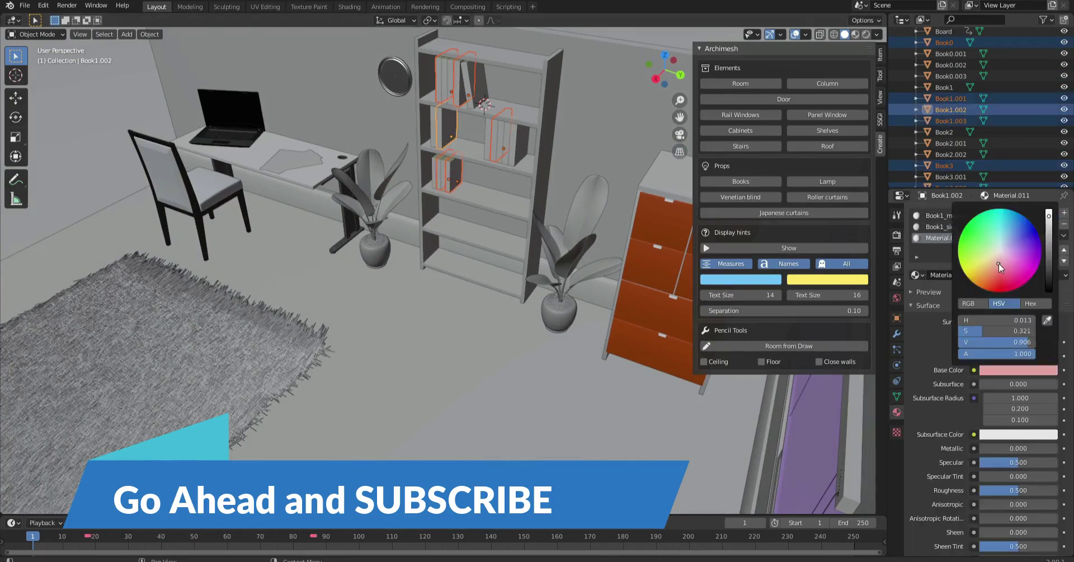
click(855, 34)
click(960, 226)
click(999, 322)
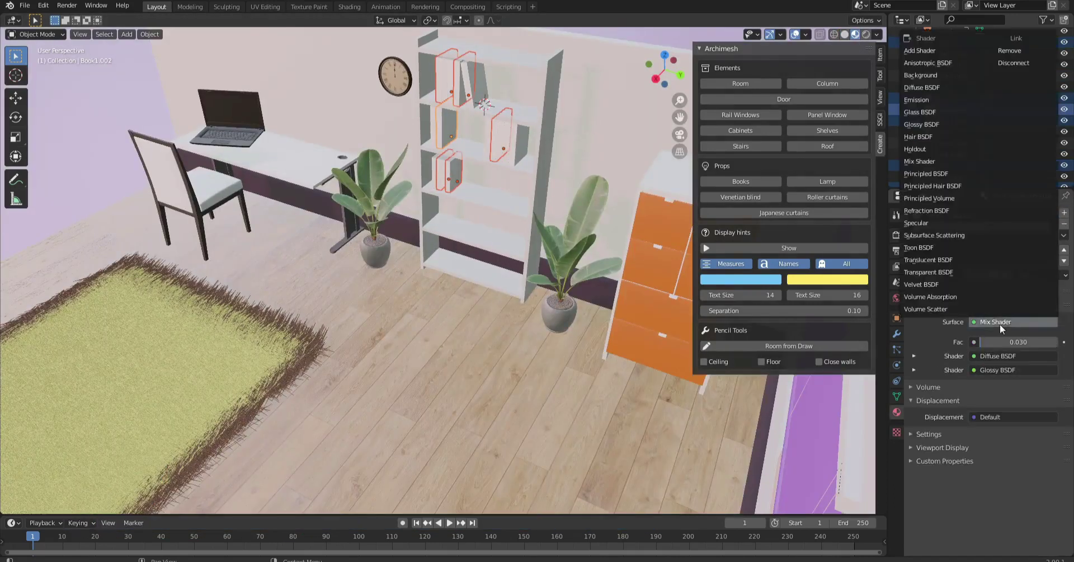
click(989, 322)
click(1001, 322)
key(d)
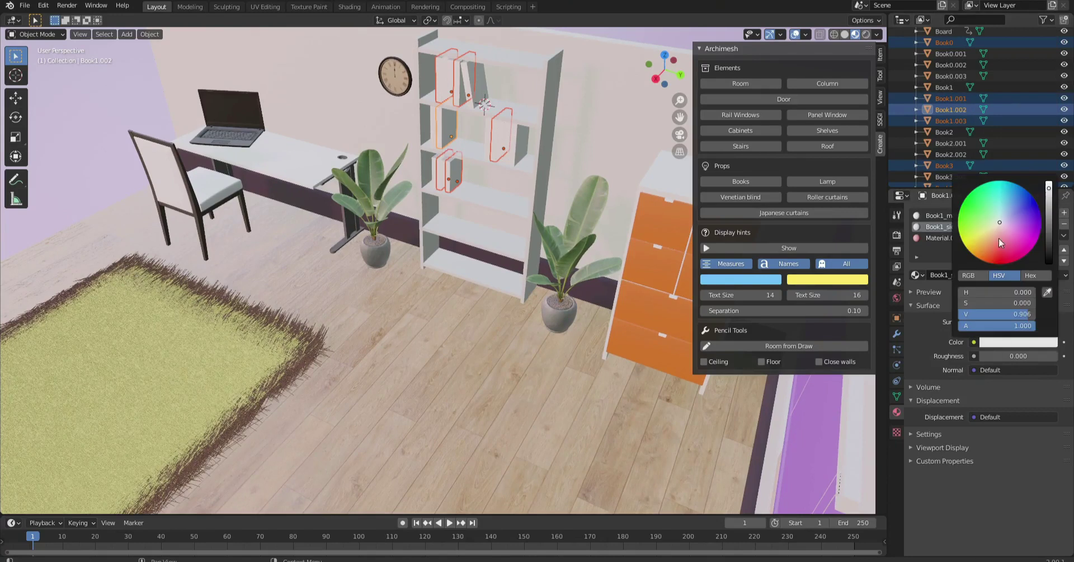
Replace another book's Mix Shader side surface with Diffuse BSDF.
click(442, 176)
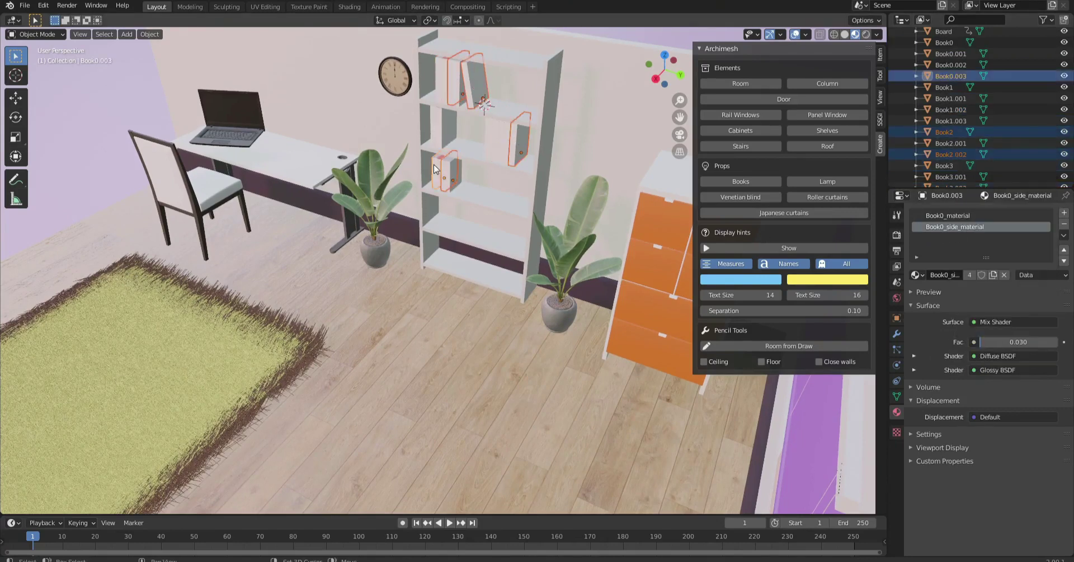
click(1022, 322)
click(1022, 320)
click(1021, 321)
key(d)
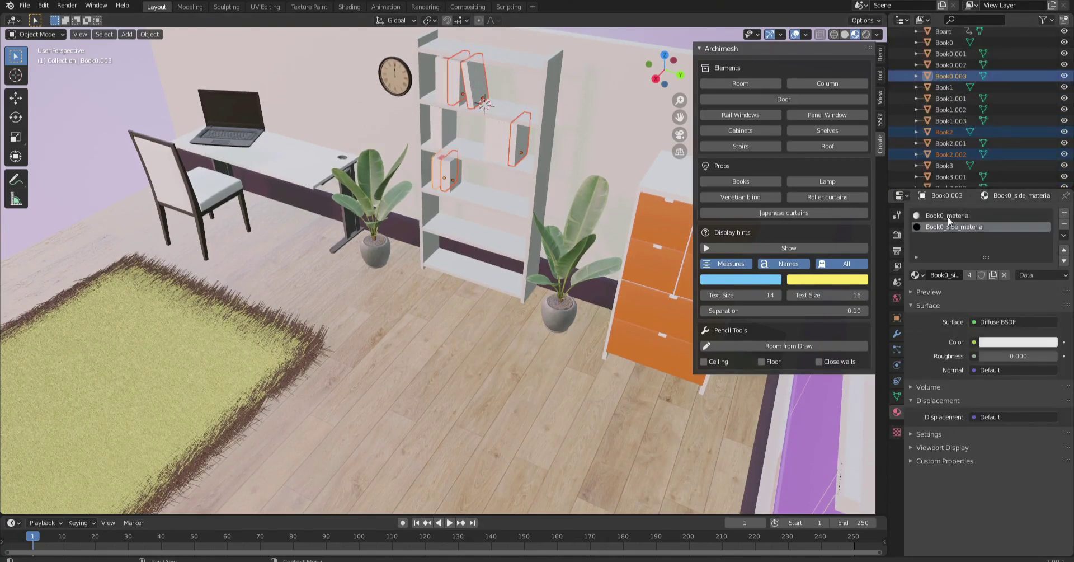
Make Book0_material a dark red Diffuse BSDF and view it rendered.
click(1005, 321)
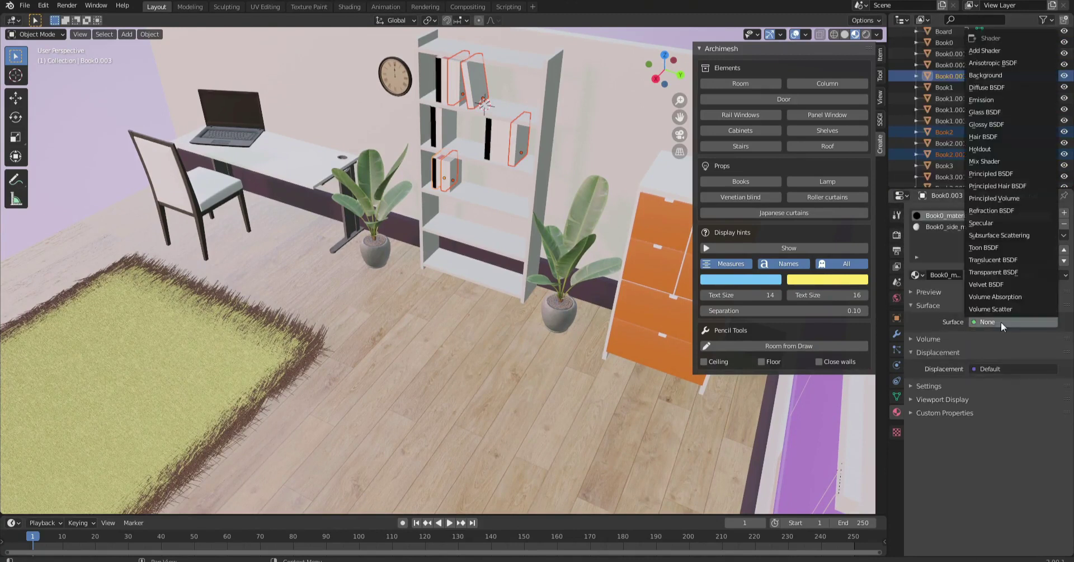
key(d)
click(994, 341)
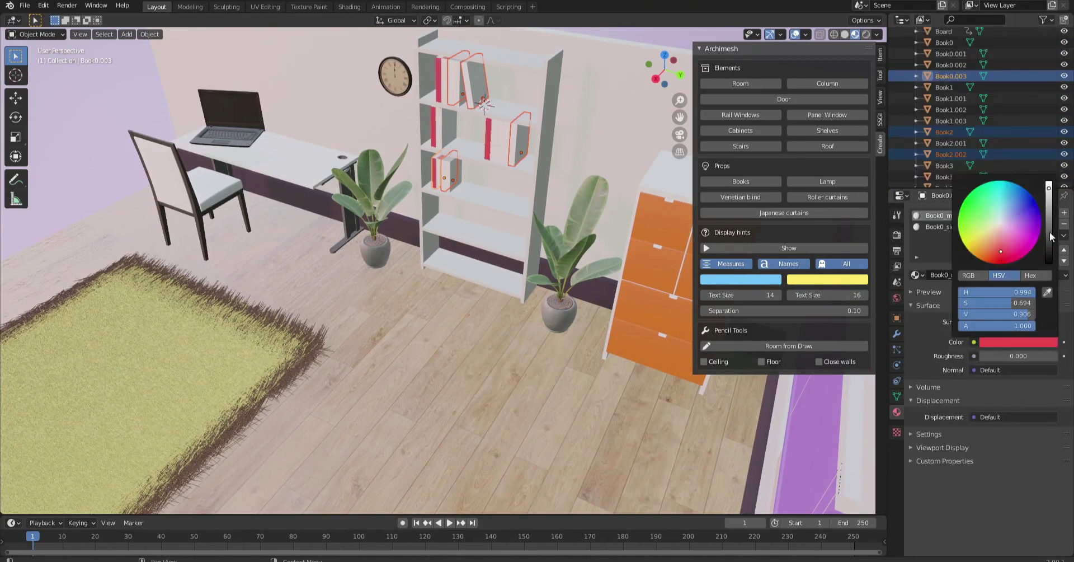
drag(1050, 236, 1051, 249)
click(1034, 460)
click(866, 34)
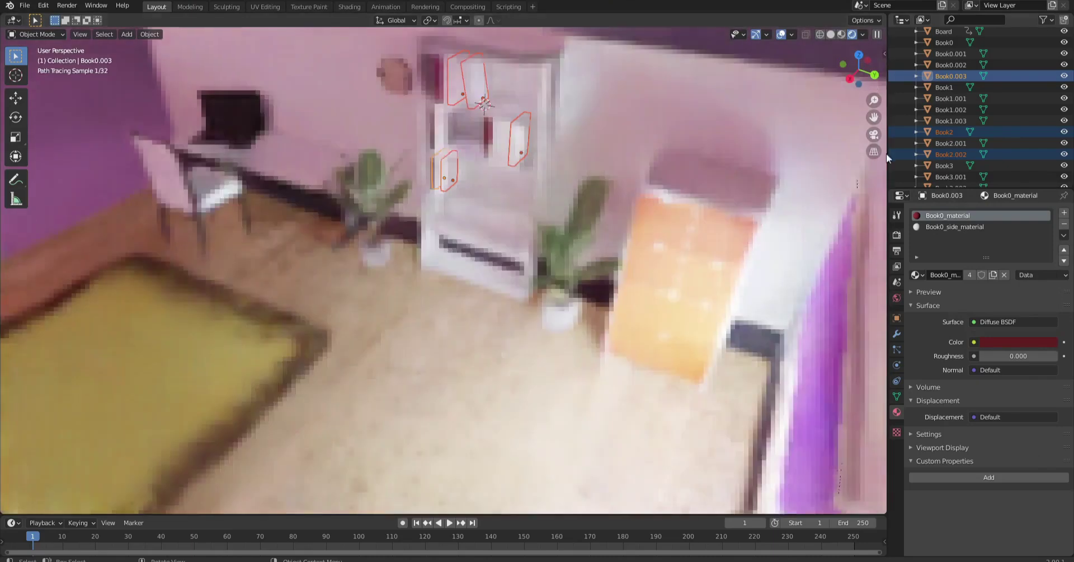
View the room through the camera, toggling solid and rendered shading.
click(636, 225)
key(KP_0)
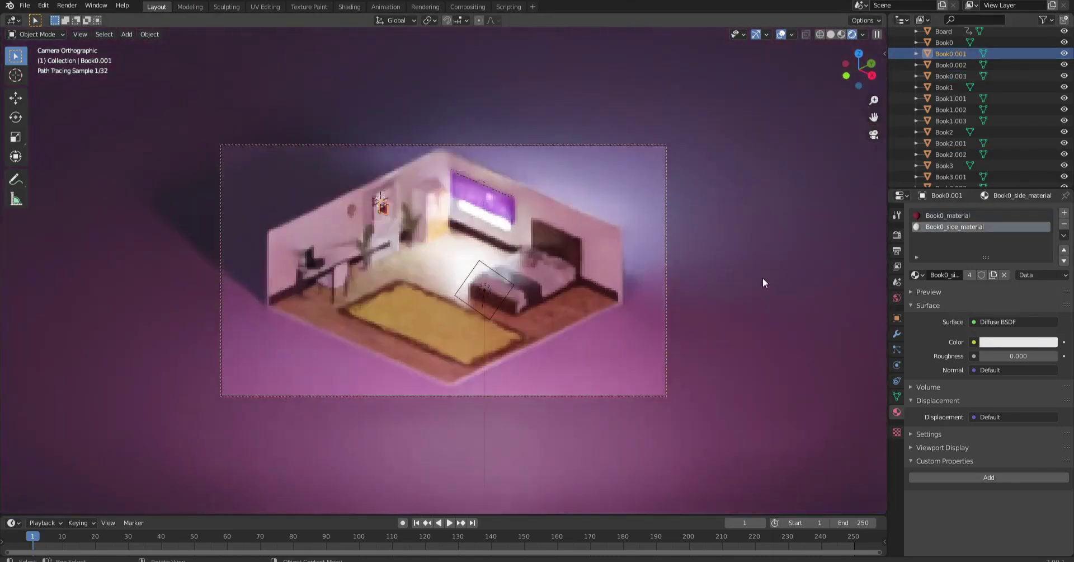
click(763, 278)
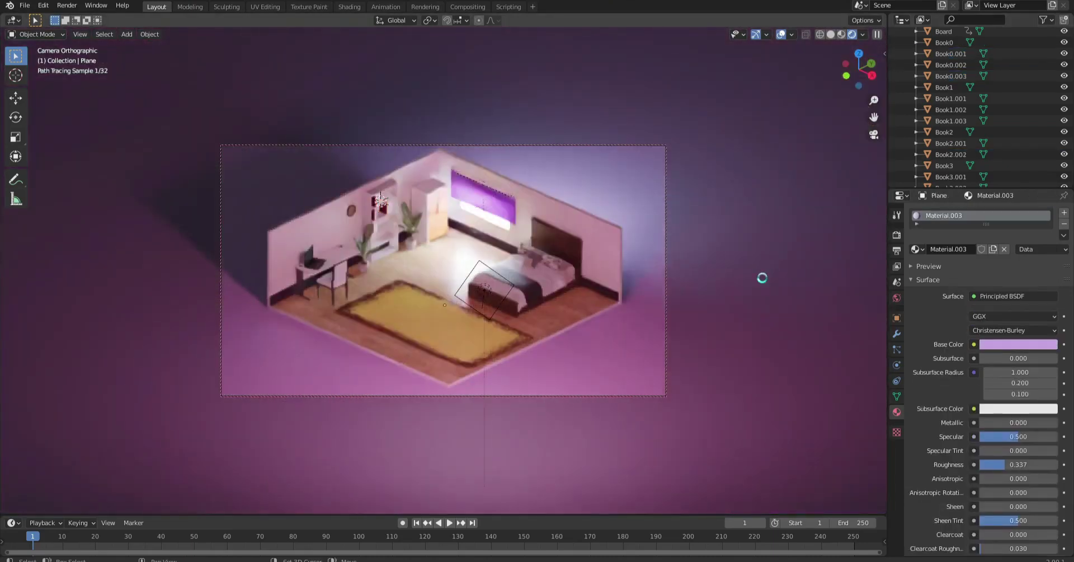
key(shift+c)
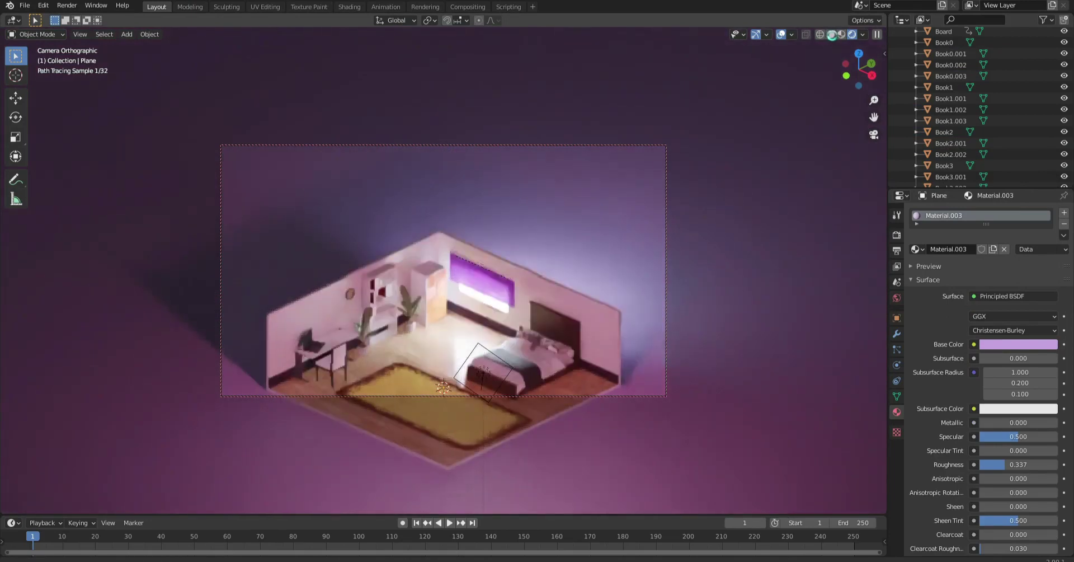
key(z)
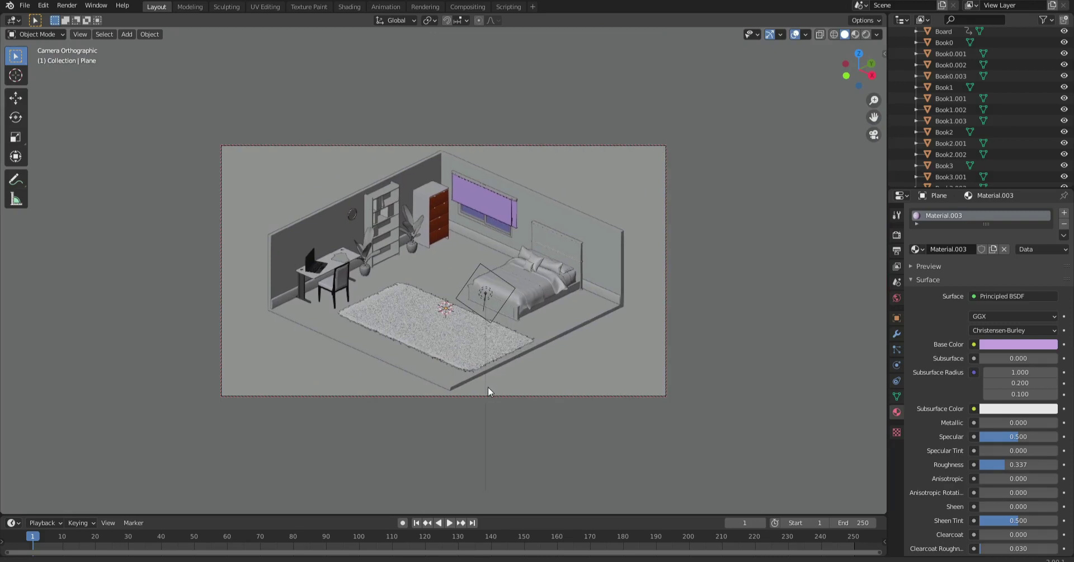
key(z)
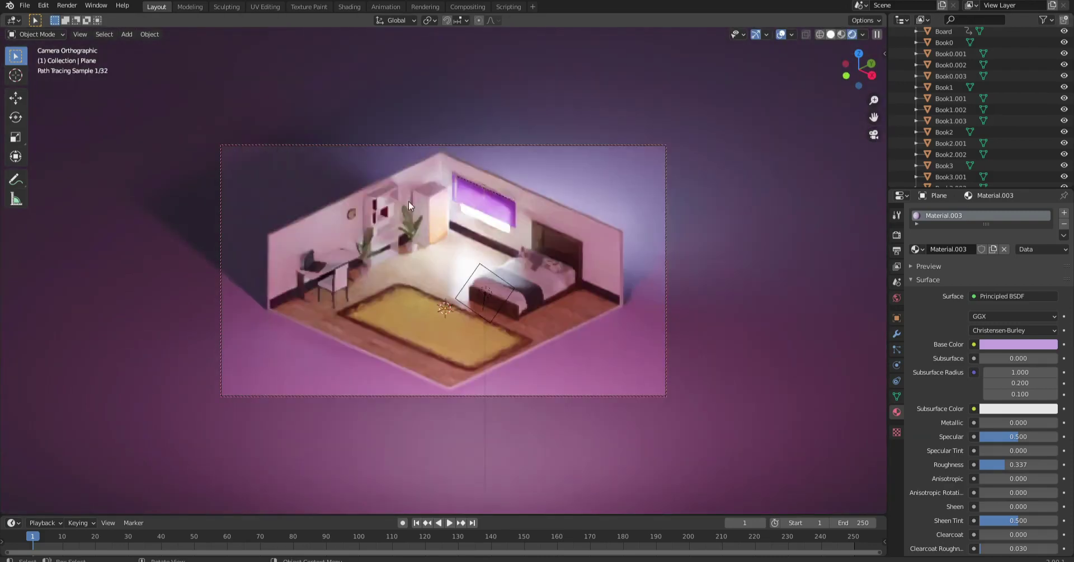
Leave the camera view, orbit around the room and select the floor cube.
key(z)
key(KP_1)
middle_drag(650, 216, 478, 254)
click(477, 254)
Add a cylinder, stretch it taller from its top vertices, and set its origin.
key(shift+a)
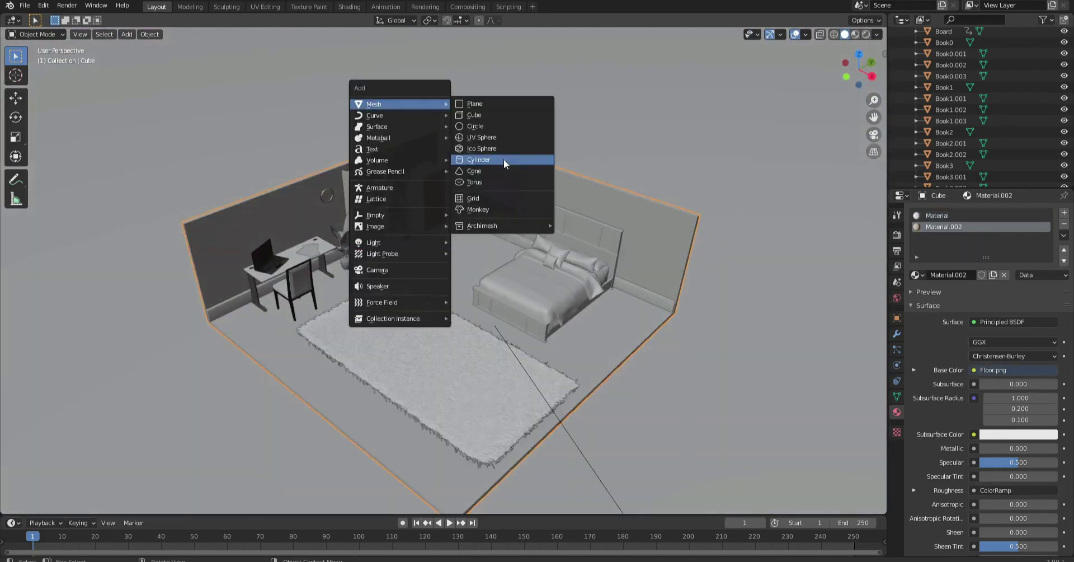
click(503, 159)
key(KP_3)
key(Tab)
drag(417, 274, 540, 319)
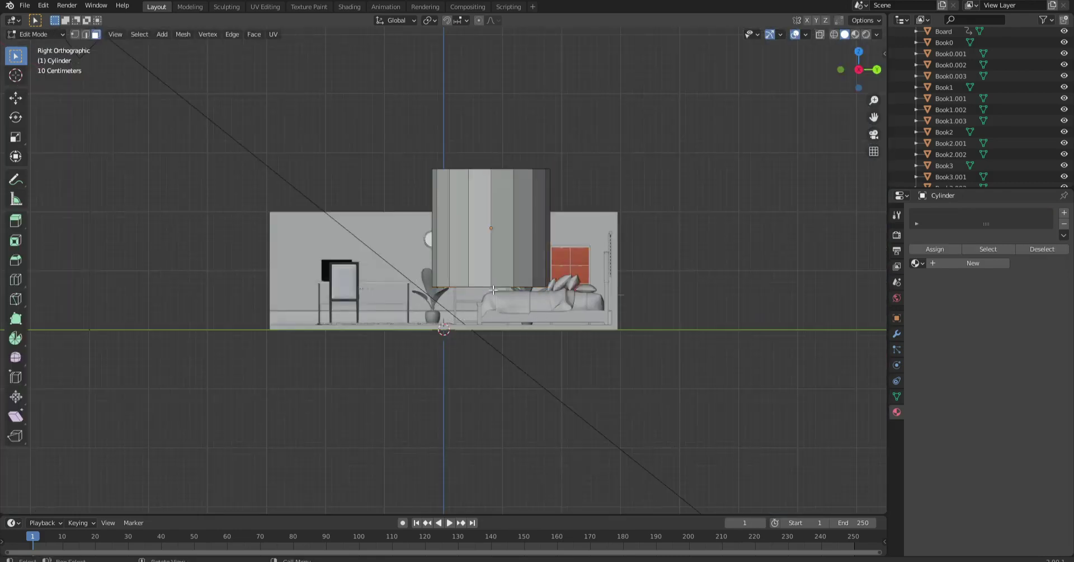
key(Tab)
key(shift+s)
right_click(563, 212)
click(680, 236)
Bevel the cylinder's bottom edge loop.
key(KP_1)
key(Tab)
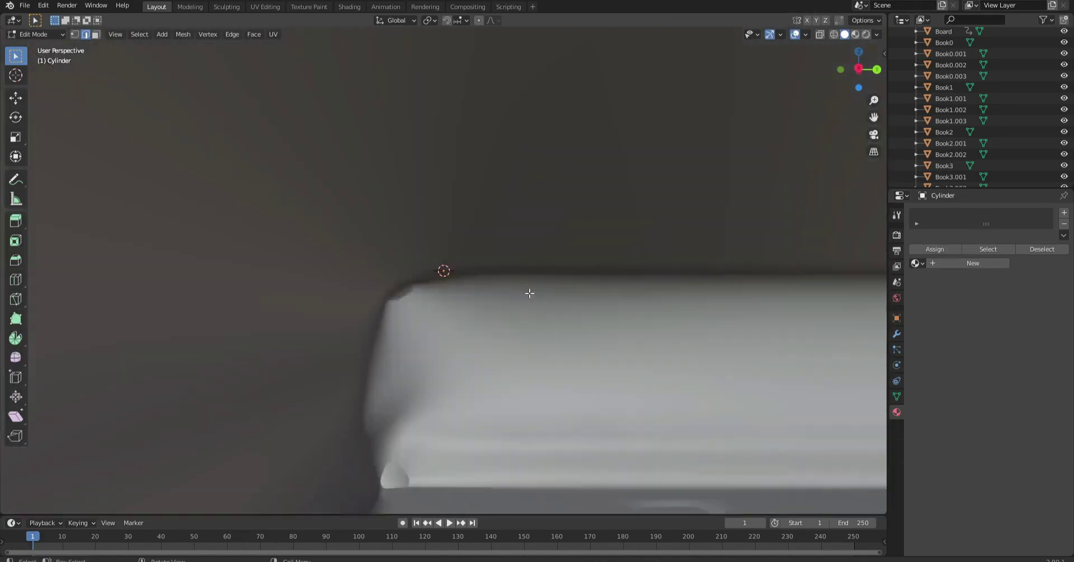
scroll(529, 293, down, 10)
key(ctrl+b)
click(529, 292)
Shrink the top face slightly and extrude it downward to hollow out the bin.
middle_drag(529, 293, 490, 207)
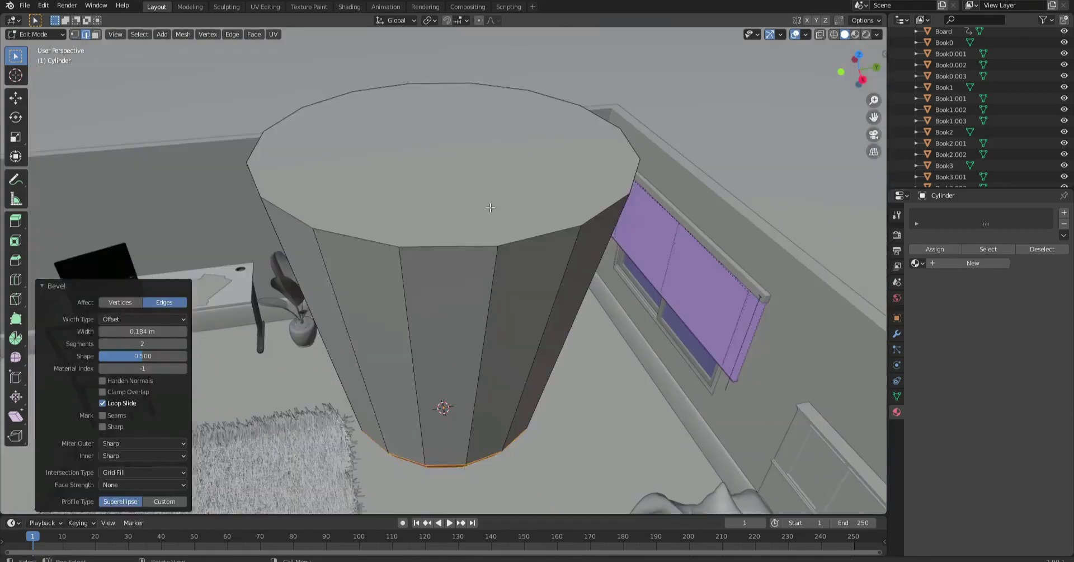
key(3)
click(490, 207)
key(s)
click(669, 190)
key(KP_3)
key(e)
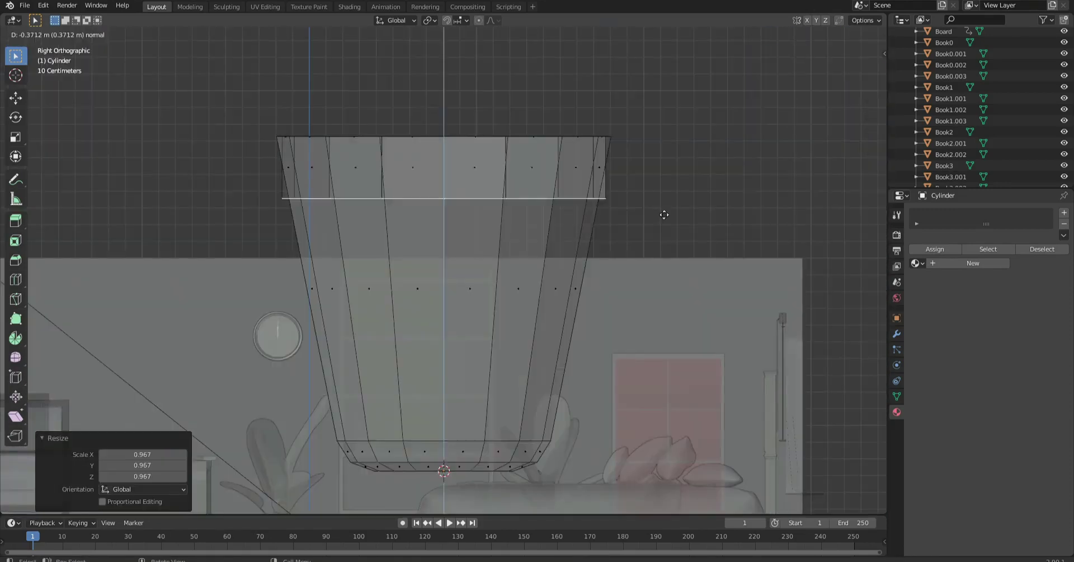
click(575, 356)
key(Tab)
Enable auto smooth in the bin's mesh data properties.
middle_drag(576, 355, 534, 283)
click(897, 396)
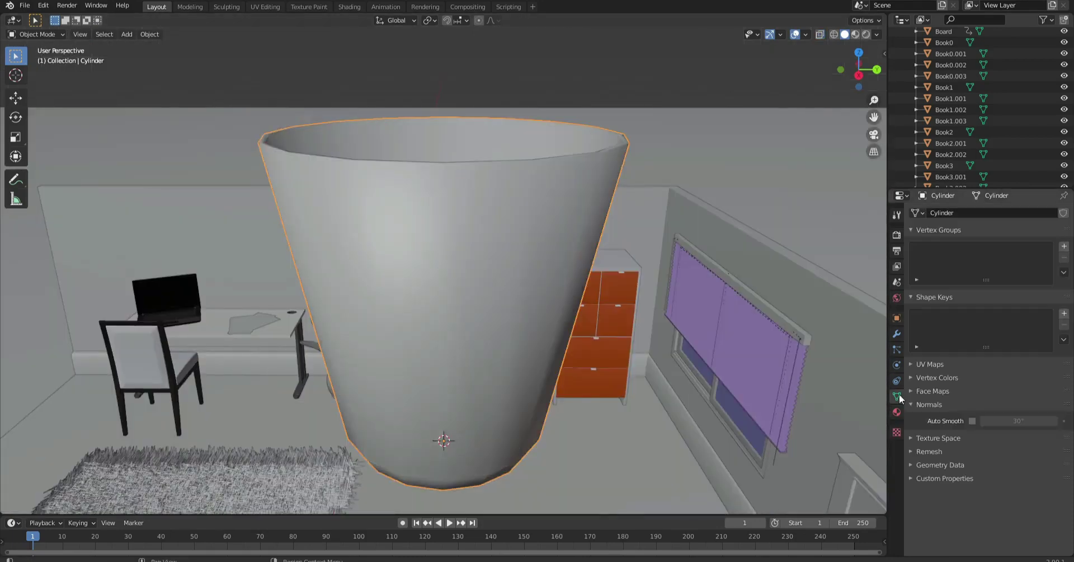
click(972, 421)
Scale the bin to about 0.3 and place it beside the desk.
middle_drag(706, 144, 404, 138)
key(KP_7)
key(s)
click(522, 269)
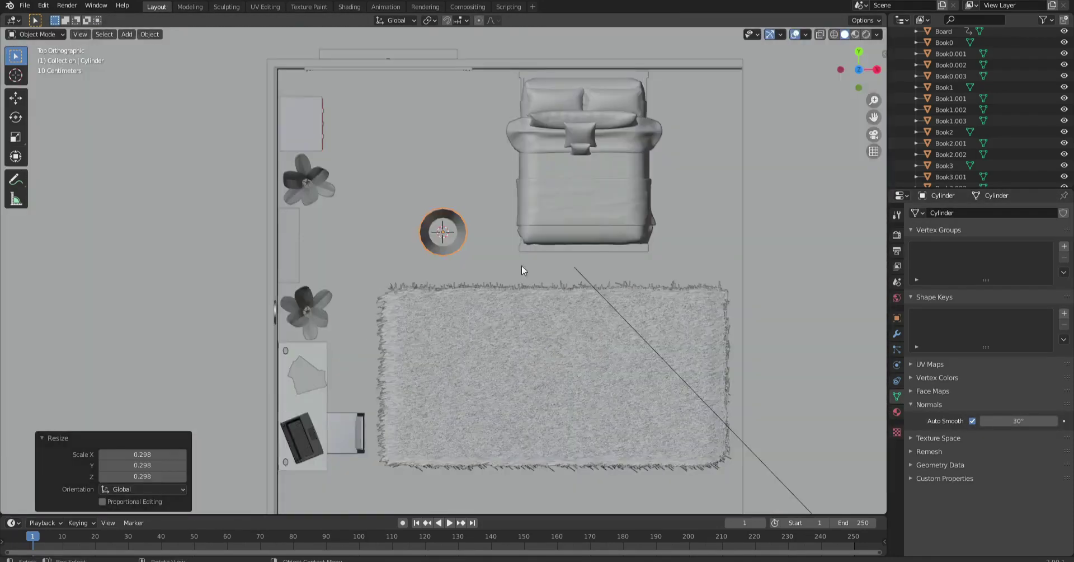
shift+middle_drag(500, 282, 472, 176)
key(g)
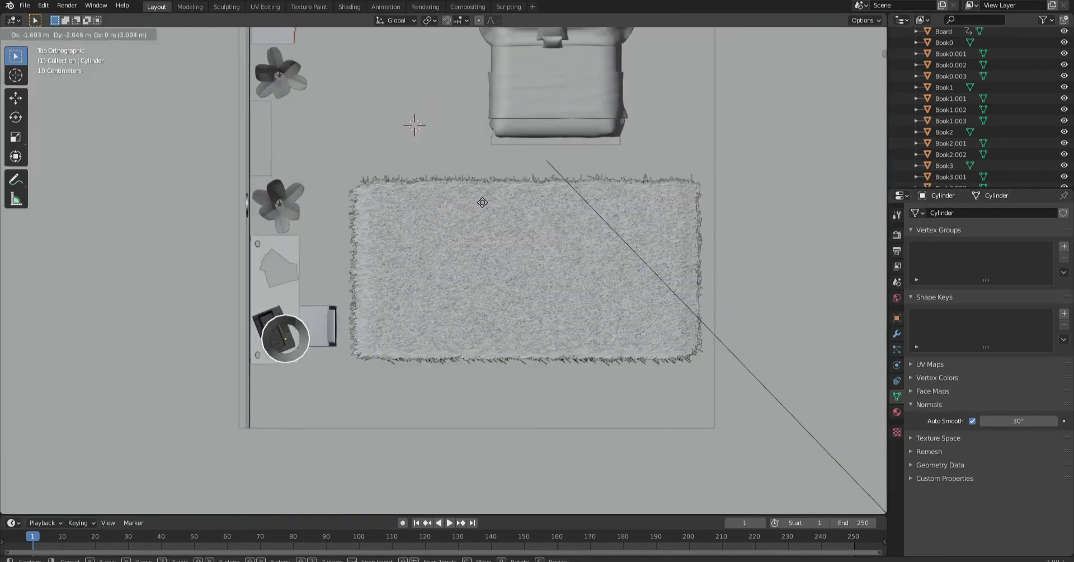
click(435, 115)
click(435, 115)
Snap the bin to the 3D cursor and check its size from top and side.
key(shift+s)
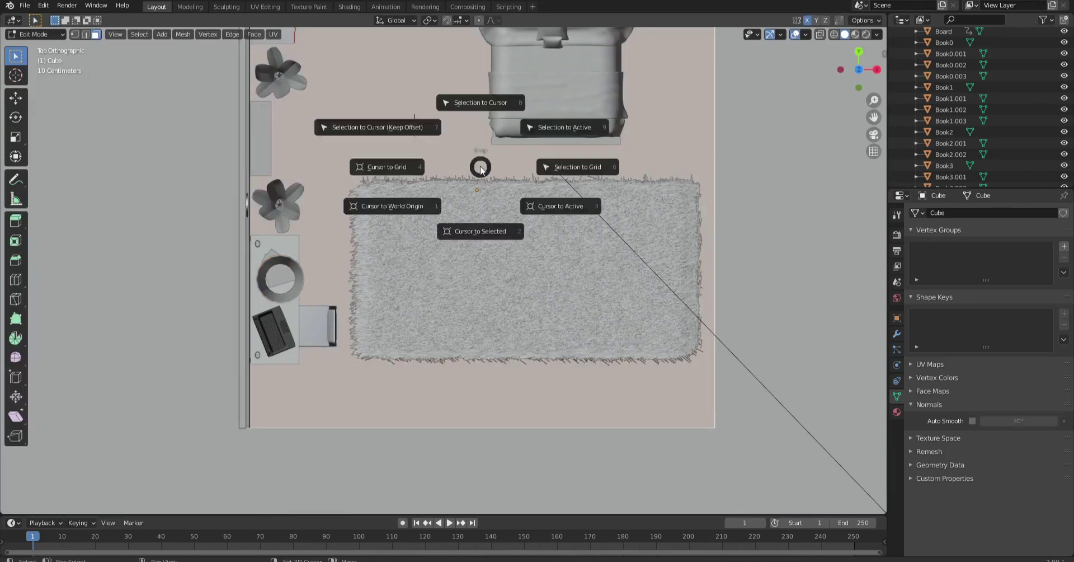
middle_drag(291, 313, 508, 288)
key(shift+s)
click(508, 288)
key(KP_7)
key(s)
key(KP_3)
key(KP_7)
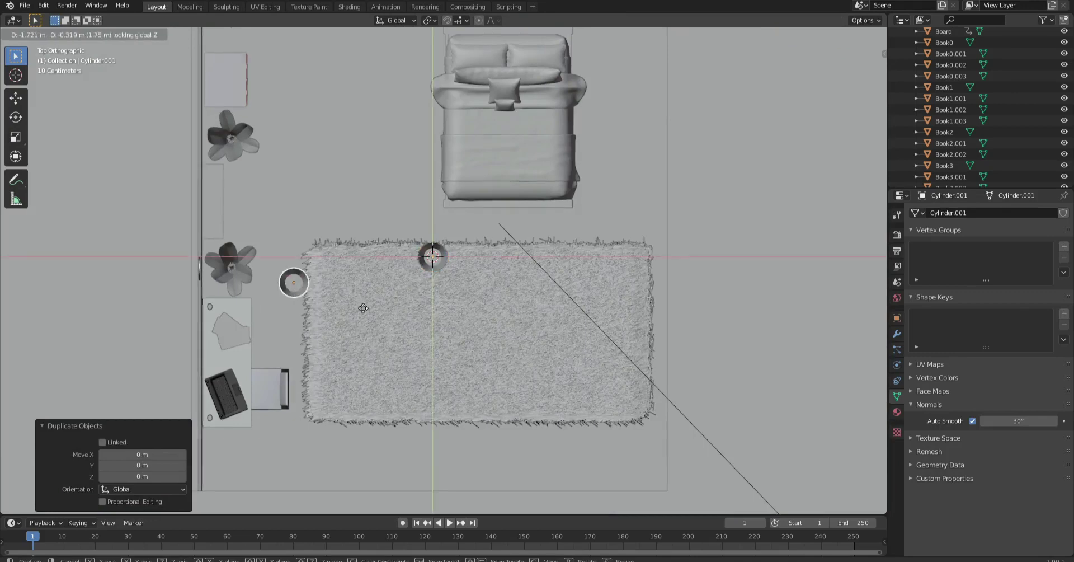
right_click(330, 332)
middle_drag(391, 252, 504, 280)
Lower the bin material's roughness and make its base colour light blue.
click(897, 412)
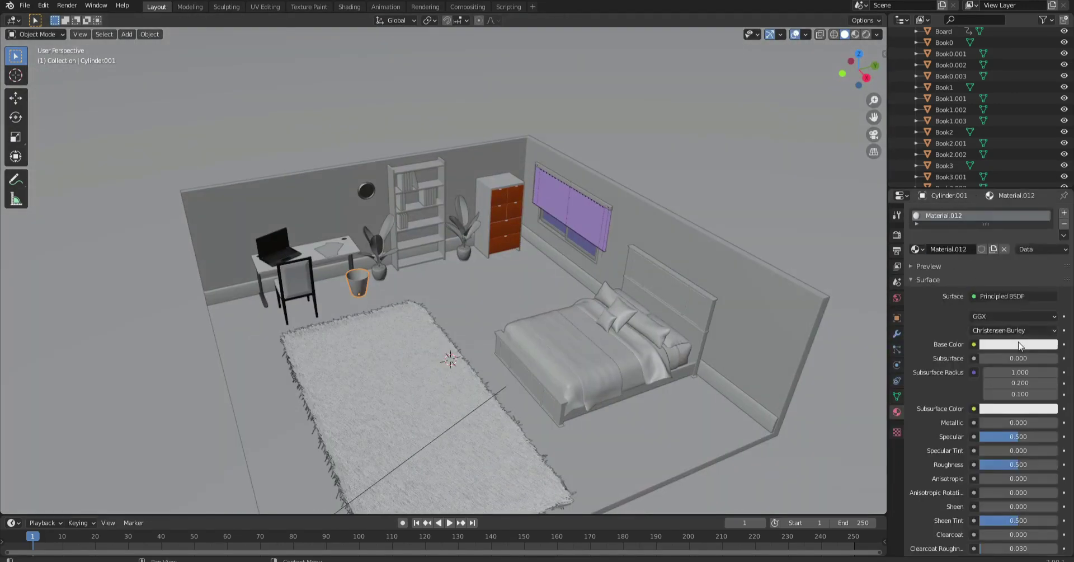
drag(1019, 464, 1002, 464)
middle_drag(672, 336, 627, 311)
key(z)
click(536, 181)
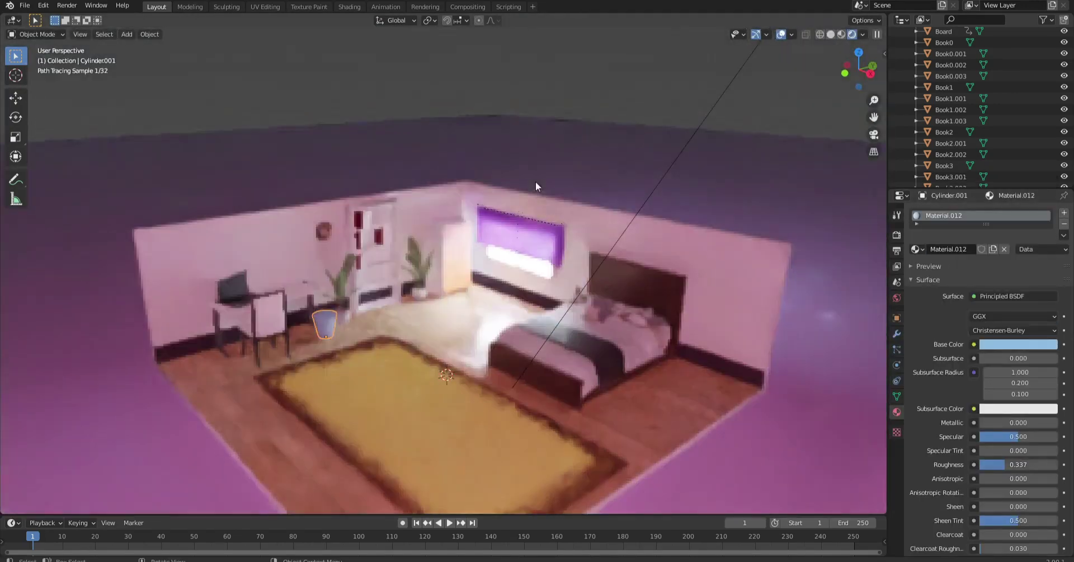
Change three shelf books' side material to a green diffuse shader.
click(831, 34)
click(1013, 322)
click(986, 114)
click(1018, 342)
click(976, 291)
key(z)
click(566, 93)
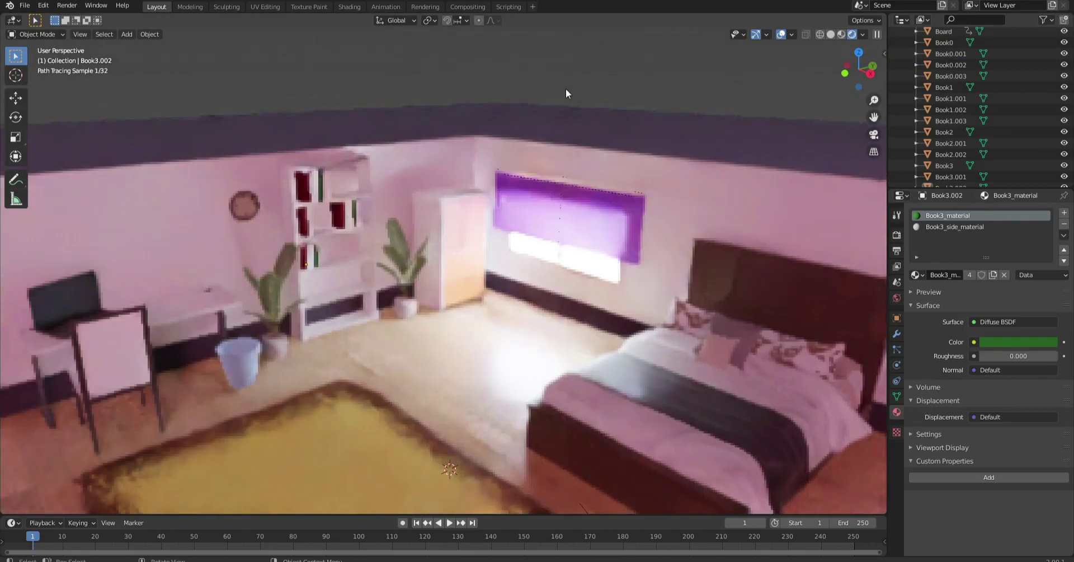
Return to solid shading and add a lamp from the Archimesh sidebar.
click(832, 34)
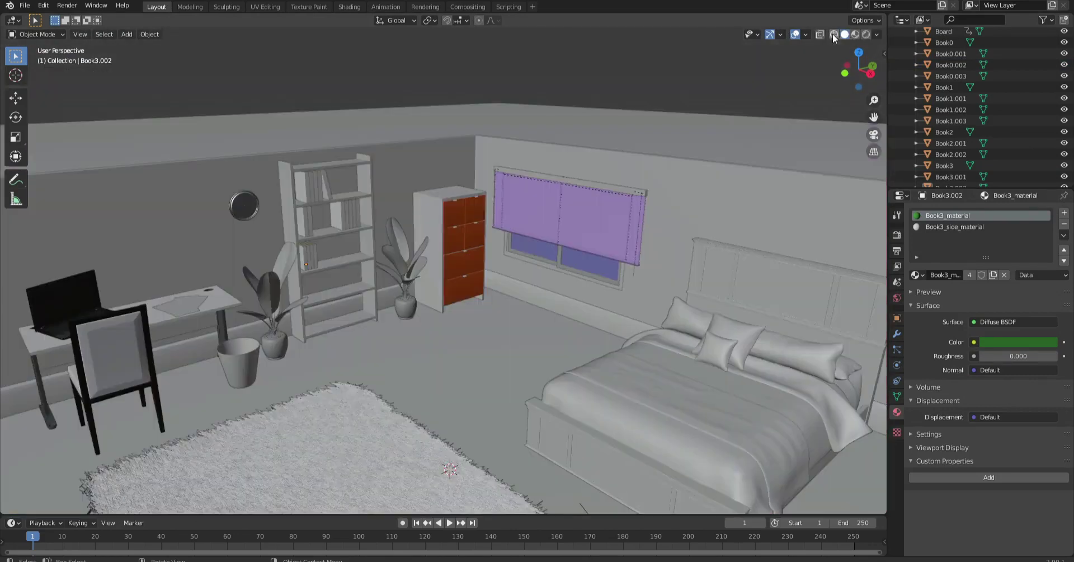
key(n)
click(820, 184)
Undo the stray venetian blind and rotate the nightstand 180°.
click(766, 199)
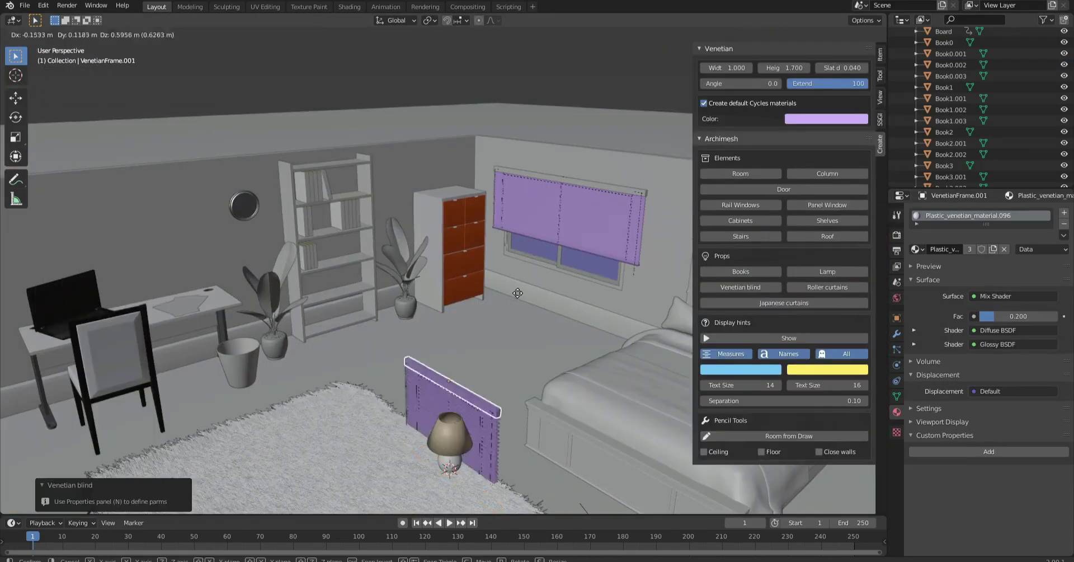
key(ctrl+z)
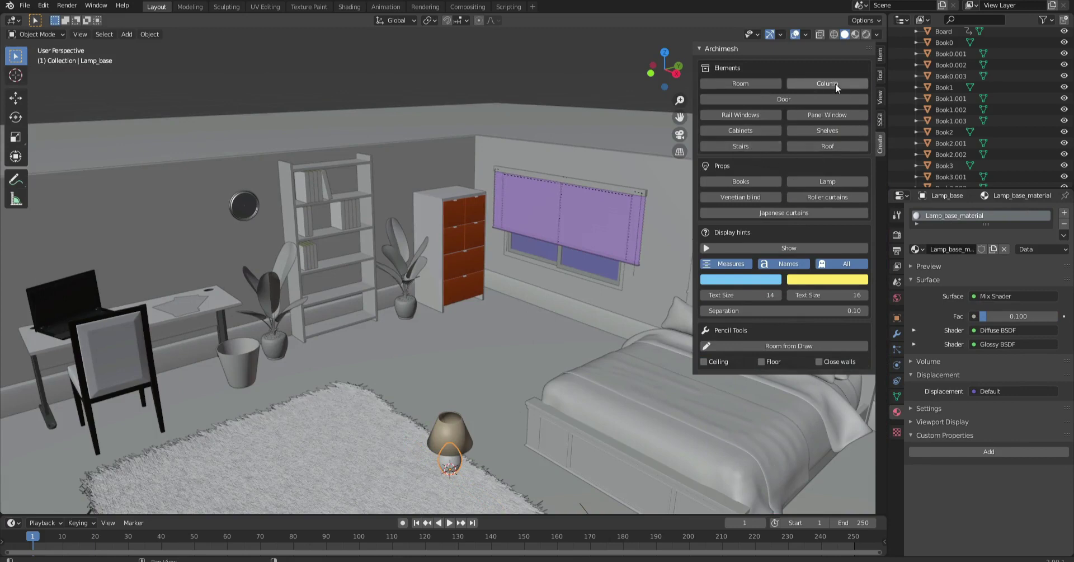
key(KP_1)
key(ctrl+KP_3)
key(KP_7)
click(223, 242)
text(r180)
key(Return)
Move the nightstand beside the bed and set the lamp on top of it.
key(g)
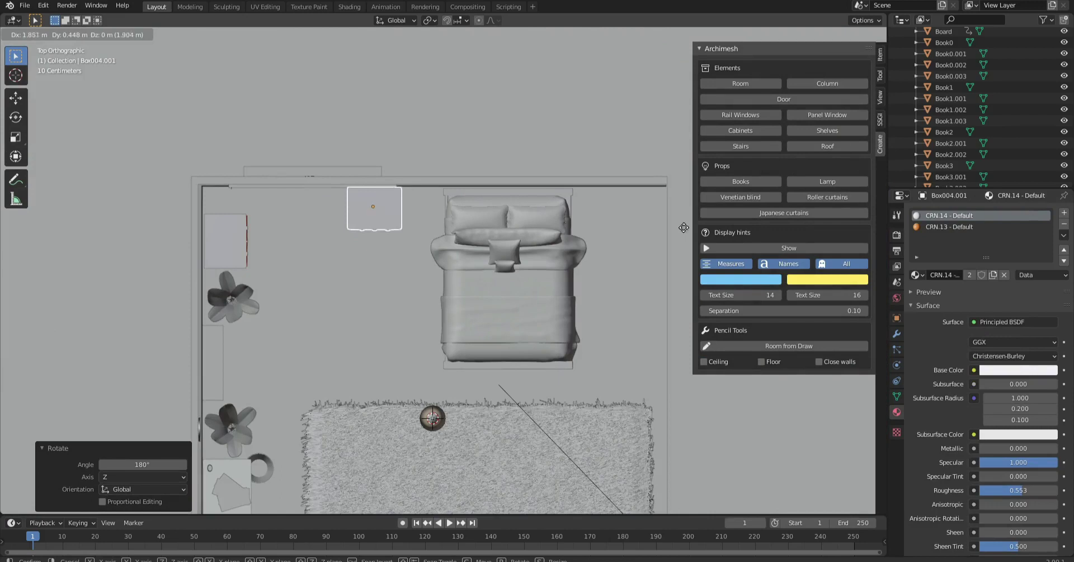
key(KP_1)
scroll(320, 279, up, 2)
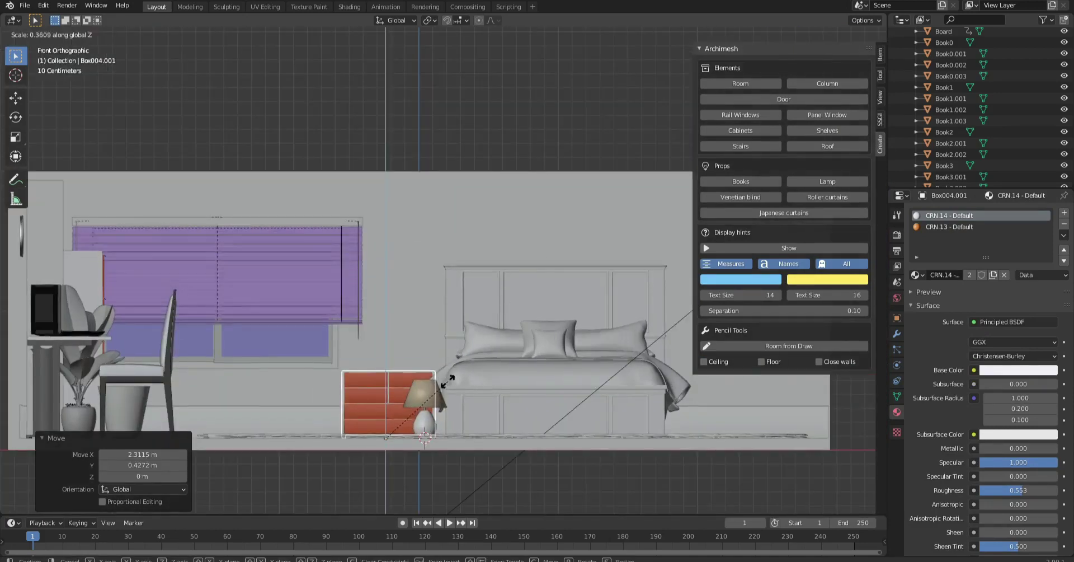
click(392, 392)
click(420, 386)
key(g)
click(399, 332)
Duplicate the nightstand and lamp to the other side of the bed.
key(KP_7)
middle_drag(402, 240, 417, 168)
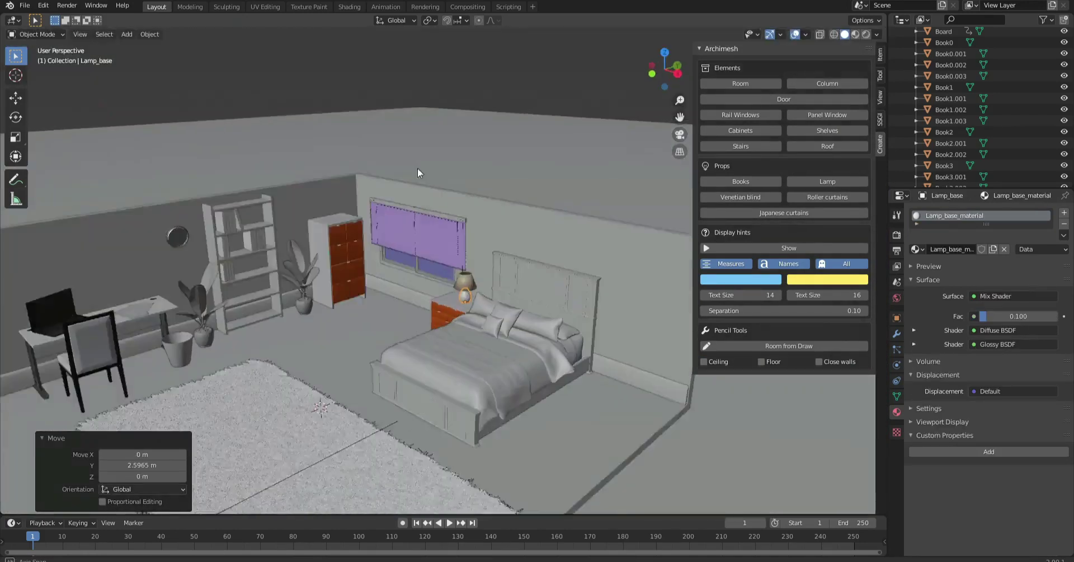
click(537, 316)
key(g)
click(452, 294)
key(shift+d)
click(621, 341)
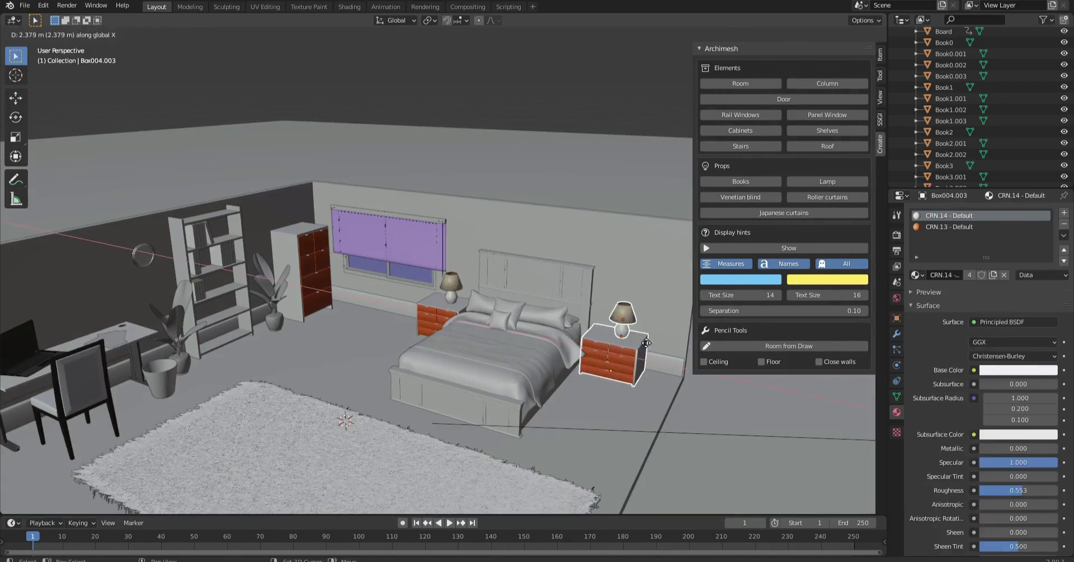
scroll(482, 348, down, 2)
click(482, 348)
middle_drag(482, 348, 751, 237)
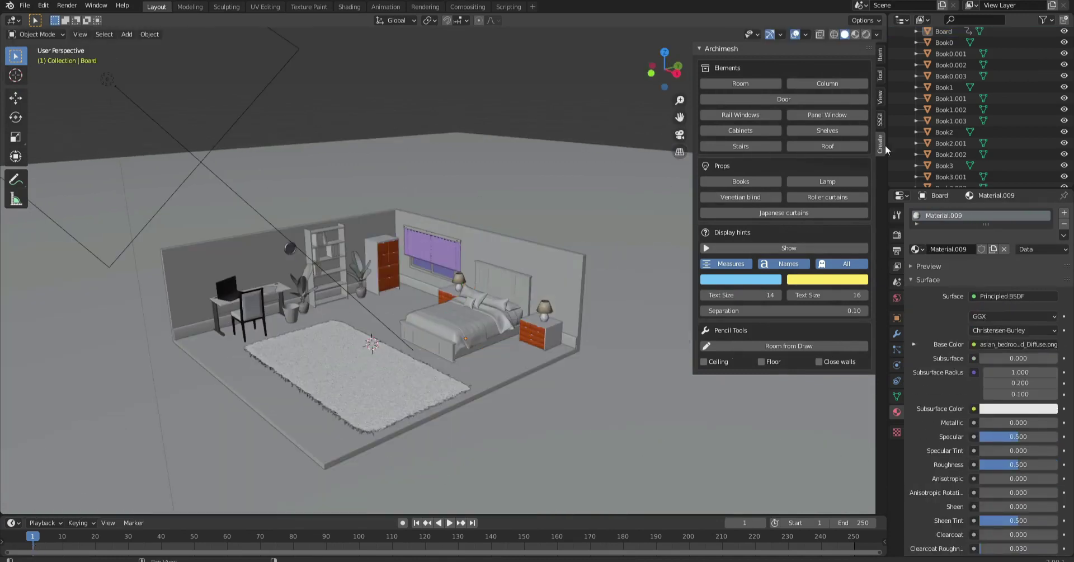
Set the wastebasket's base colour to light pink in rendered preview.
key(n)
key(z)
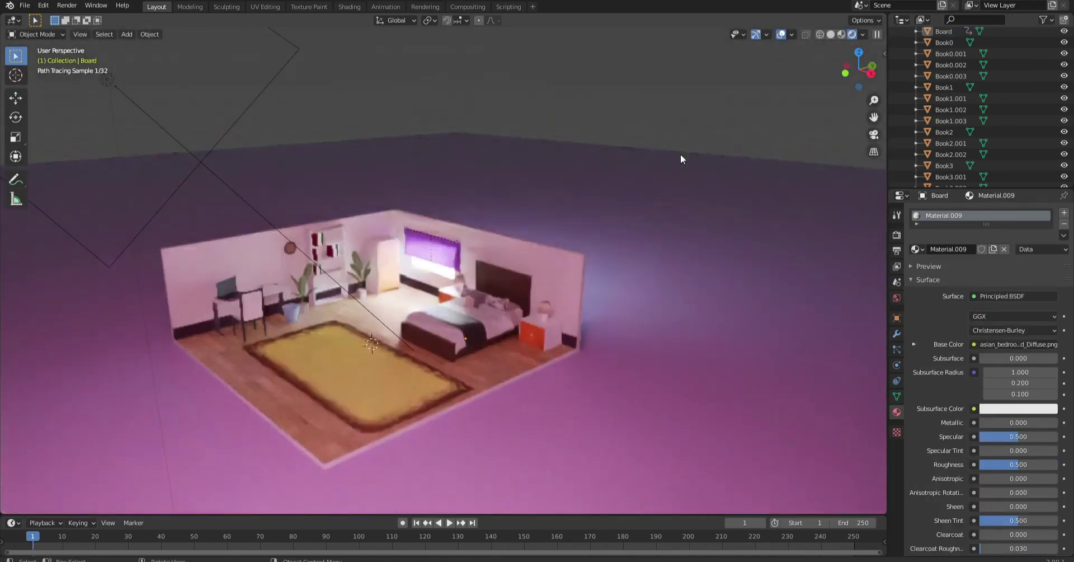
click(290, 312)
click(1008, 344)
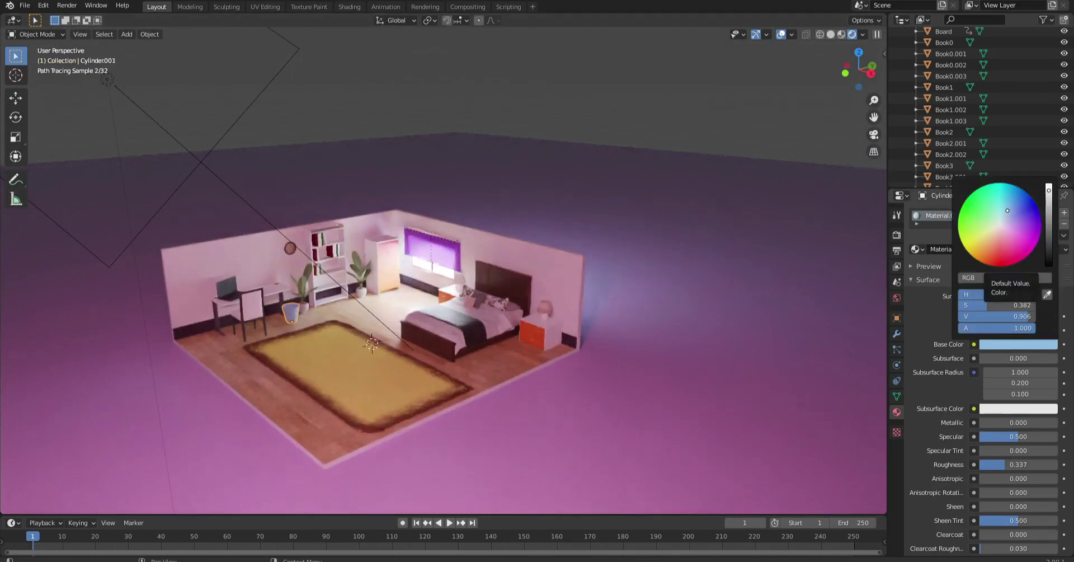
click(544, 309)
key(z)
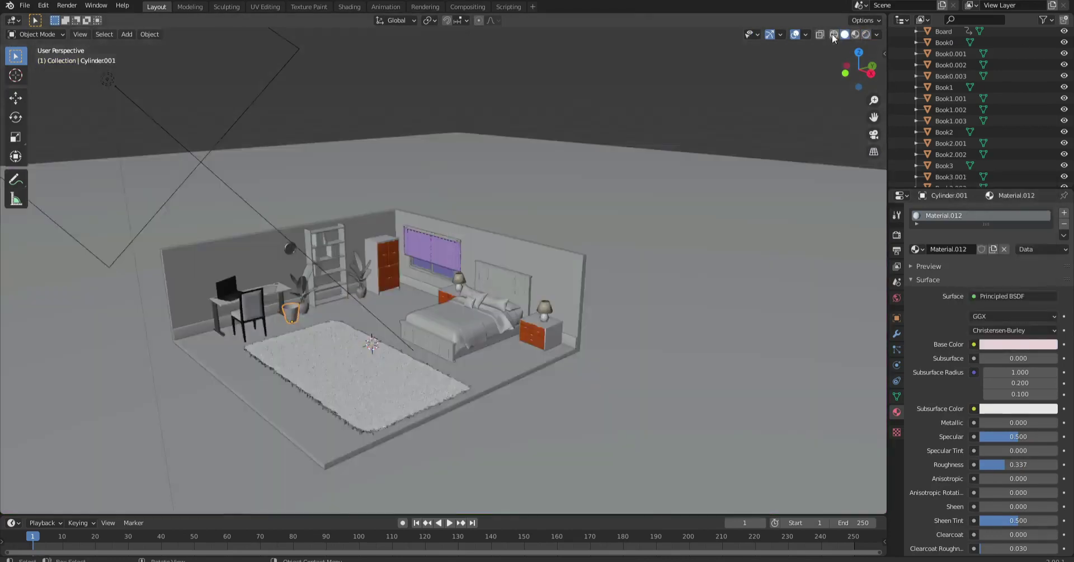
scroll(861, 342, up, 5)
Rotate the bed 90° about Z and line it up between the nightstands.
click(365, 414)
scroll(364, 414, down, 3)
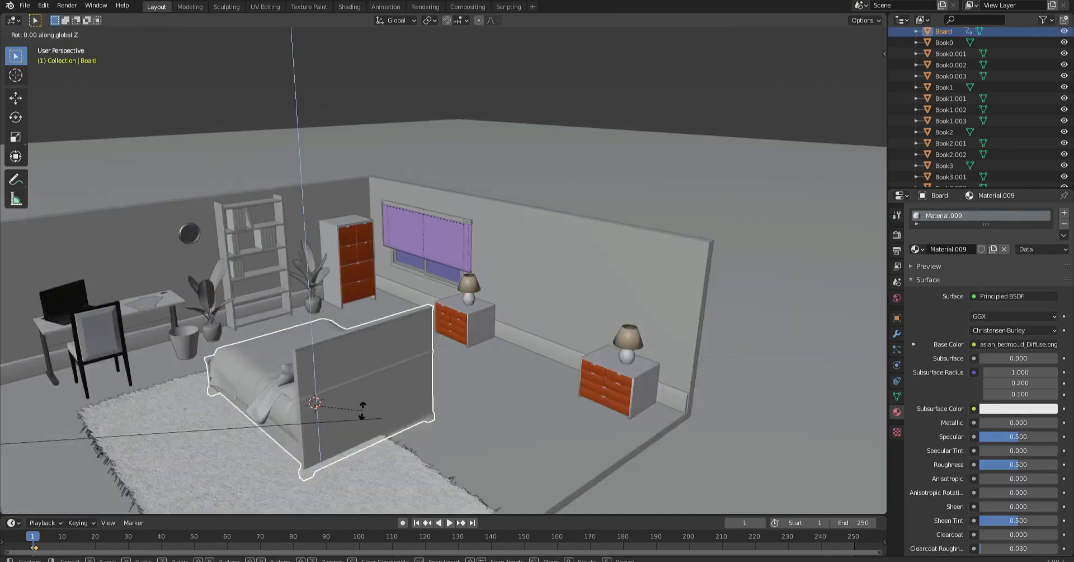
key(r)
key(z)
key(9)
key(0)
key(Return)
key(KP_7)
key(g)
click(497, 279)
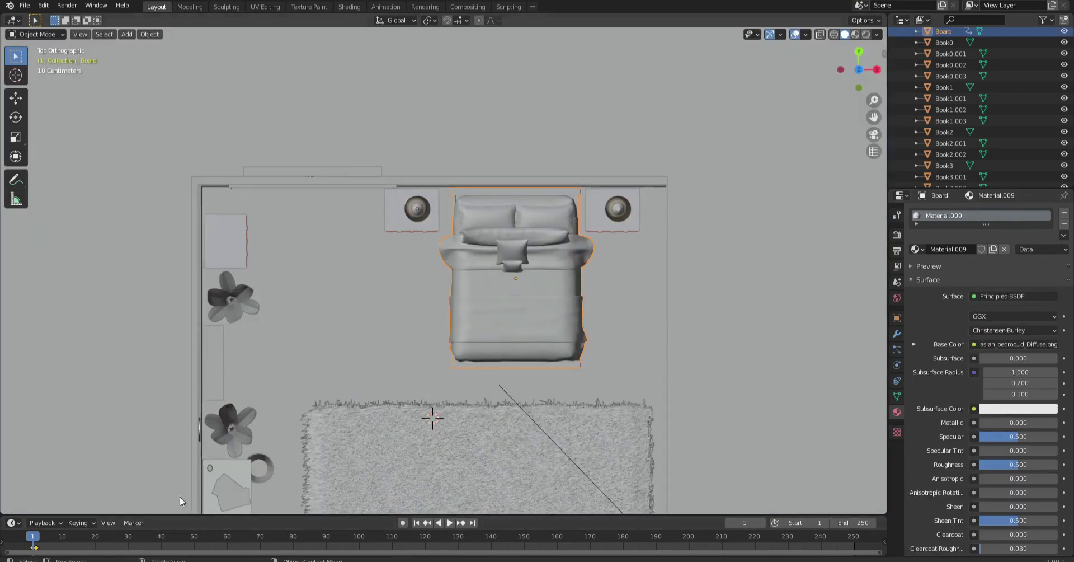
Remove the bed's accidental keyframes in the Animation workspace.
right_click(36, 549)
click(386, 7)
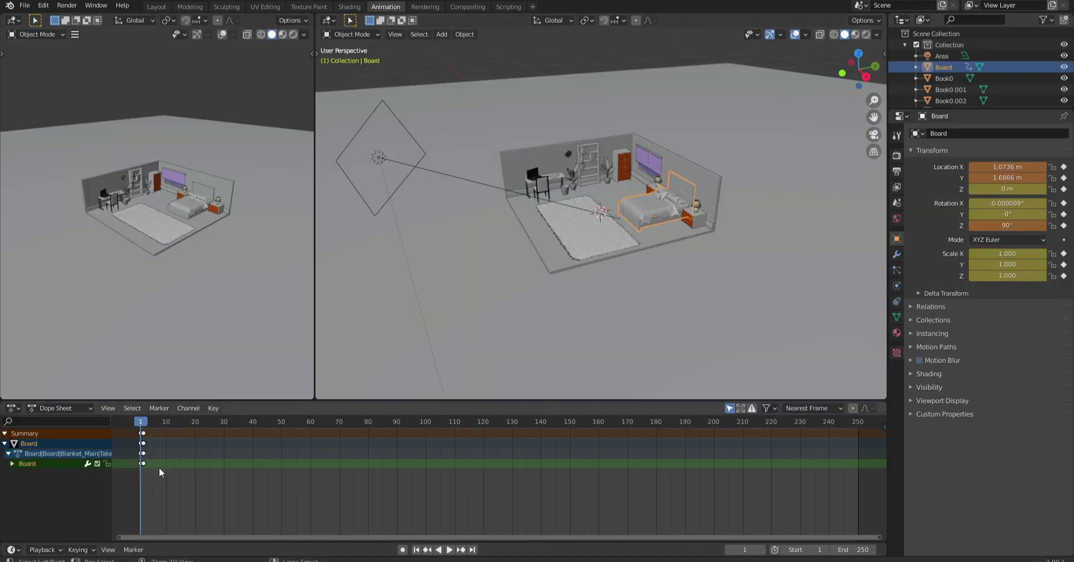
click(866, 34)
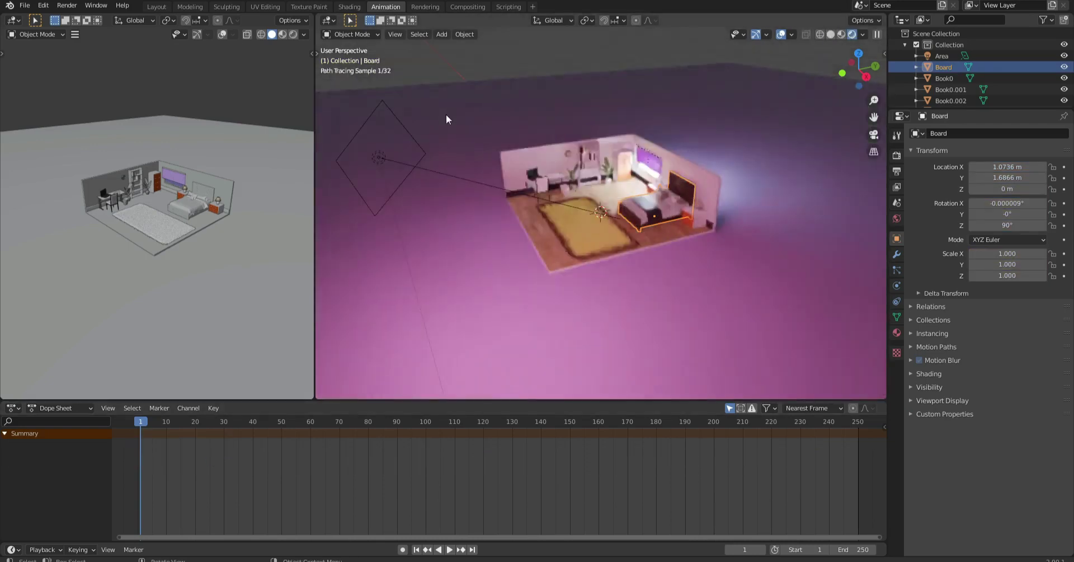
click(541, 48)
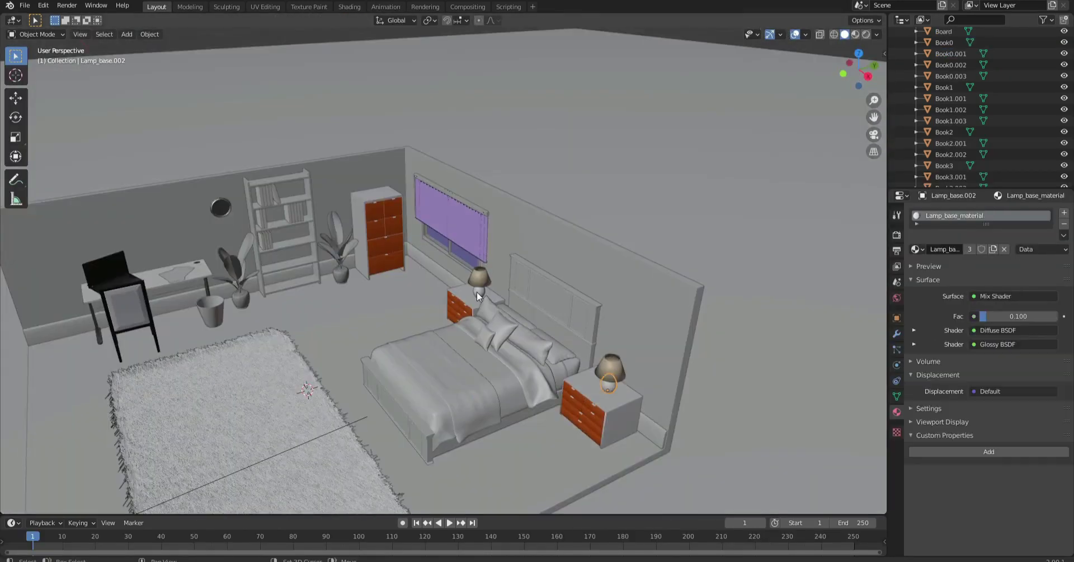
Make both lamp bases an orange Diffuse BSDF and preview the materials.
shift+click(477, 291)
scroll(613, 386, up, 5)
click(475, 310)
key(x)
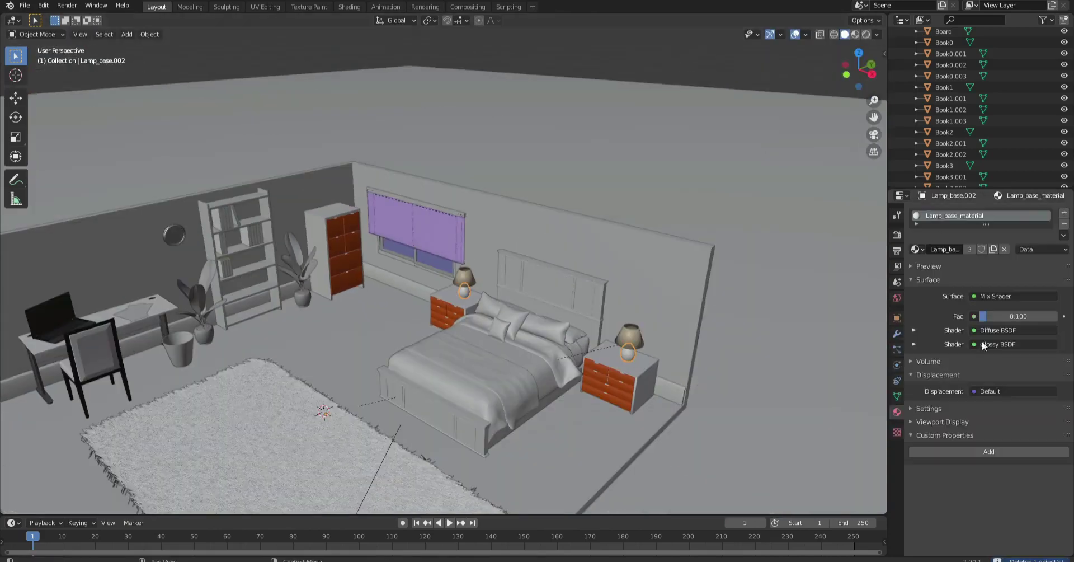
click(982, 341)
click(986, 160)
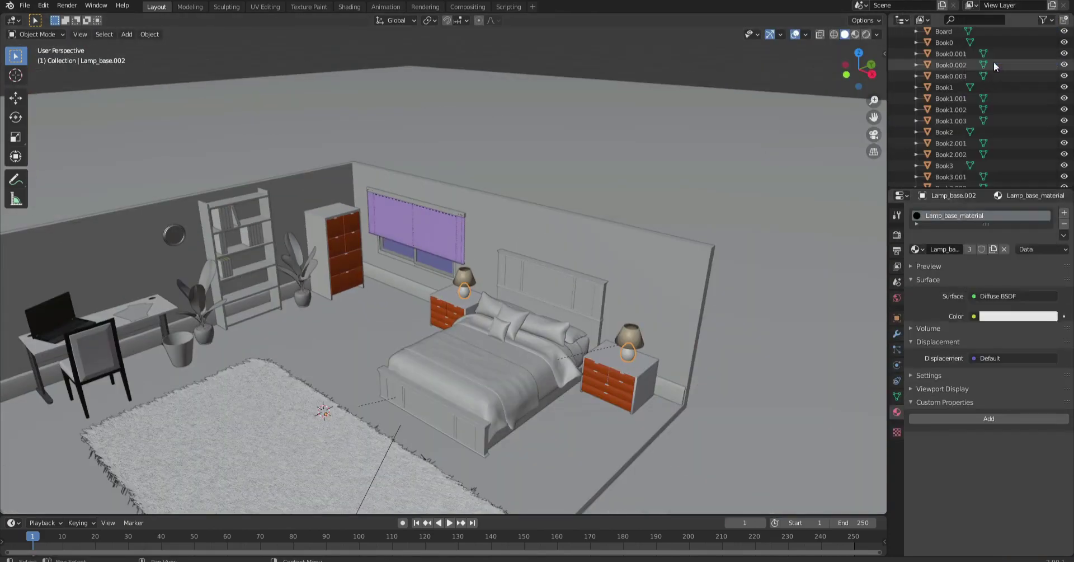
click(990, 221)
click(856, 34)
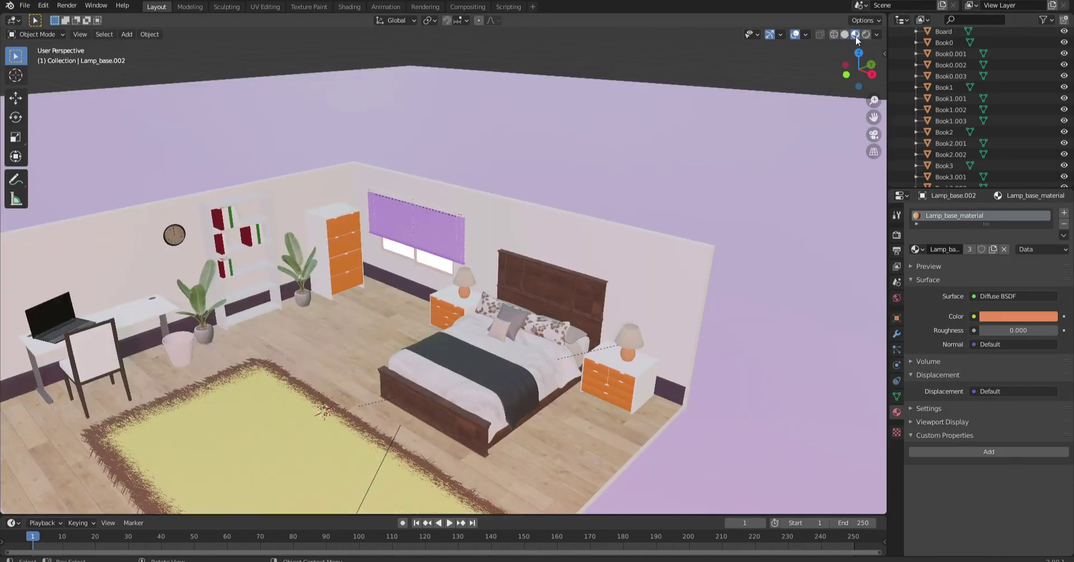
Assign a new material slot, Material.013, to the wall faces with a peach base colour.
click(586, 248)
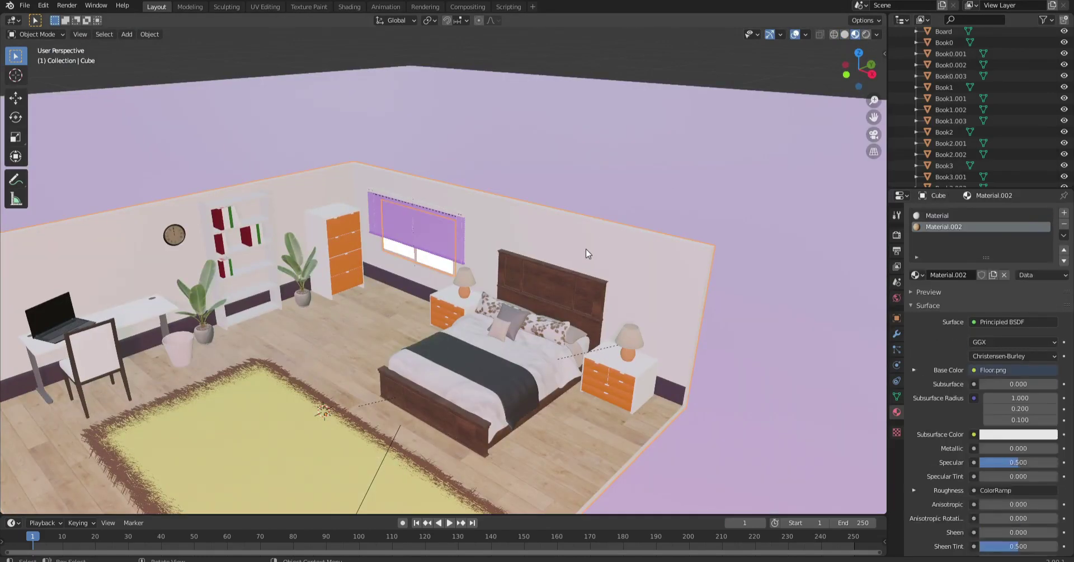
key(Tab)
click(334, 356)
click(1064, 212)
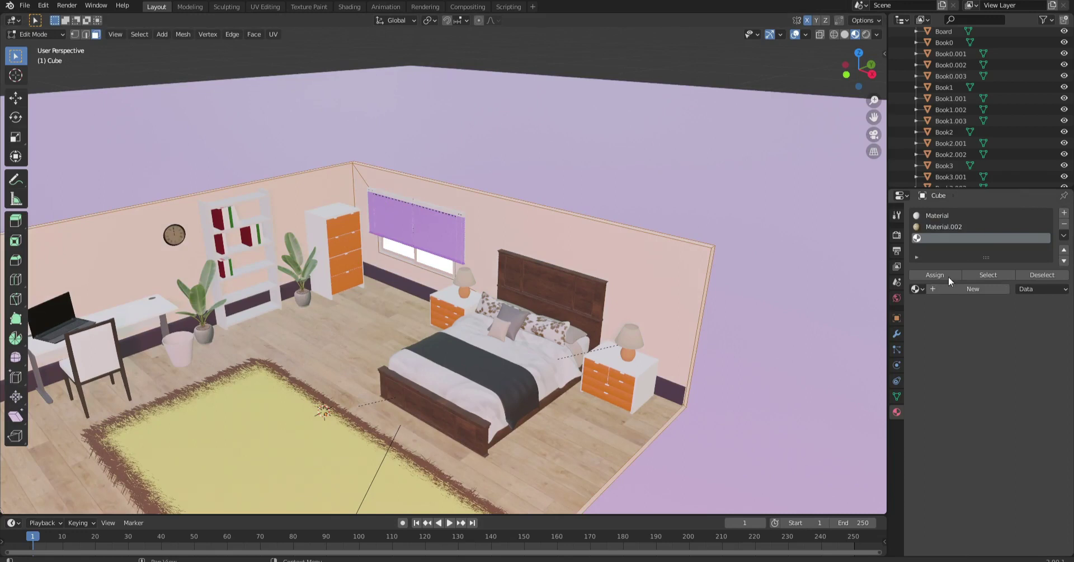
click(955, 290)
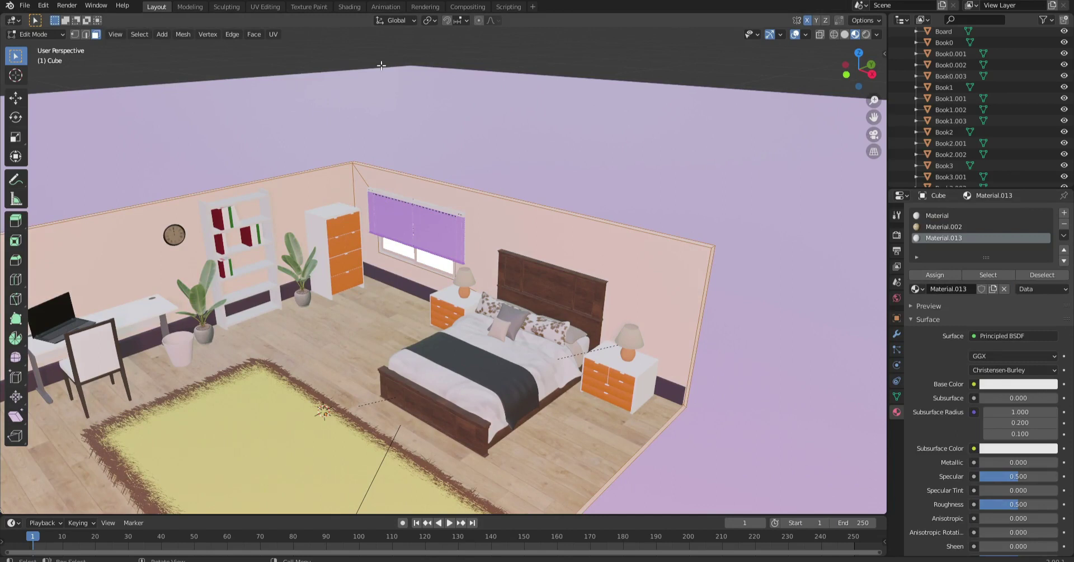
click(1018, 383)
click(991, 253)
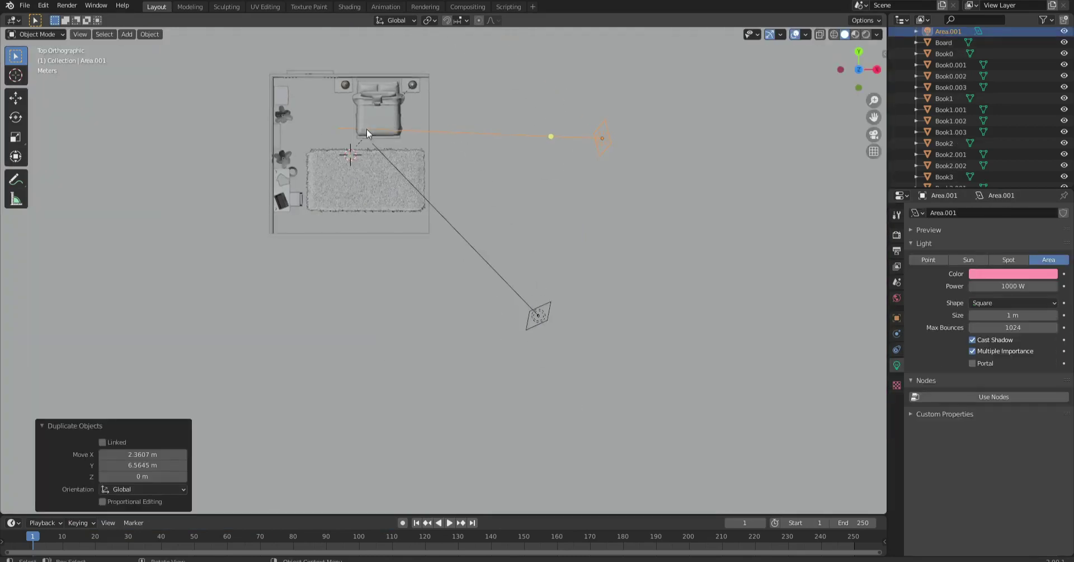
Duplicate the pink area light, aim it at the room, and set it to 1500 W.
middle_drag(420, 126, 670, 278)
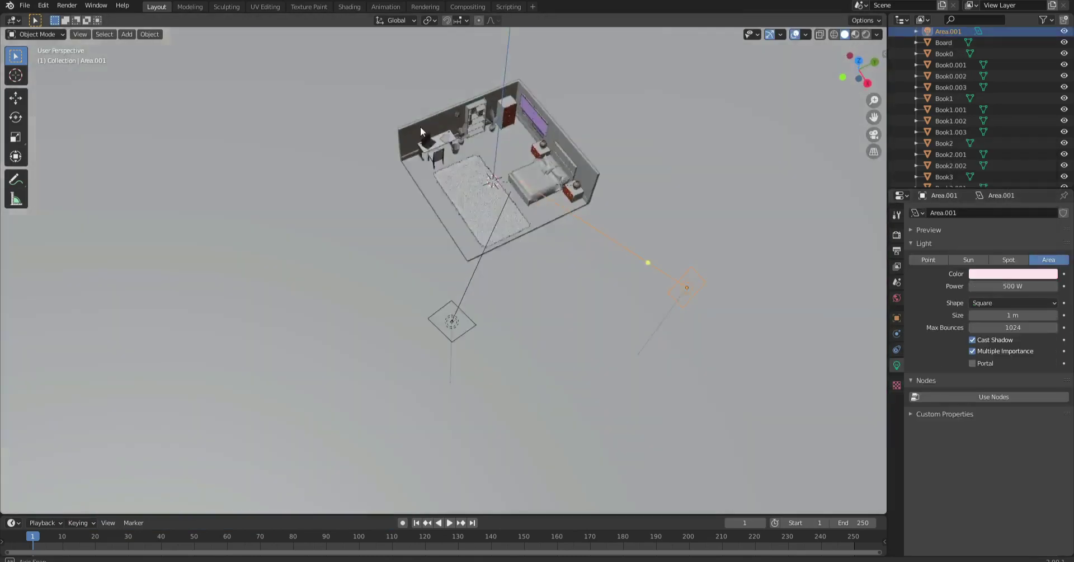
key(shift+d)
key(KP_7)
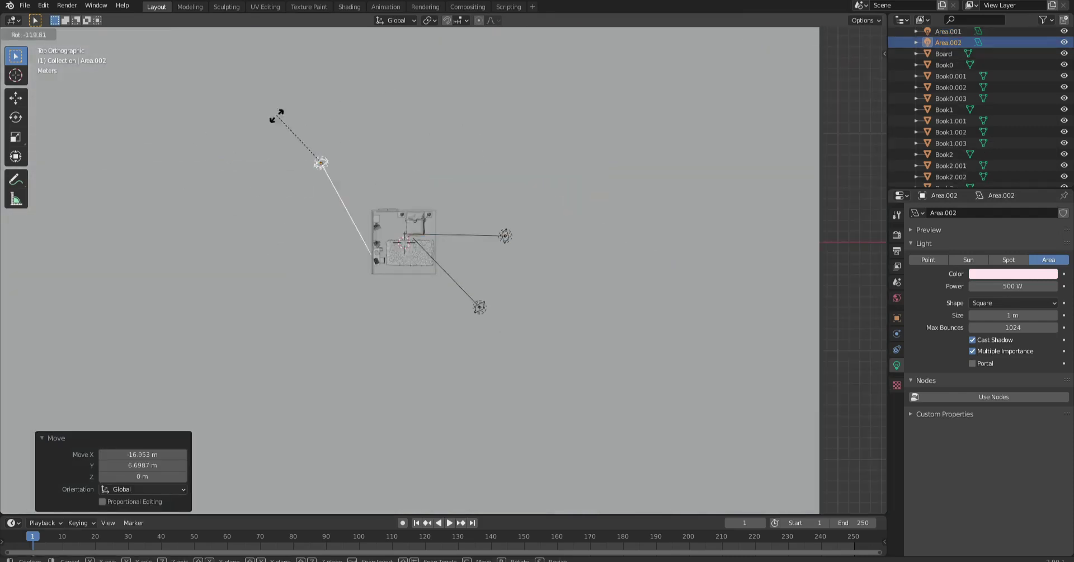
key(r)
double_click(1010, 286)
text(1500)
key(Return)
click(866, 35)
View the rendered room through the scene camera.
key(KP_0)
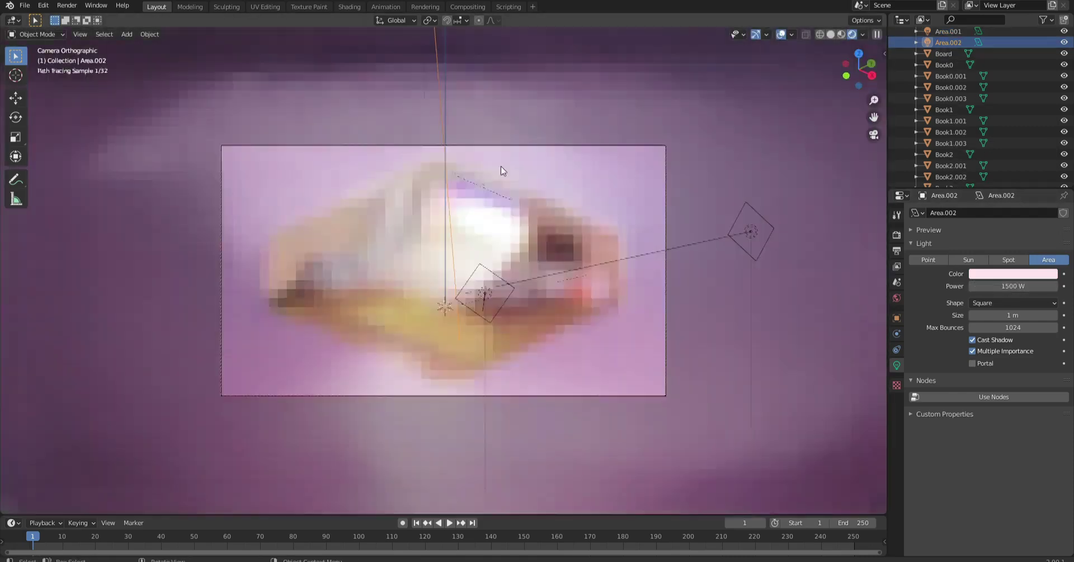
key(n)
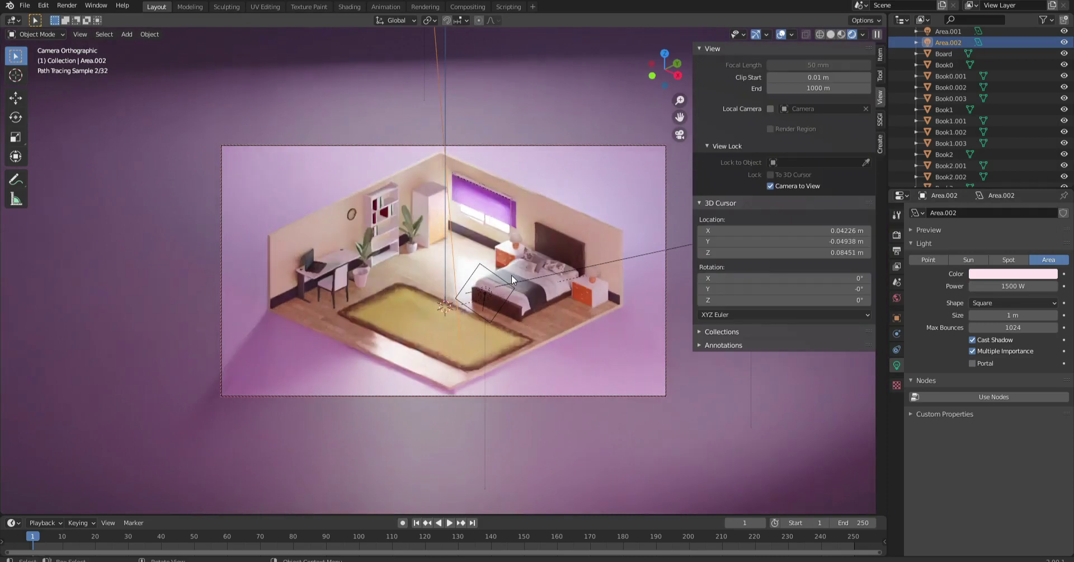
key(n)
scroll(939, 105, down, 5)
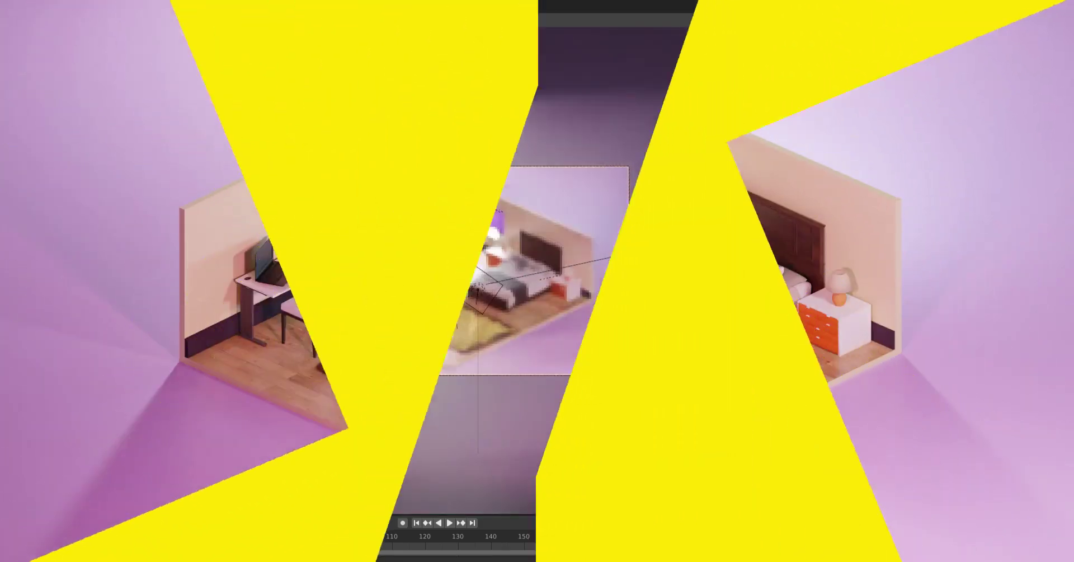